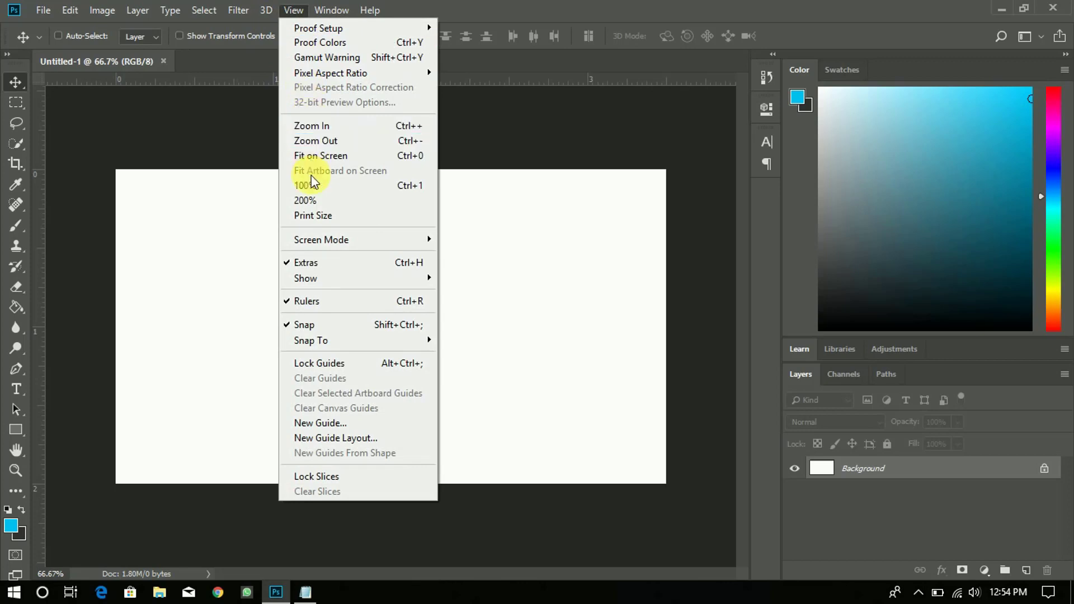
Show the canvas grid and add a new empty layer above the background.
{"action": "mouse_move", "coordinate": [429, 284]}
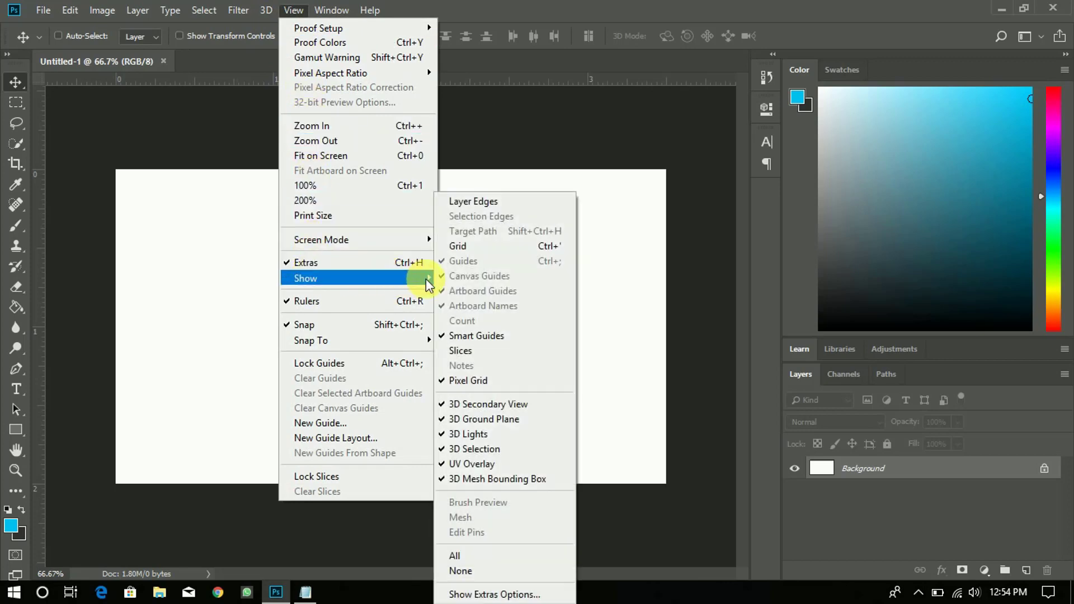
{"action": "left_click", "coordinate": [457, 247]}
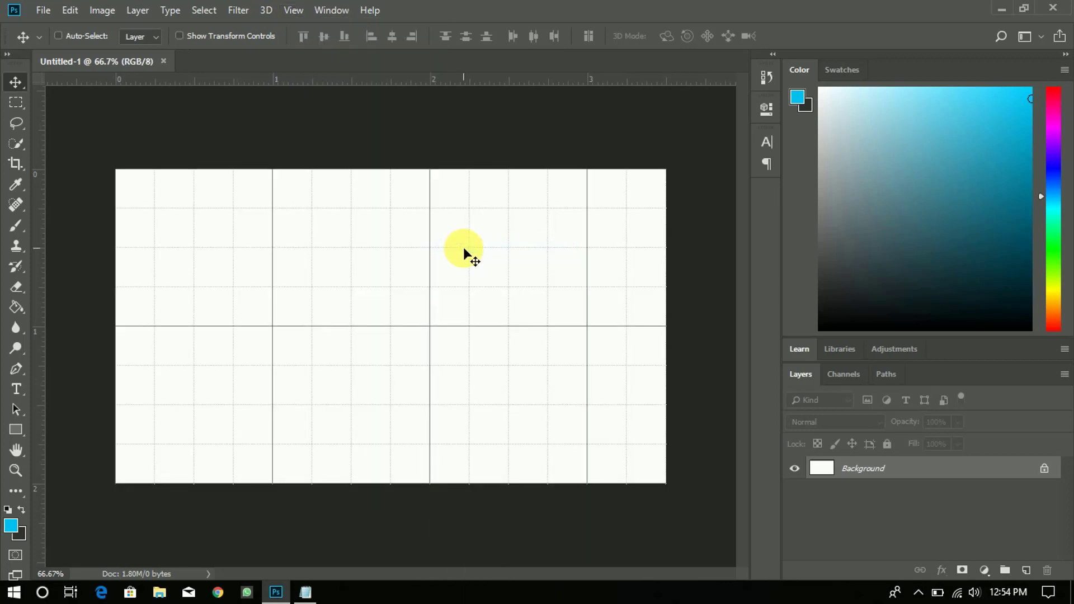
{"action": "left_click", "coordinate": [15, 370]}
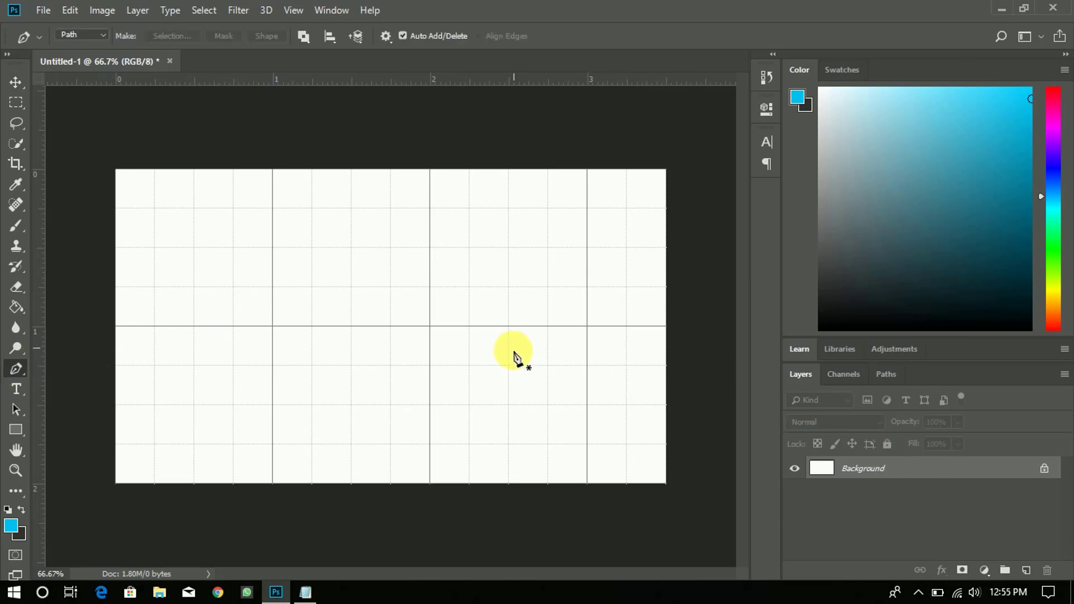
{"action": "left_click", "coordinate": [1026, 570]}
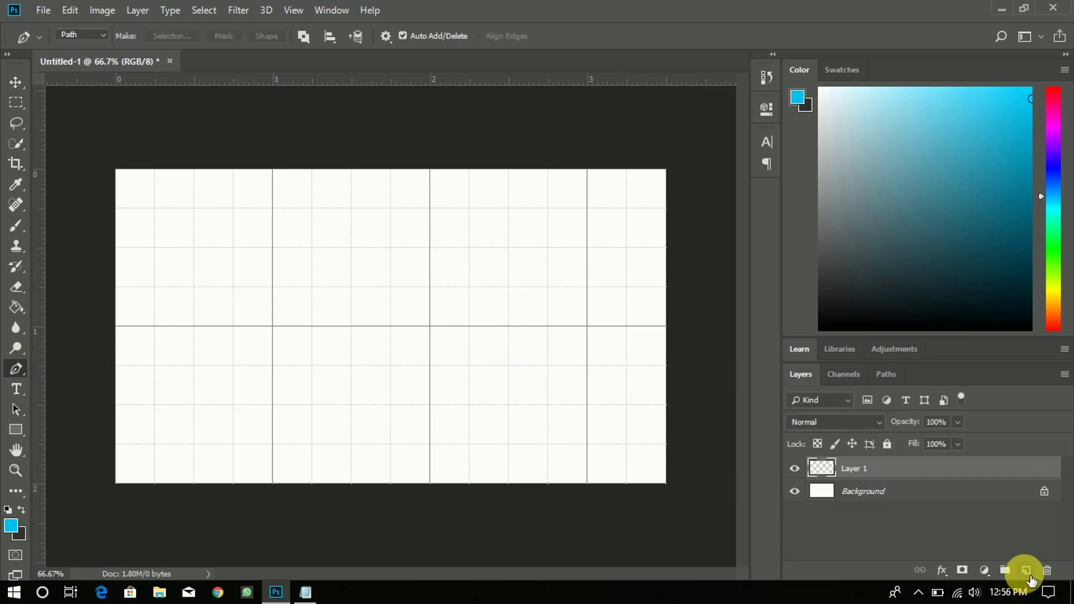
Draw a closed Pen path from ruler point (1, 0) through (2, 1), (1, 2) and (0, 2) to (0, 0), forming an arrow-shaped block.
{"action": "left_click", "coordinate": [17, 370]}
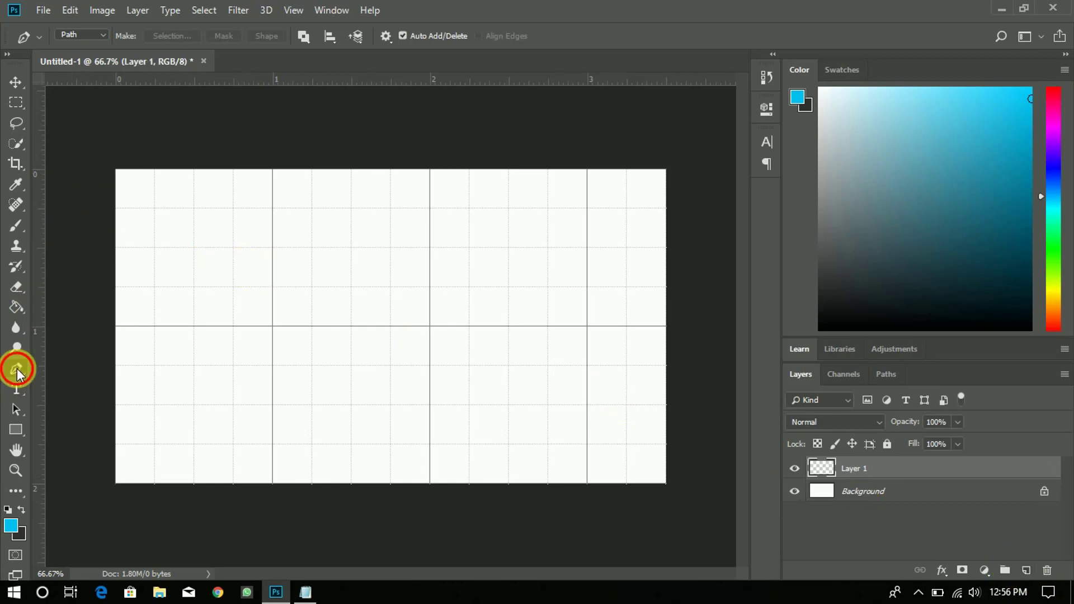
{"action": "left_click", "coordinate": [273, 170]}
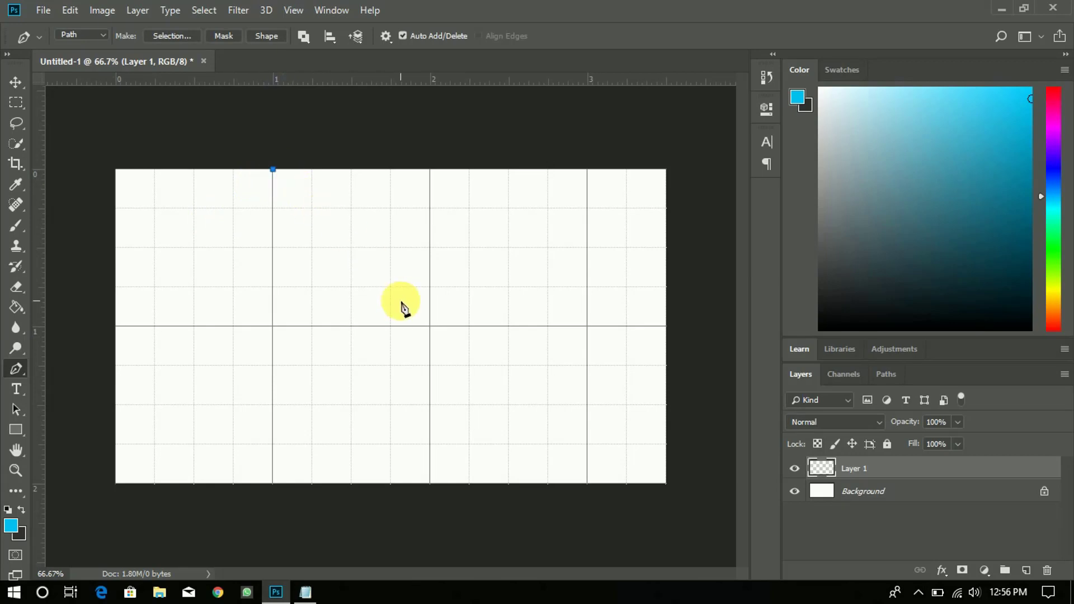
{"action": "left_click", "coordinate": [430, 327]}
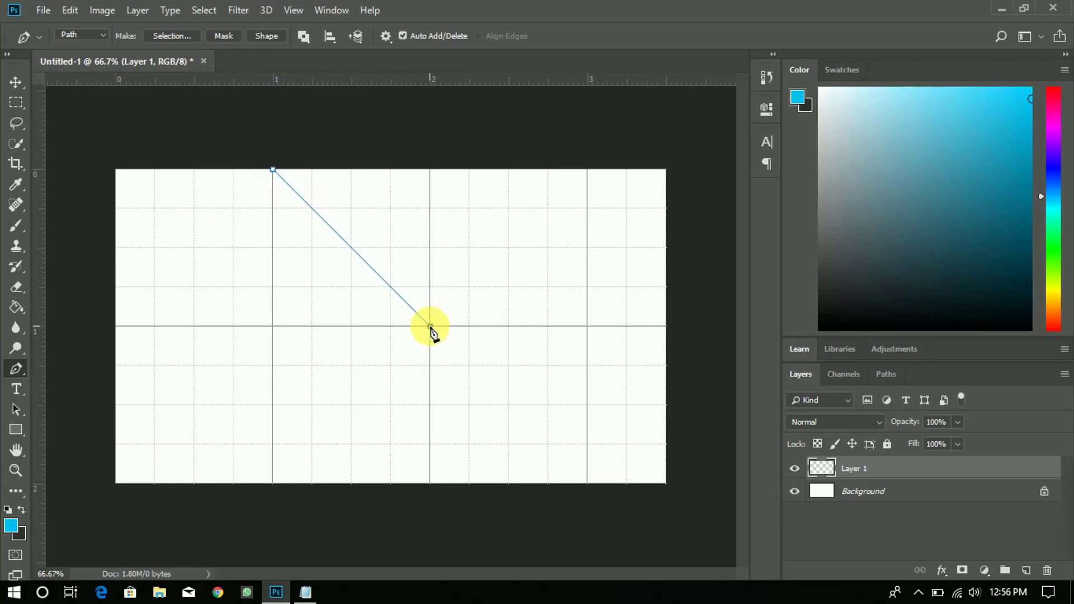
{"action": "left_click", "coordinate": [273, 484]}
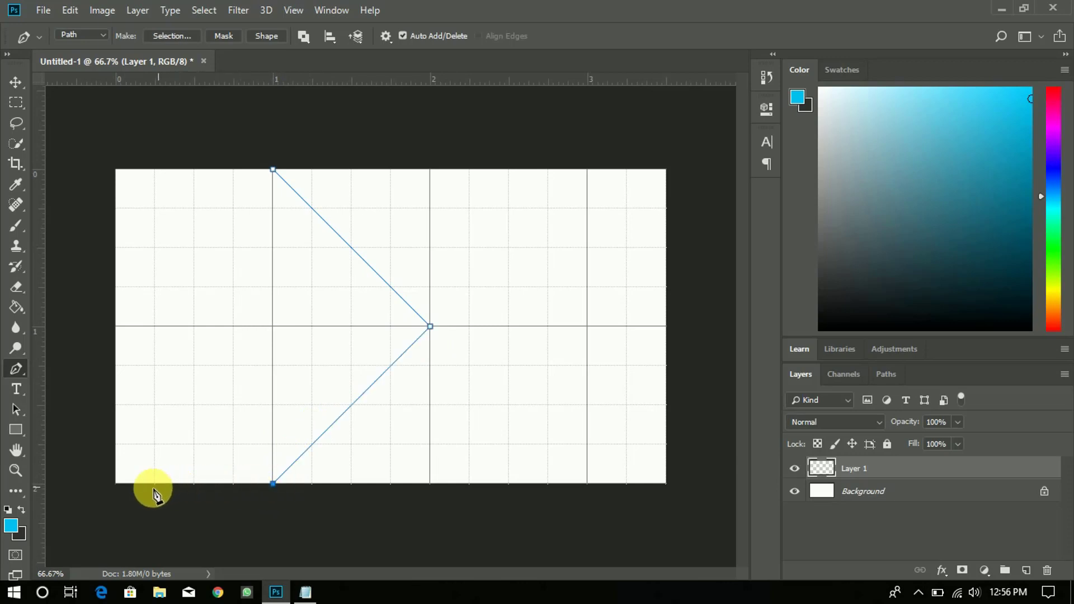
{"action": "left_click", "coordinate": [116, 484]}
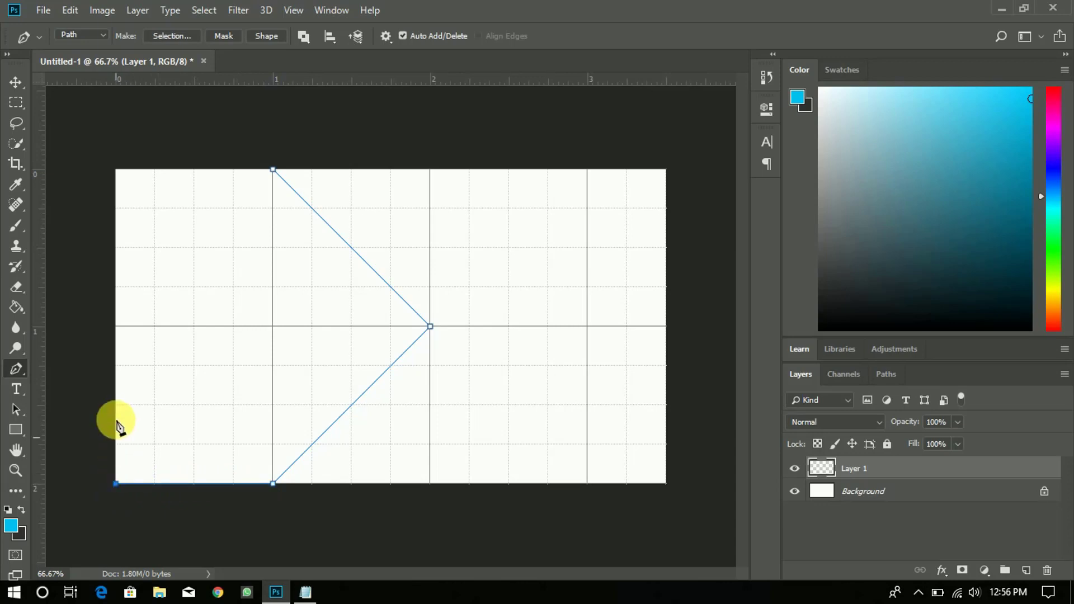
{"action": "left_click", "coordinate": [117, 169]}
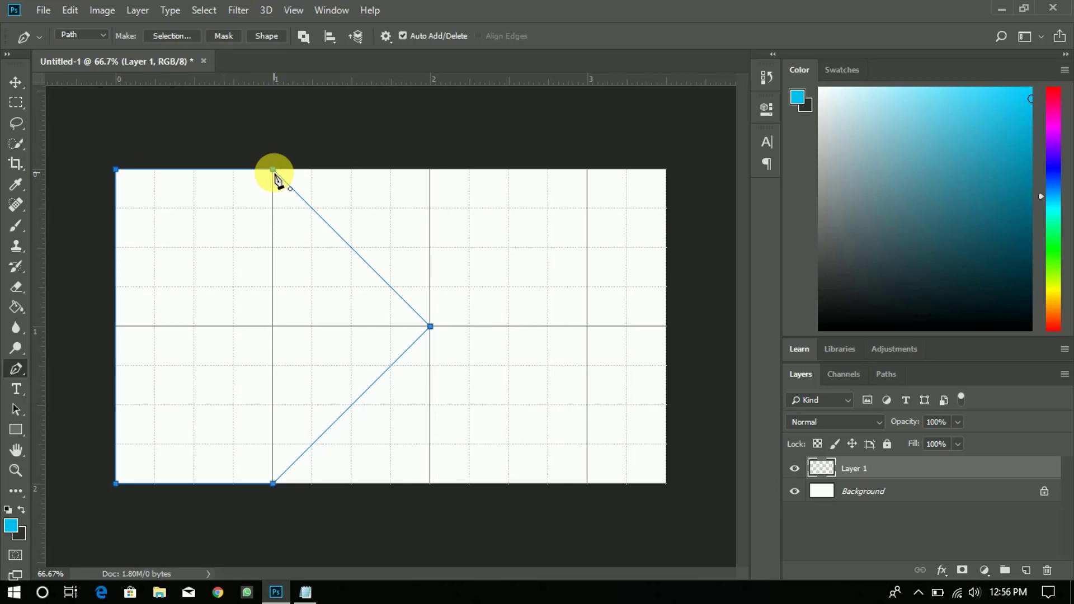
Convert the arrow-shaped path to a new selection with 0 px feather and fill it with the blue foreground color.
{"action": "left_click", "coordinate": [177, 38]}
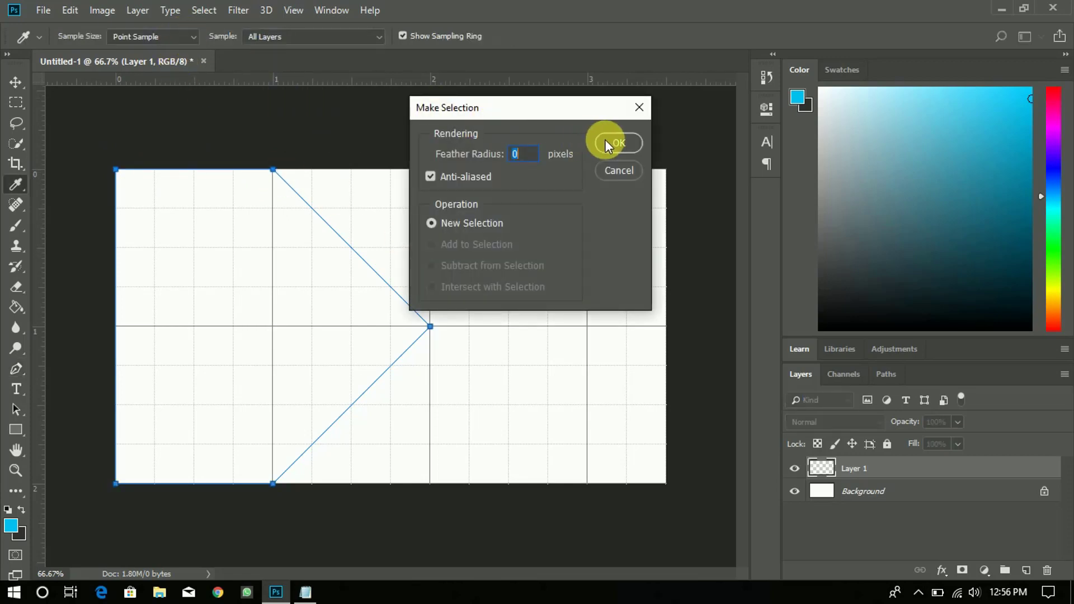
{"action": "left_click", "coordinate": [609, 141]}
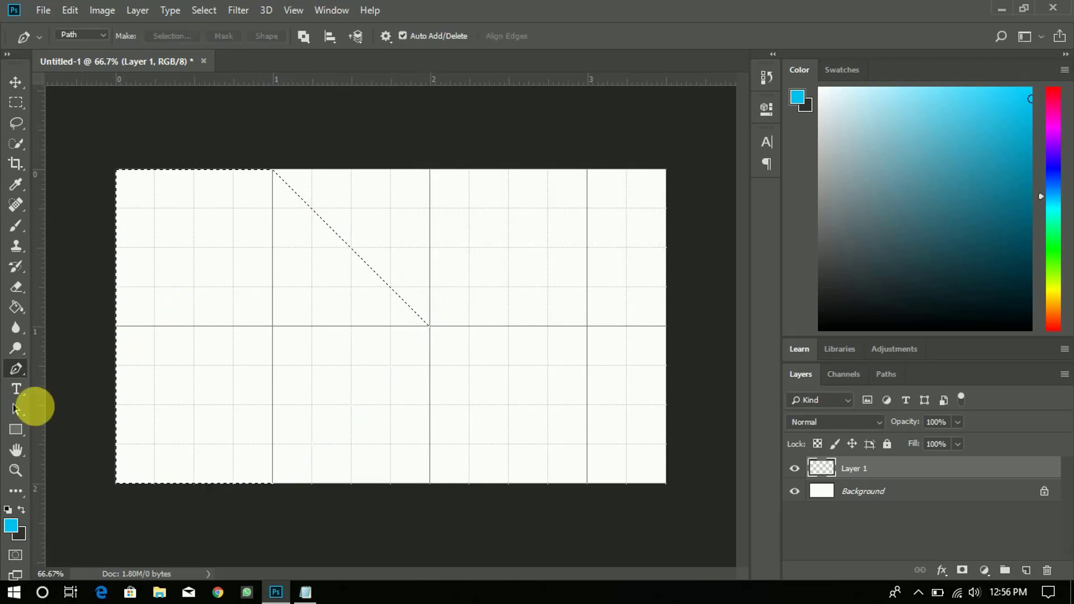
{"action": "left_click", "coordinate": [16, 307]}
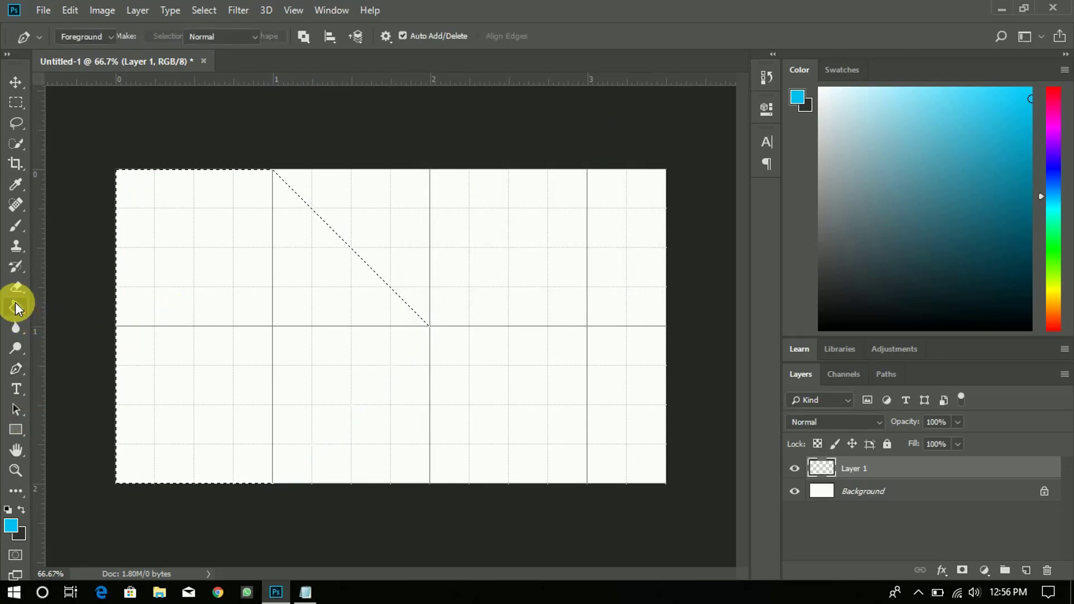
{"action": "left_click", "coordinate": [187, 339]}
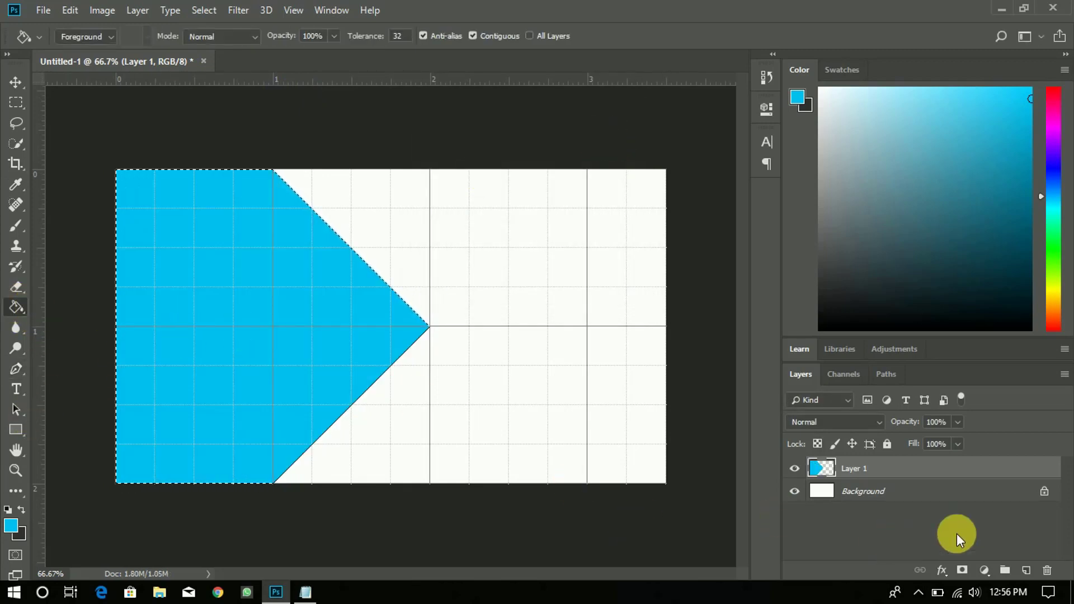
Add another empty layer above the blue shape and clear the selection.
{"action": "left_click", "coordinate": [1026, 571]}
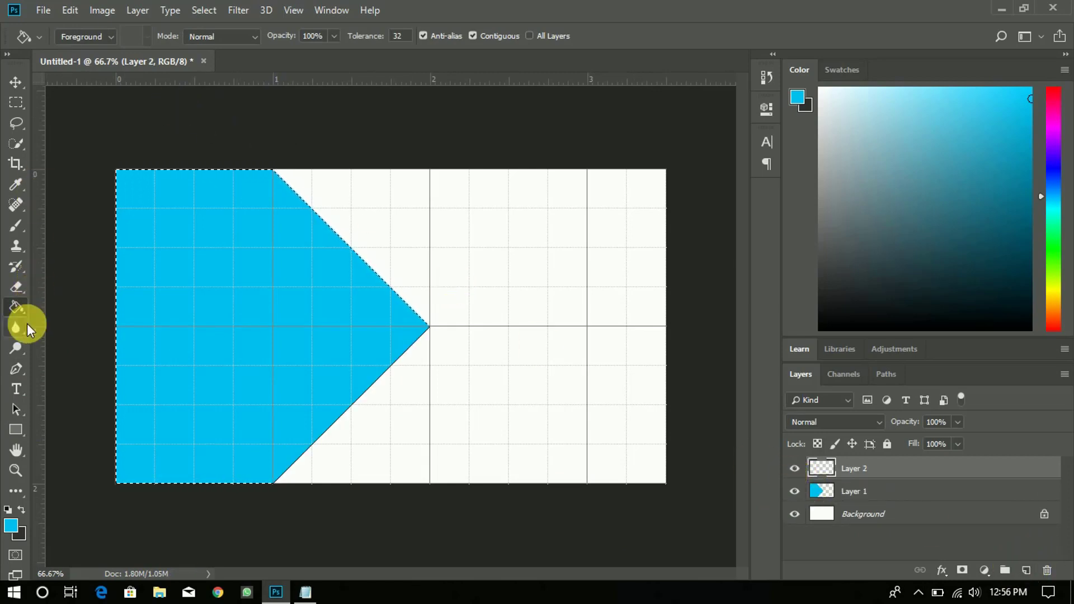
{"action": "left_click", "coordinate": [17, 368]}
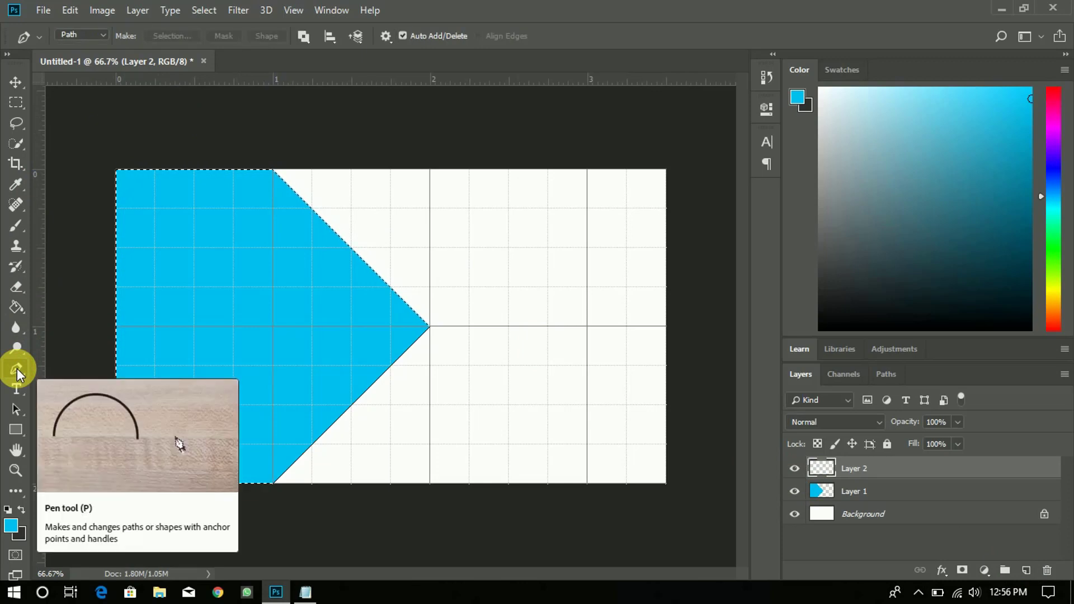
{"action": "key", "text": "ctrl+d"}
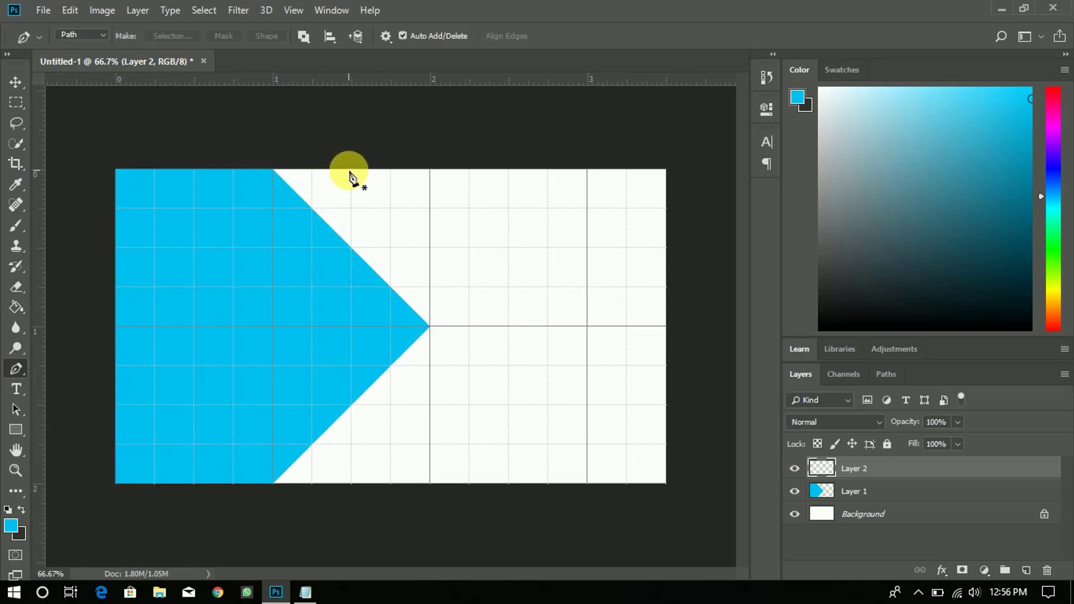
Draw a closed Pen path through ruler points (1.5, 0), (1, 1), (1.5, 2), (0.5, 2) and (0.75, 0), forming a notched band.
{"action": "left_click", "coordinate": [352, 169]}
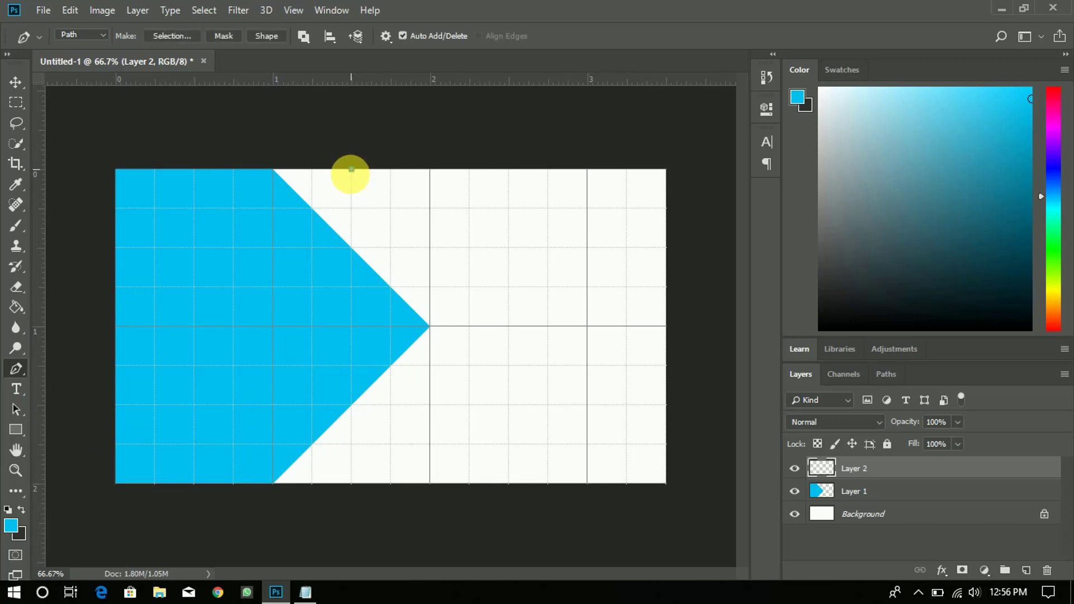
{"action": "left_click", "coordinate": [273, 327]}
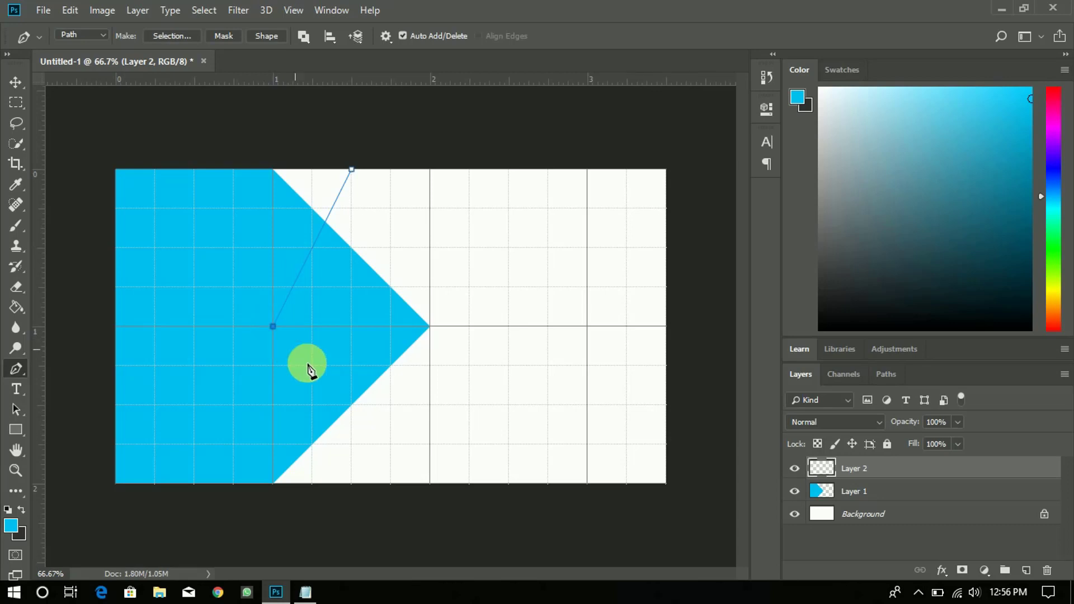
{"action": "left_click", "coordinate": [351, 483]}
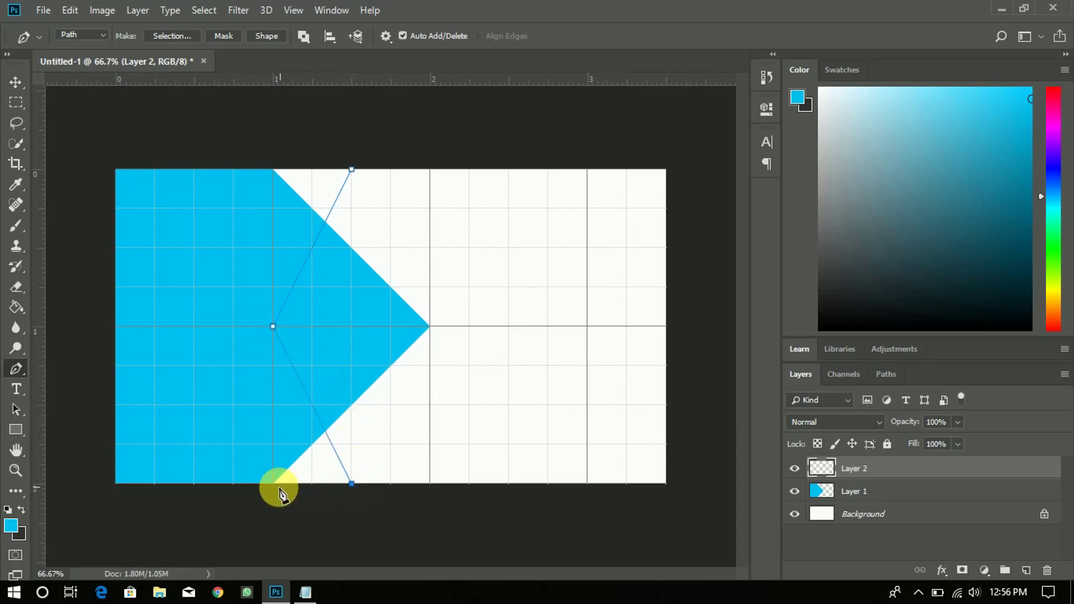
{"action": "left_click", "coordinate": [194, 483]}
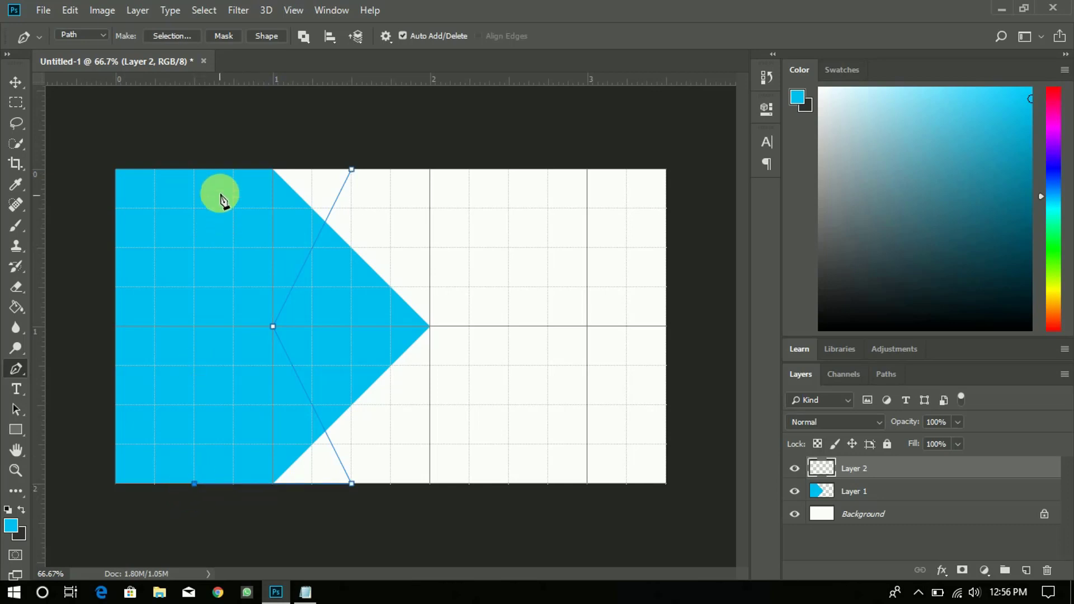
{"action": "left_click", "coordinate": [233, 169]}
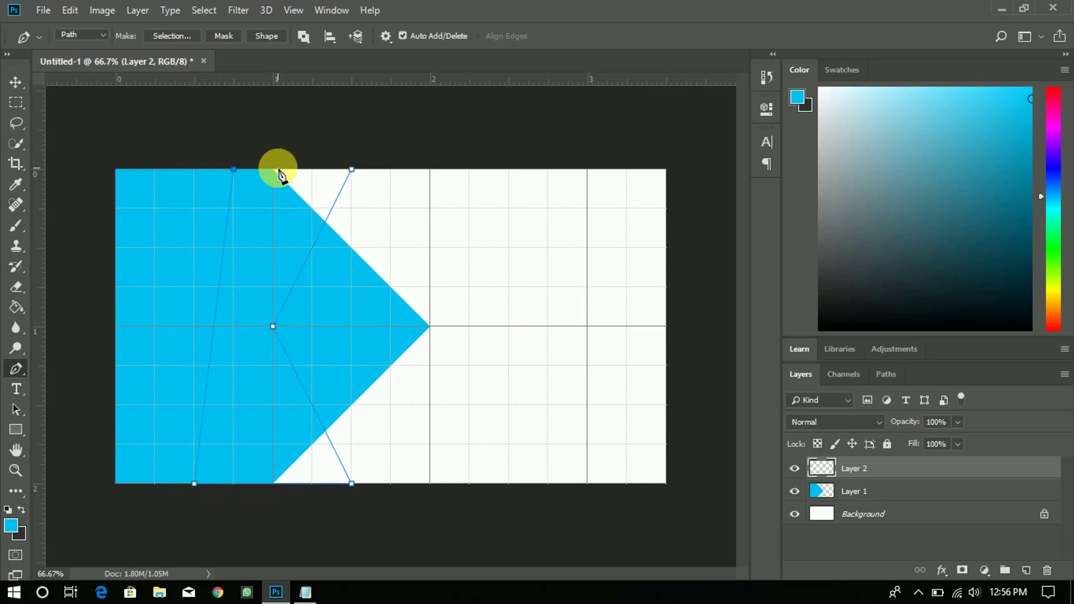
{"action": "left_click", "coordinate": [353, 170]}
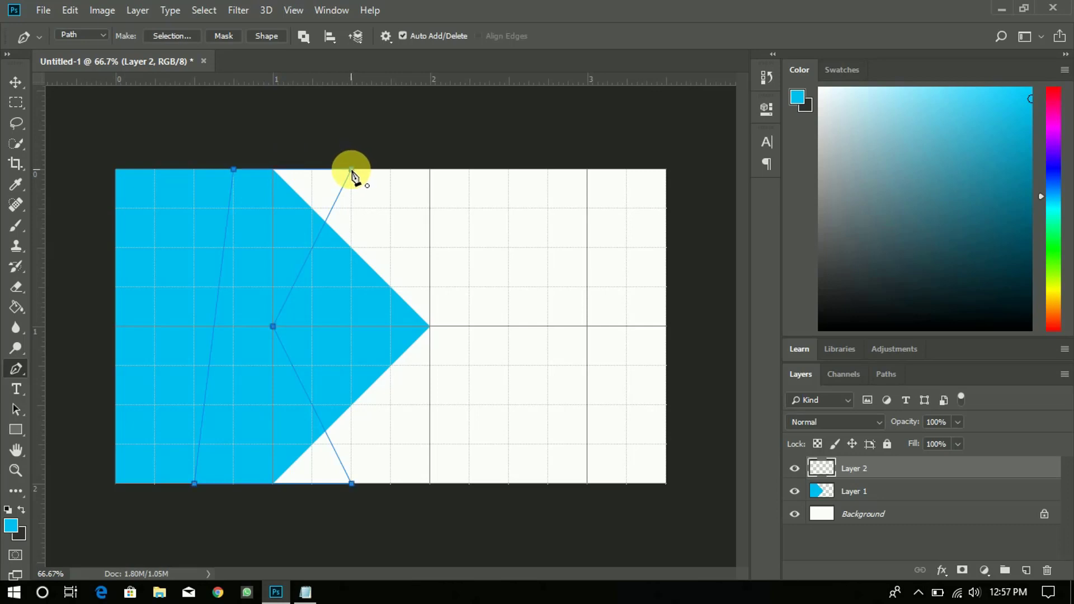
Convert the notched path to a selection with 0 px feather, fill it with the blue foreground color, and deselect.
{"action": "left_click", "coordinate": [181, 34]}
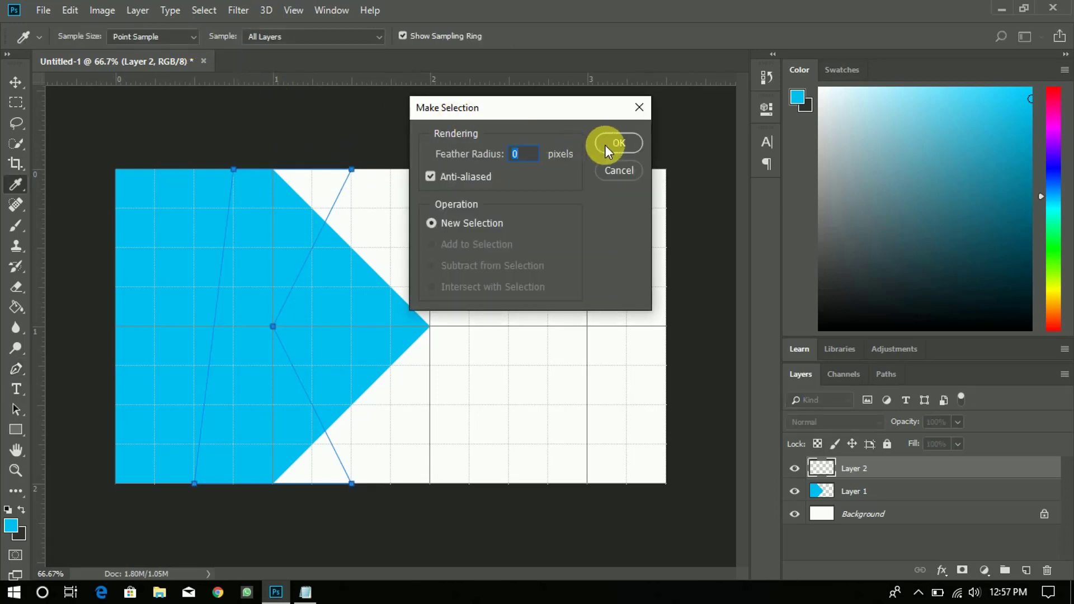
{"action": "left_click", "coordinate": [612, 142]}
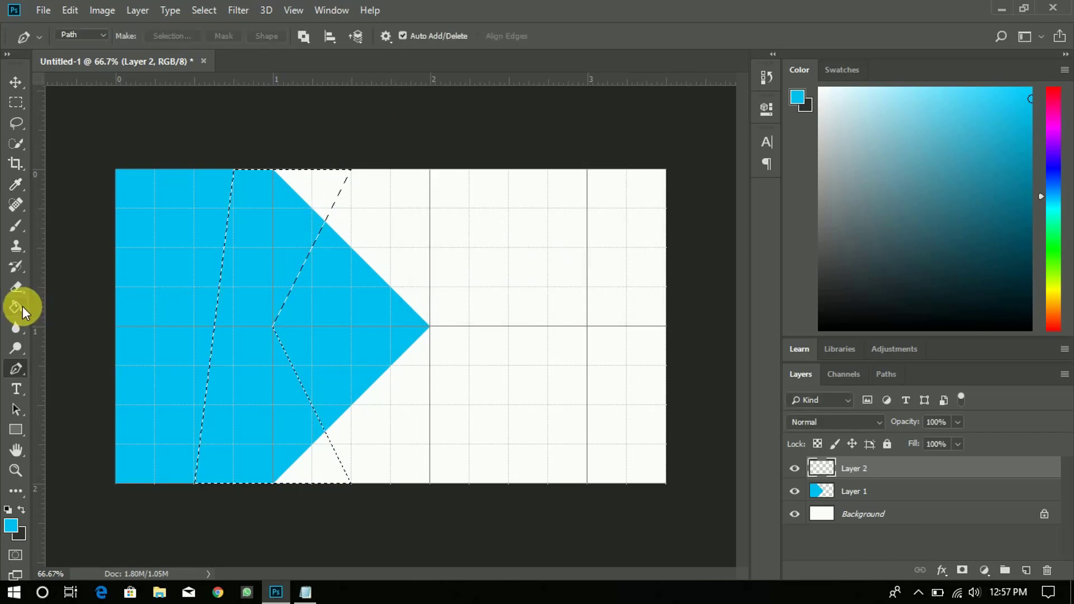
{"action": "left_click", "coordinate": [21, 306]}
{"action": "left_click", "coordinate": [231, 295]}
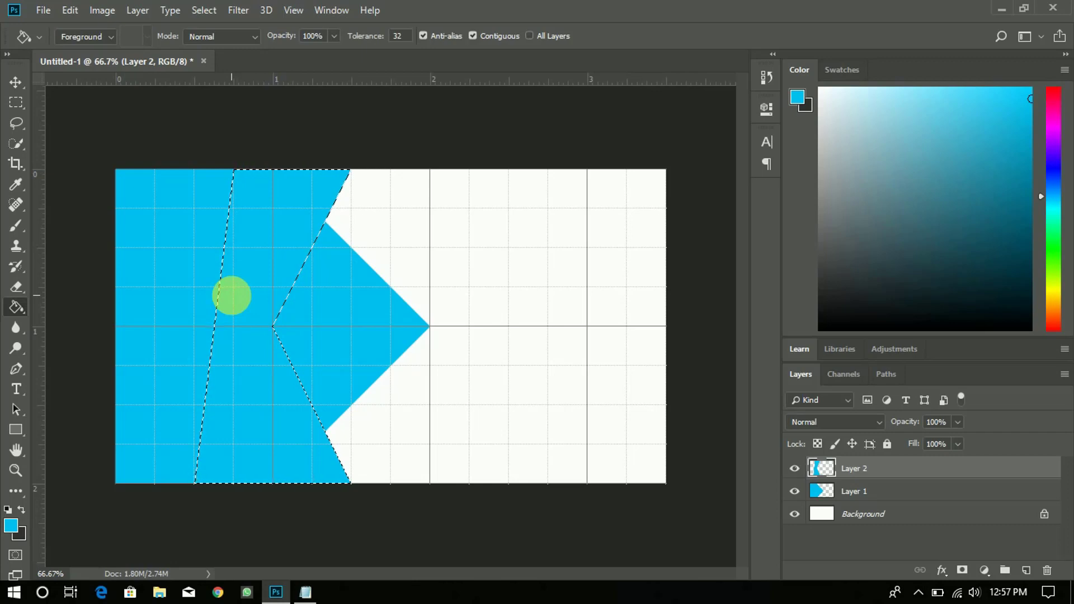
{"action": "key", "text": "ctrl+d"}
Place Layer 2 beneath Layer 1 and unlock the white background layer.
{"action": "mouse_move", "coordinate": [857, 491]}
{"action": "left_mouse_down"}
{"action": "mouse_move", "coordinate": [872, 509]}
{"action": "mouse_move", "coordinate": [877, 480]}
{"action": "mouse_move", "coordinate": [874, 498]}
{"action": "left_mouse_up"}
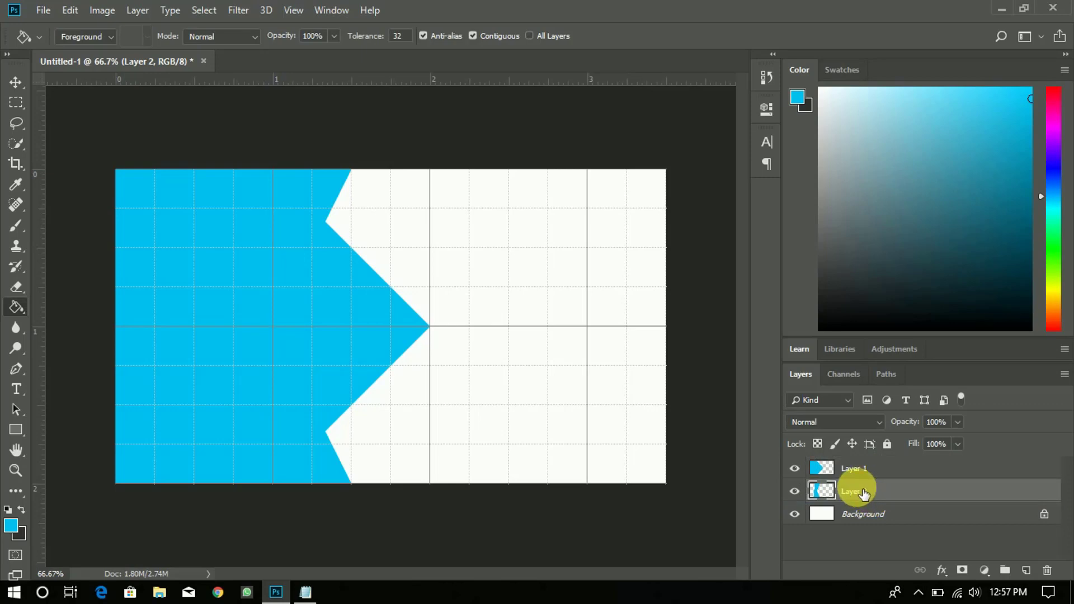
{"action": "left_click", "coordinate": [1045, 514]}
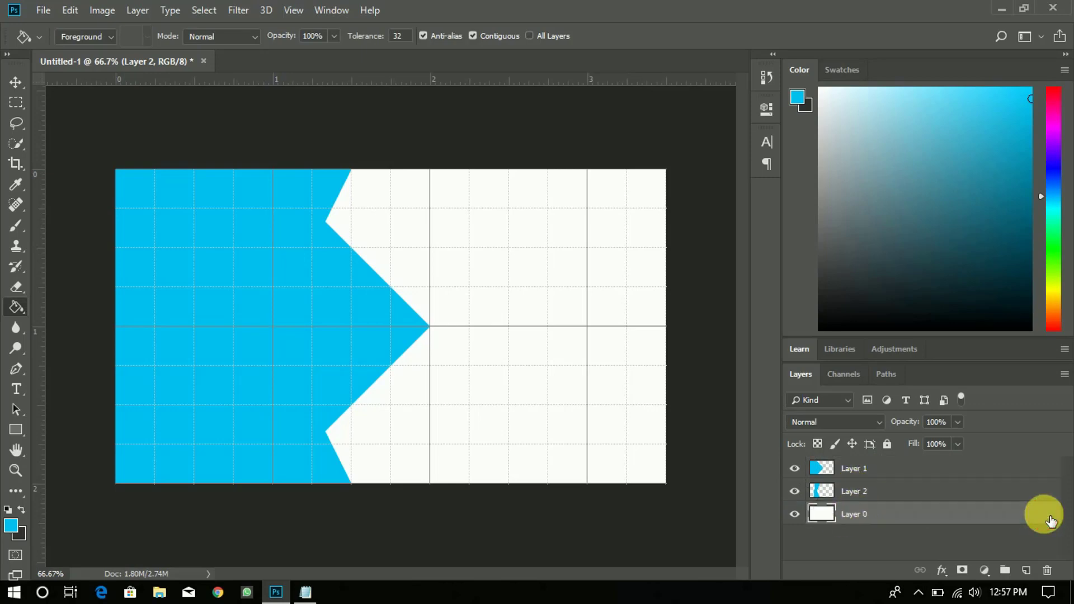
Apply a Color Overlay to Layer 0 using the dark gray 333133 sampled from the background color swatch.
{"action": "double_click", "coordinate": [901, 516]}
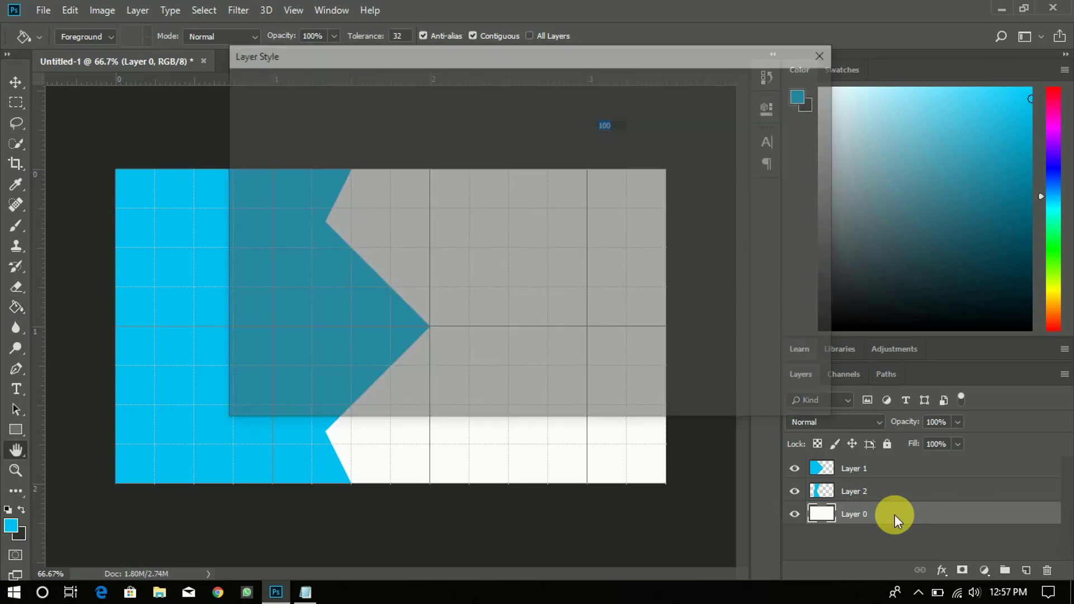
{"action": "left_click", "coordinate": [284, 268]}
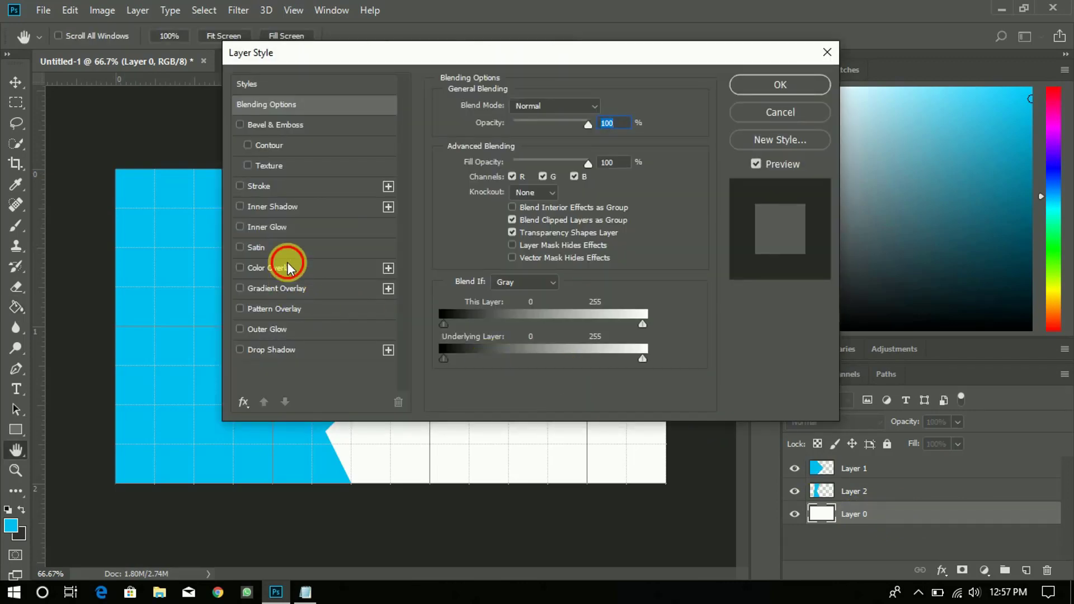
{"action": "left_click", "coordinate": [602, 107]}
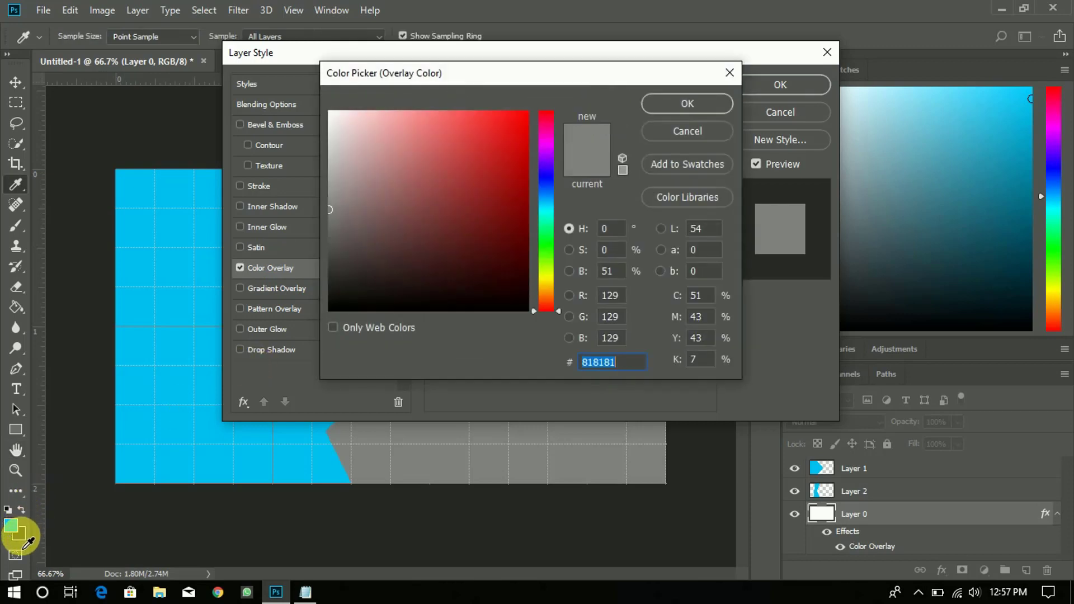
{"action": "left_click", "coordinate": [19, 573]}
{"action": "double_click", "coordinate": [585, 365]}
{"action": "left_click", "coordinate": [710, 103]}
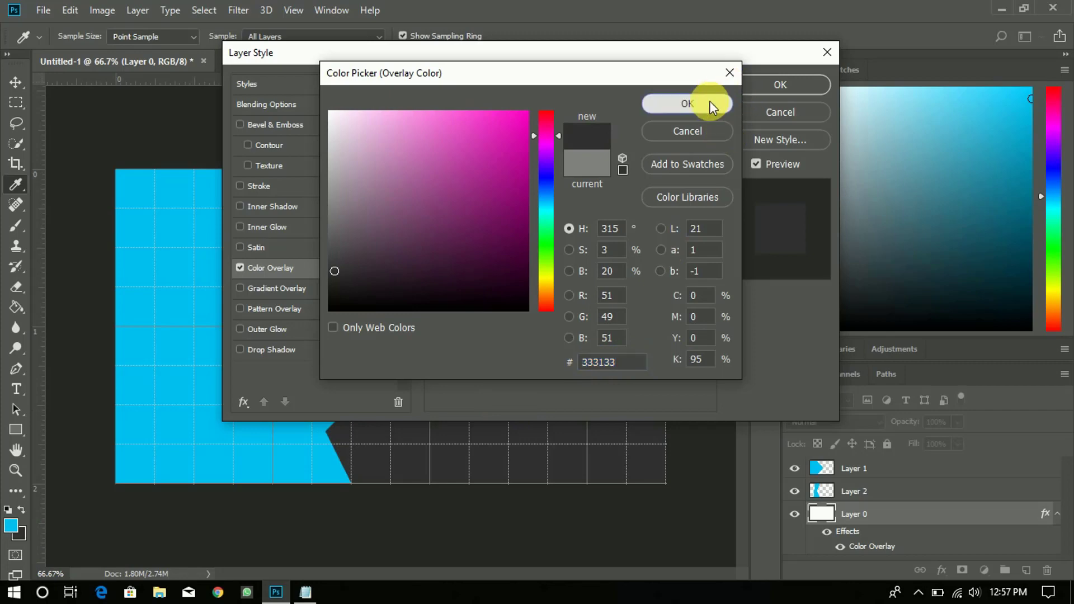
{"action": "left_click", "coordinate": [779, 89]}
{"action": "key", "text": "g"}
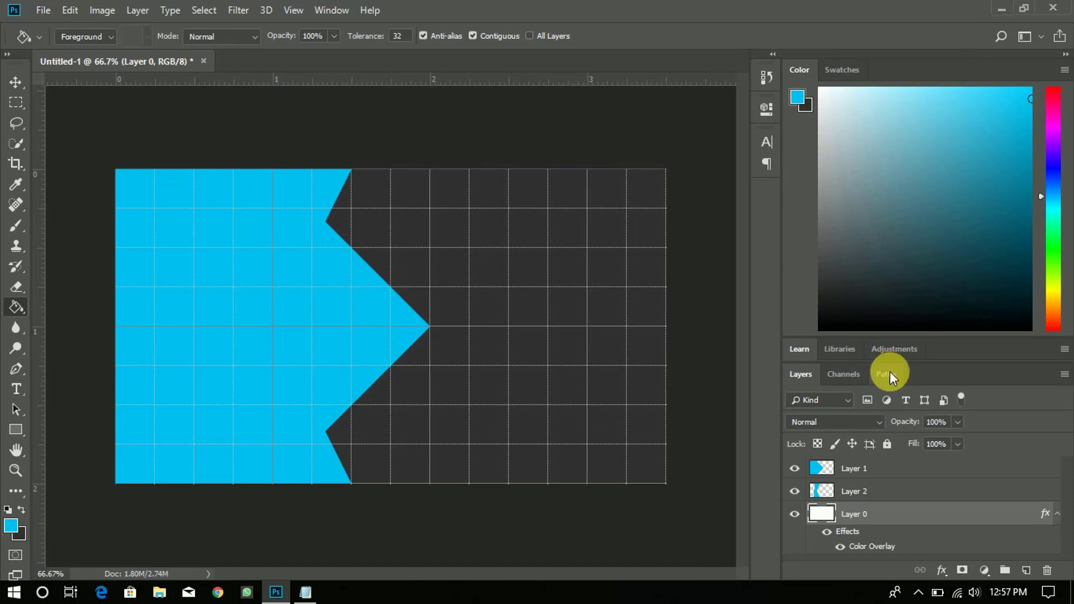
Place the desktop's city skyline image photo-151... above Layer 1 and enlarge it to about 28.45% width and 28.41% height.
{"action": "left_click", "coordinate": [883, 473]}
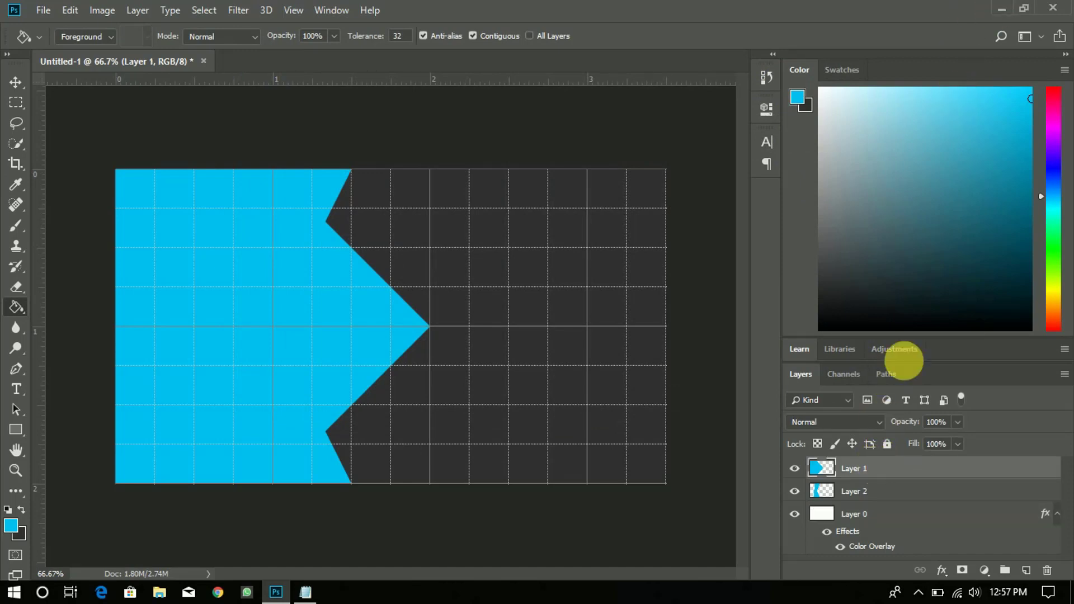
{"action": "left_click", "coordinate": [1012, 4]}
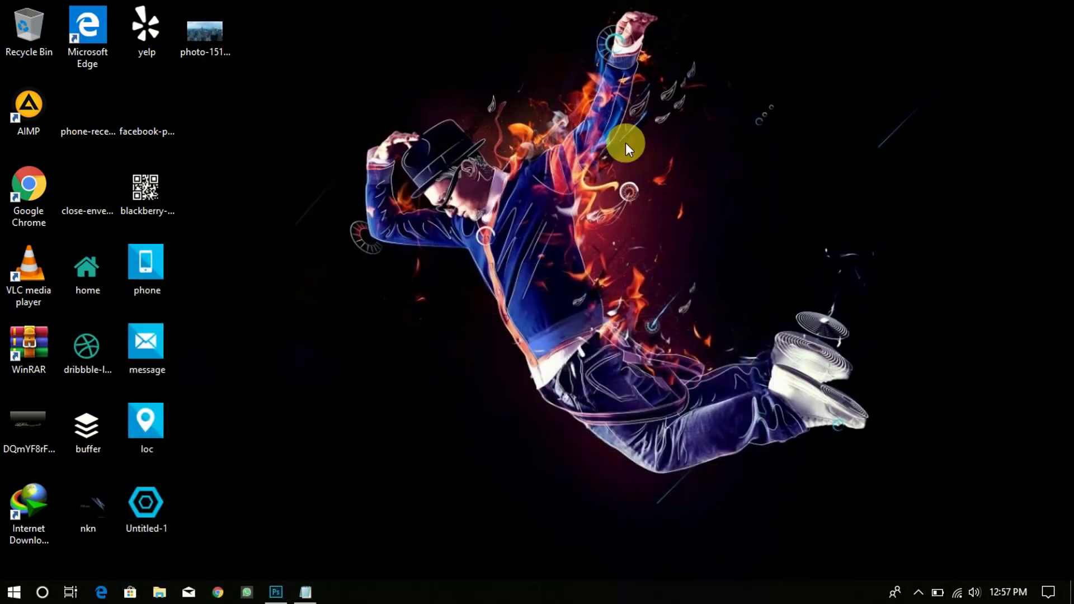
{"action": "left_click_drag", "start_coordinate": [215, 35], "coordinate": [300, 348]}
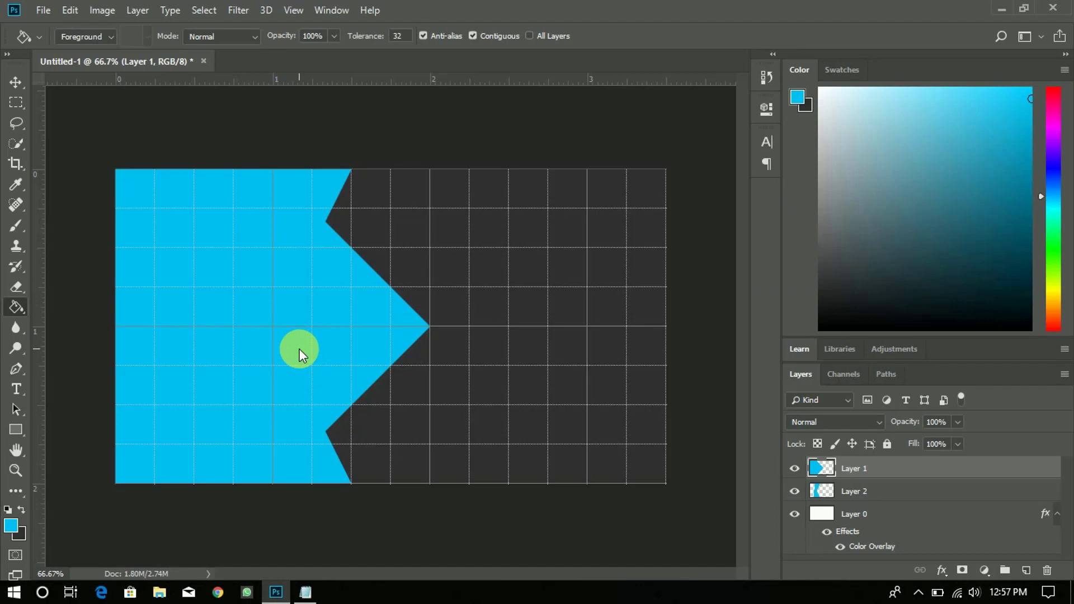
{"action": "left_click_drag", "start_coordinate": [300, 348], "coordinate": [300, 348]}
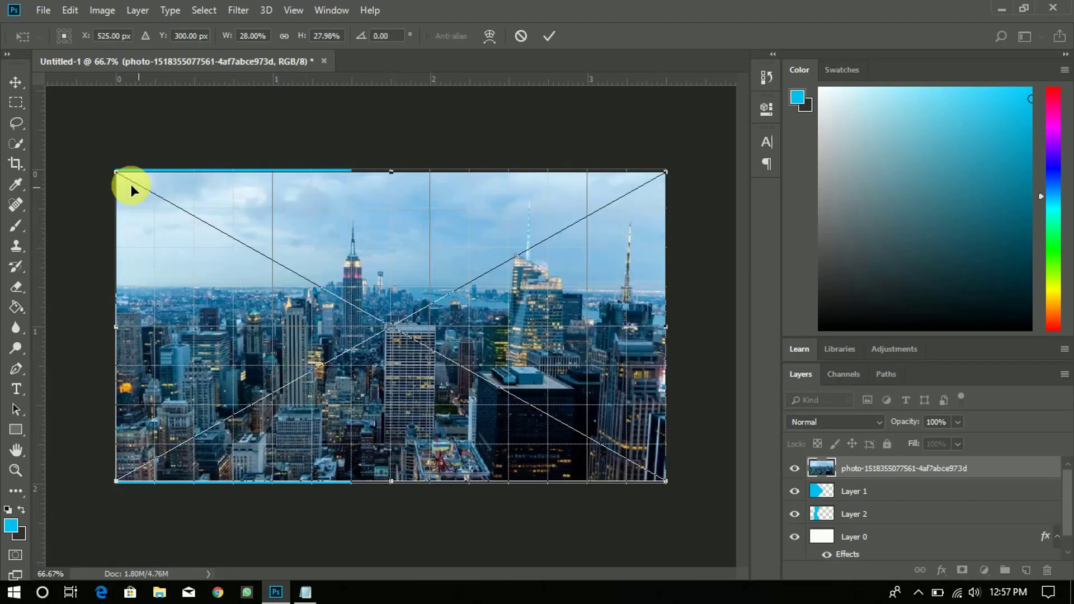
{"action": "left_click_drag", "start_coordinate": [116, 172], "coordinate": [110, 168]}
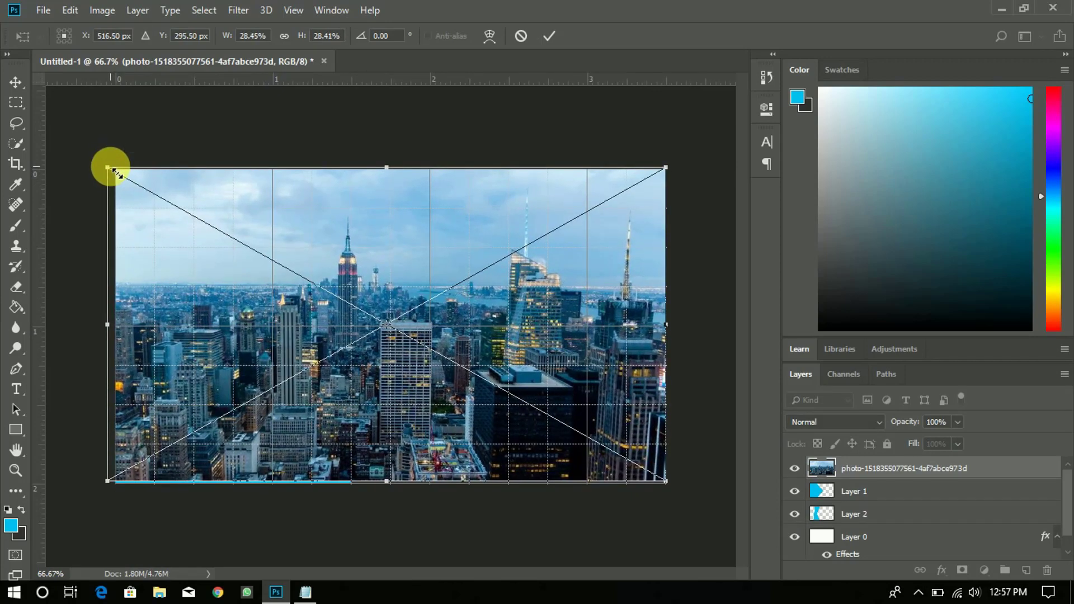
{"action": "left_click", "coordinate": [548, 37]}
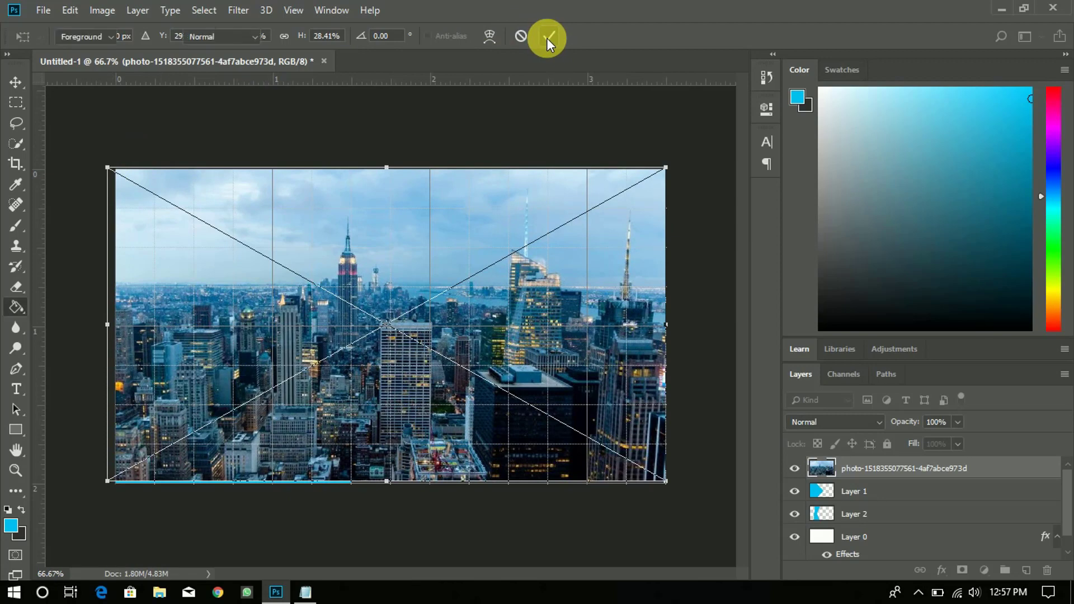
Clip the skyline photo to Layer 1 and shift it about 0.75 in to the left within the arrow shape.
{"action": "right_click", "coordinate": [893, 473]}
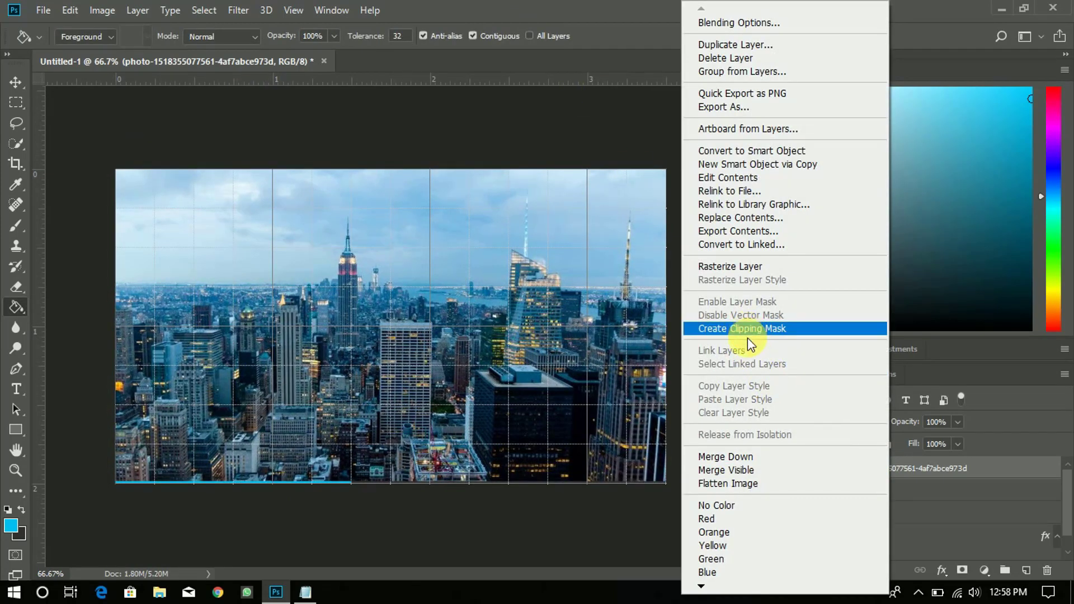
{"action": "left_click", "coordinate": [747, 329]}
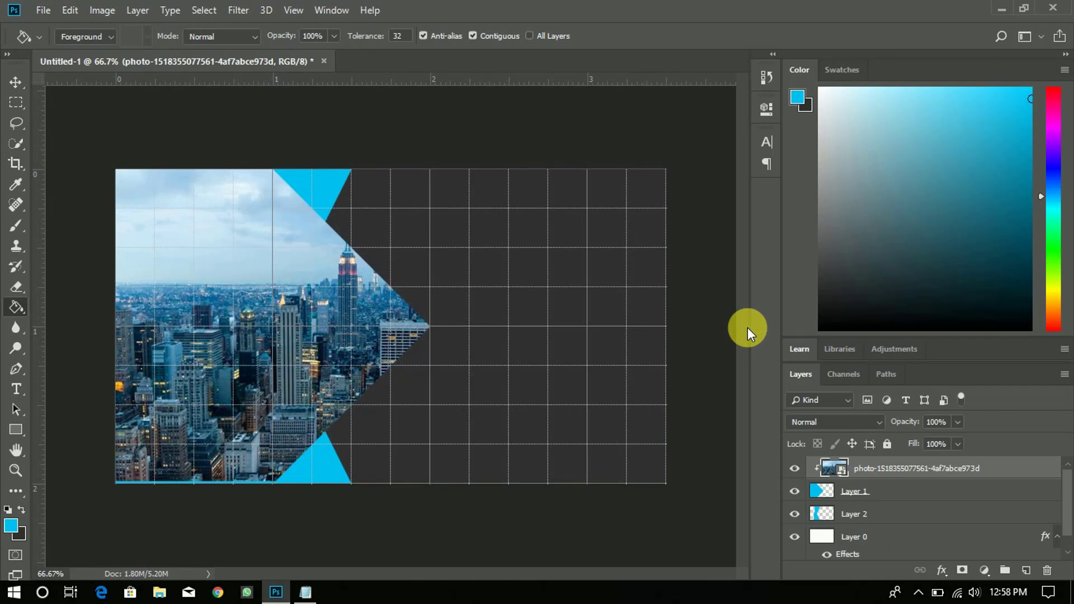
{"action": "left_click", "coordinate": [16, 82]}
{"action": "key", "text": "shift+Left"}
{"action": "key", "text": "shift+Left"}
{"action": "key", "text": "shift+Left"}
{"action": "key", "text": "shift+Left"}
{"action": "key", "text": "shift+Left"}
{"action": "key", "text": "shift+Left"}
{"action": "key", "text": "shift+Left"}
{"action": "key", "text": "shift+Left"}
{"action": "key", "text": "shift+Left"}
{"action": "key", "text": "shift+Left"}
{"action": "key", "text": "shift+Left"}
{"action": "key", "text": "shift+Left"}
{"action": "key", "text": "shift+Left"}
{"action": "key", "text": "shift+Left"}
{"action": "key", "text": "shift+Left"}
{"action": "key", "text": "shift+Left"}
{"action": "key", "text": "shift+Left"}
{"action": "key", "text": "shift+Left"}
{"action": "key", "text": "shift+Left"}
{"action": "key", "text": "shift+Left"}
{"action": "key", "text": "shift+Left"}
{"action": "key", "text": "shift+Left"}
{"action": "key", "text": "shift+Left"}
{"action": "key", "text": "shift+Left"}
{"action": "key", "text": "shift+Left"}
{"action": "key", "text": "shift+Left"}
{"action": "key", "text": "shift+Left"}
{"action": "key", "text": "shift+Left"}
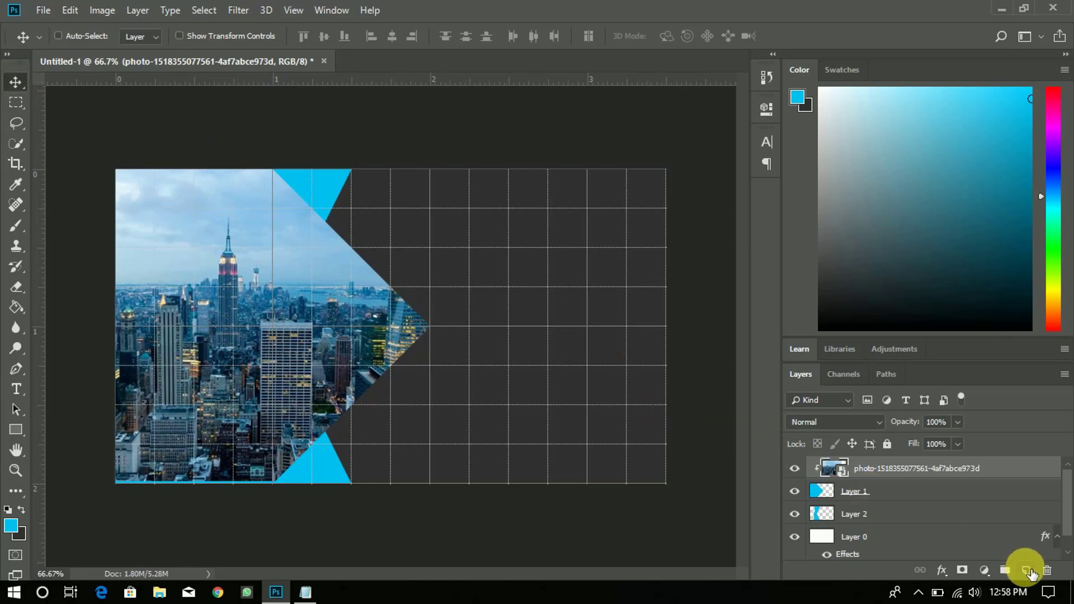
Create a new layer above the skyline photo and give it a Color Overlay of 333133 at 100% opacity.
{"action": "left_click", "coordinate": [1027, 571]}
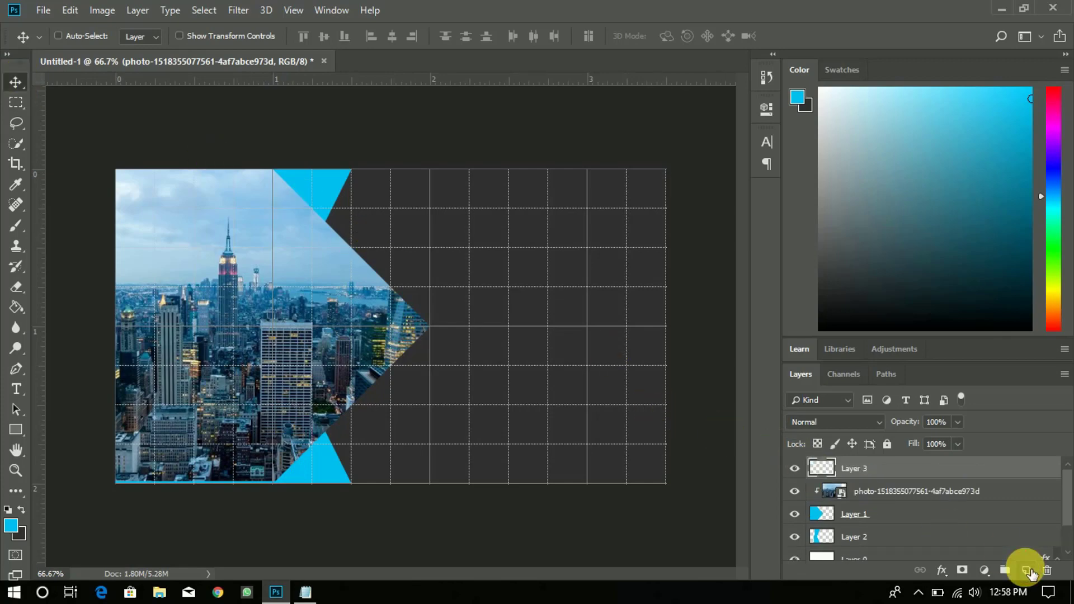
{"action": "double_click", "coordinate": [881, 472]}
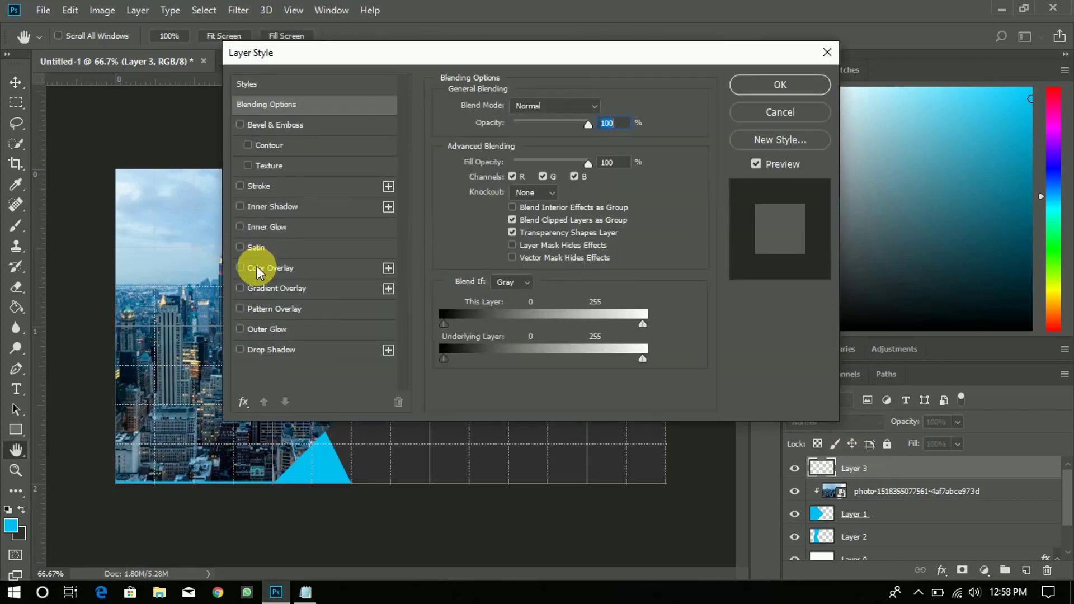
{"action": "left_click", "coordinate": [257, 267]}
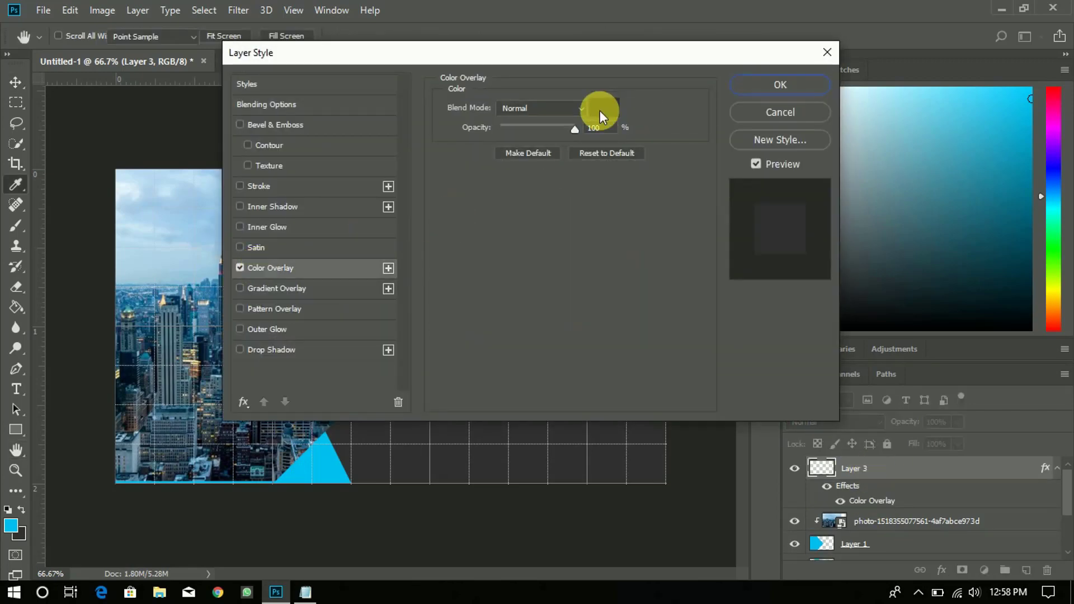
{"action": "left_click", "coordinate": [600, 109]}
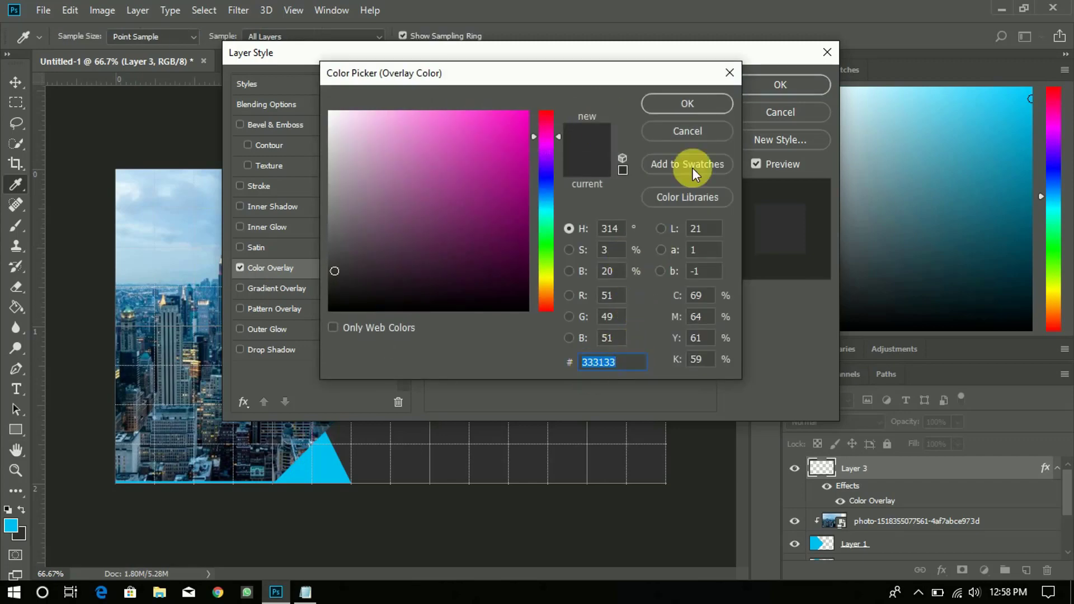
{"action": "left_click", "coordinate": [683, 101]}
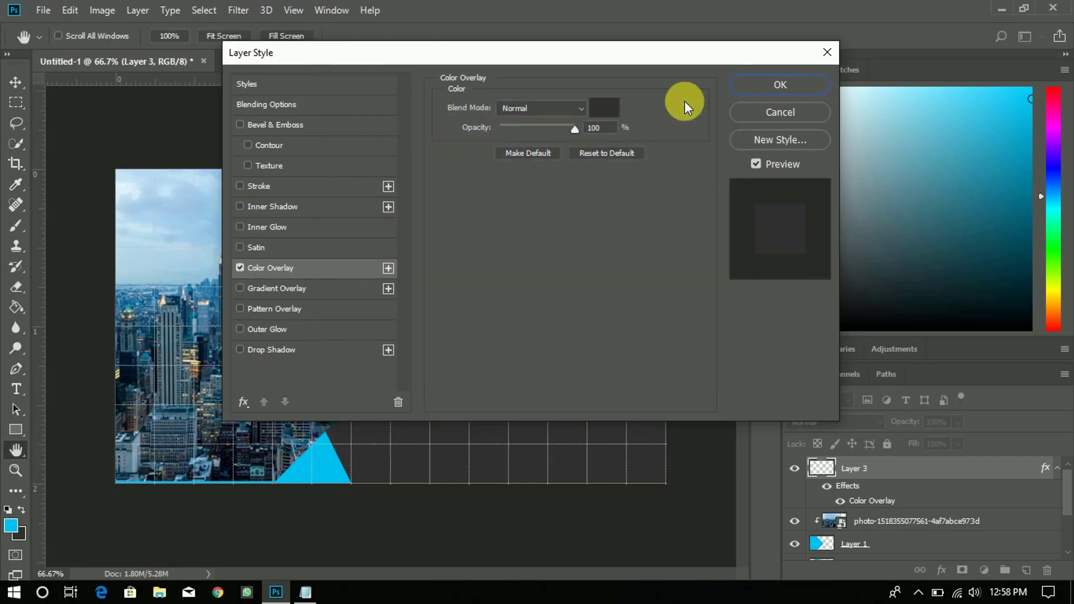
{"action": "left_click", "coordinate": [775, 83]}
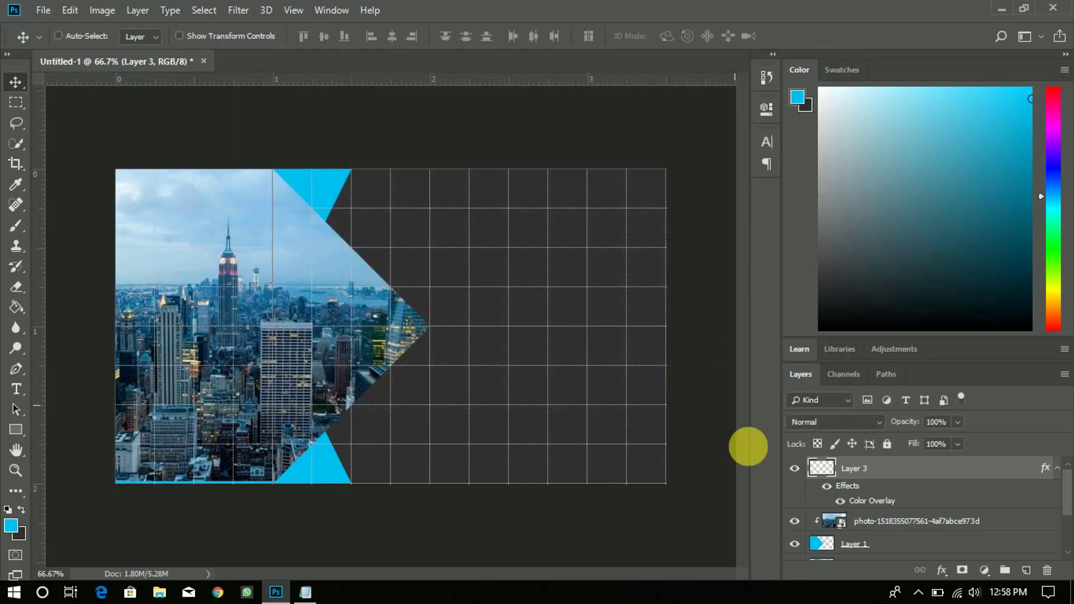
Fill Layer 3 with the foreground color and clip it to the arrow shape together with the photo.
{"action": "left_click", "coordinate": [25, 313]}
{"action": "left_click", "coordinate": [233, 322]}
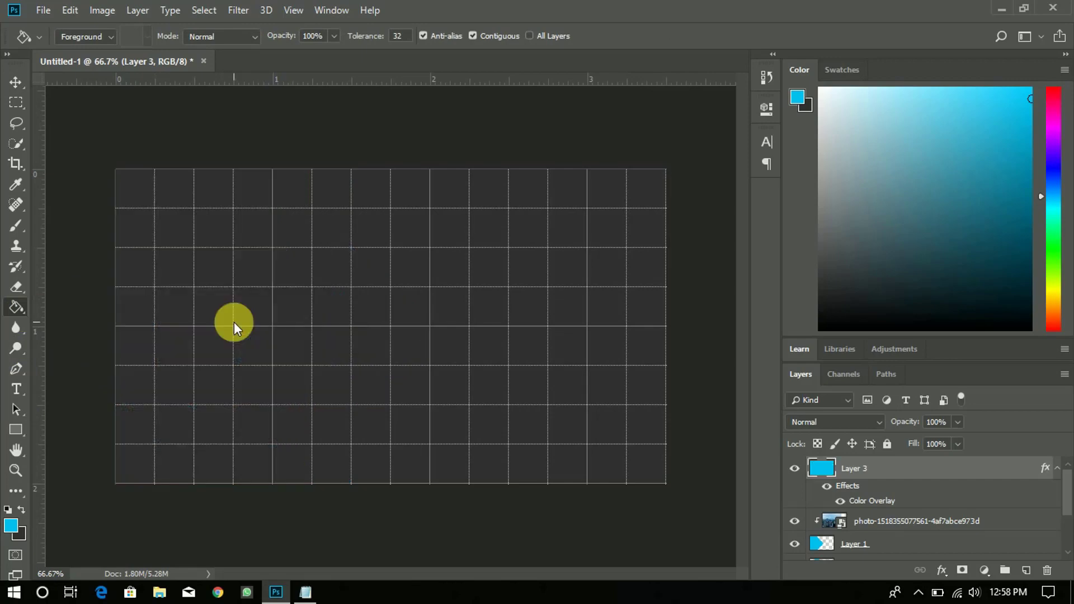
{"action": "right_click", "coordinate": [889, 475]}
{"action": "left_click", "coordinate": [889, 473]}
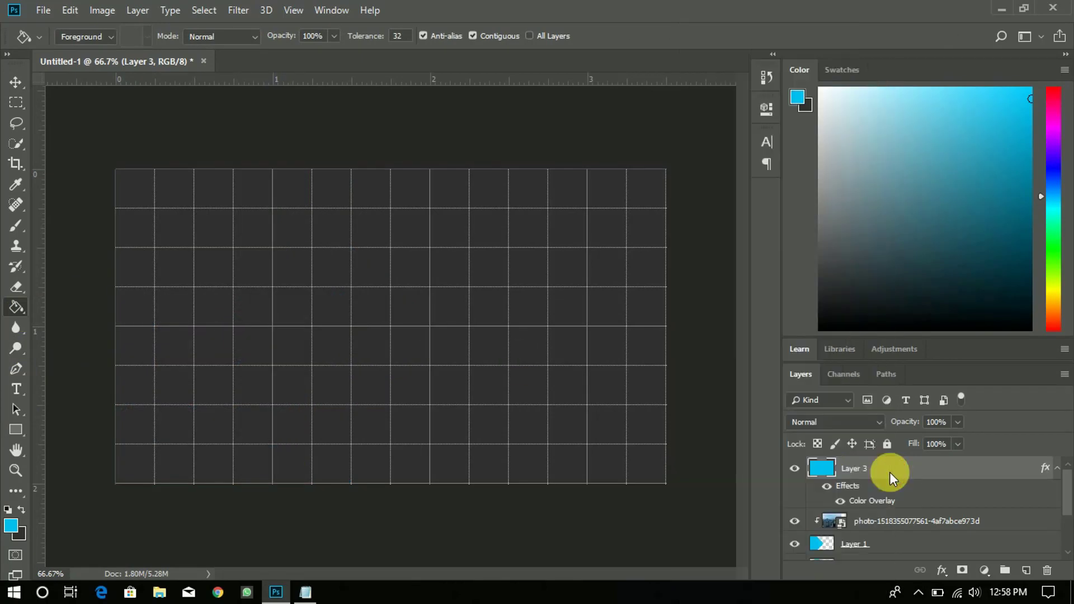
{"action": "right_click", "coordinate": [894, 475]}
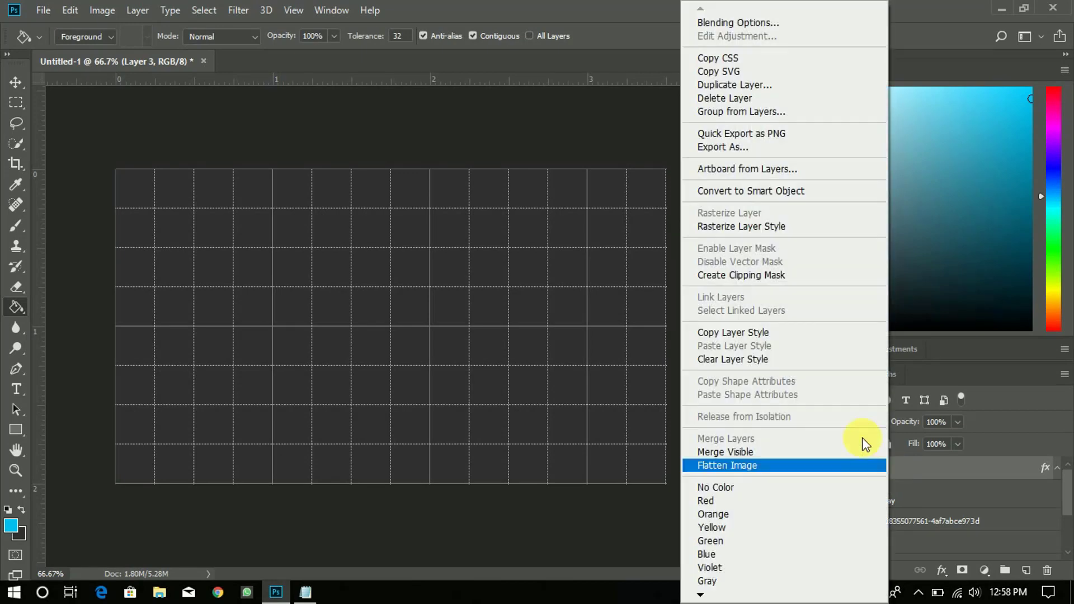
{"action": "left_click", "coordinate": [757, 275]}
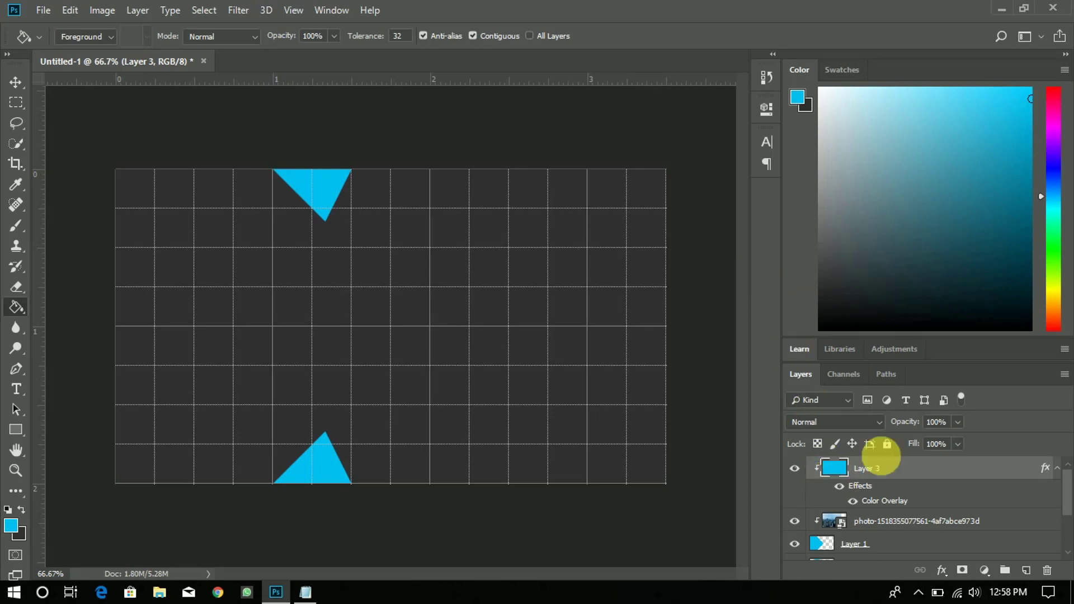
Set the opacity of the dark overlay layer above the skyline photo to 66%.
{"action": "left_click", "coordinate": [953, 425]}
{"action": "key", "text": "Down"}
{"action": "key", "text": "Down"}
{"action": "key", "text": "Down"}
{"action": "key", "text": "Down"}
{"action": "key", "text": "Down"}
{"action": "key", "text": "Down"}
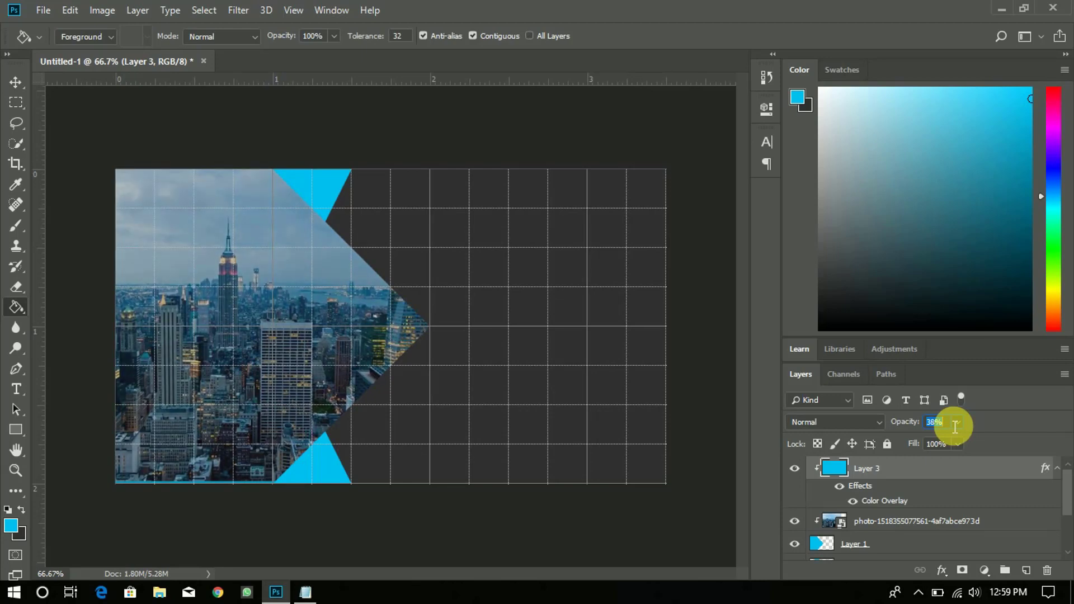
{"action": "key", "text": "Up"}
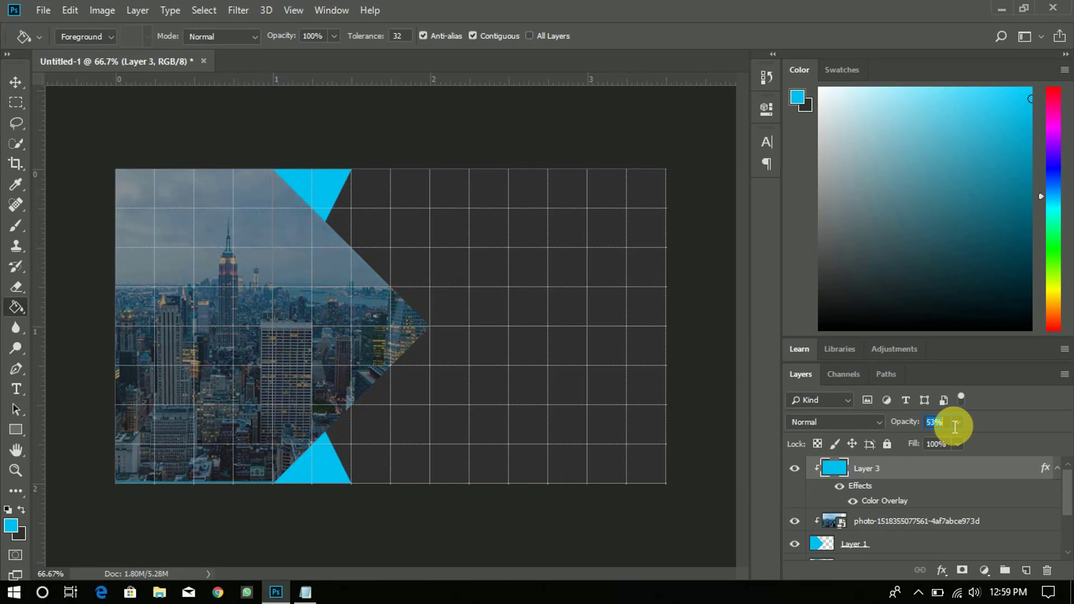
{"action": "type", "text": "60"}
{"action": "key", "text": "Return"}
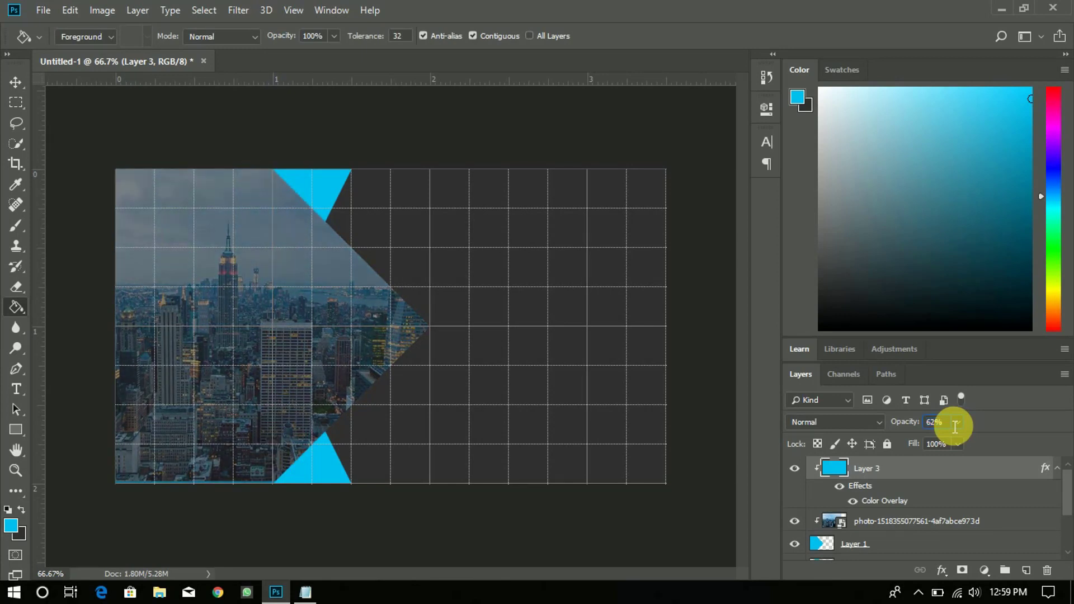
{"action": "key", "text": "Return"}
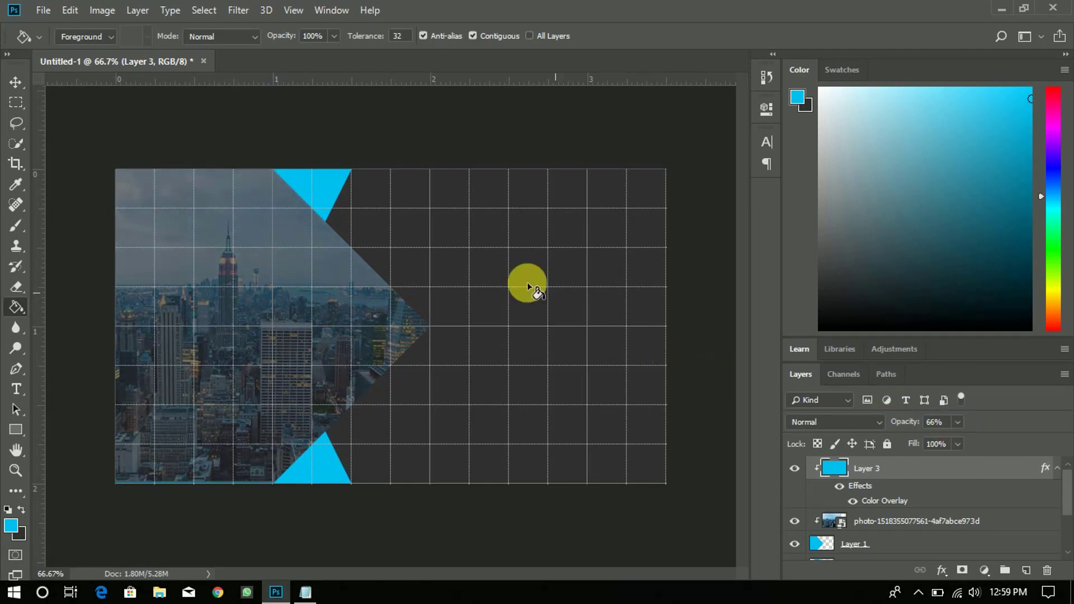
Start a text line on the dark area near ruler point (2.3, 0.5) and set its font to Roboto Slab Bold.
{"action": "left_click", "coordinate": [18, 389]}
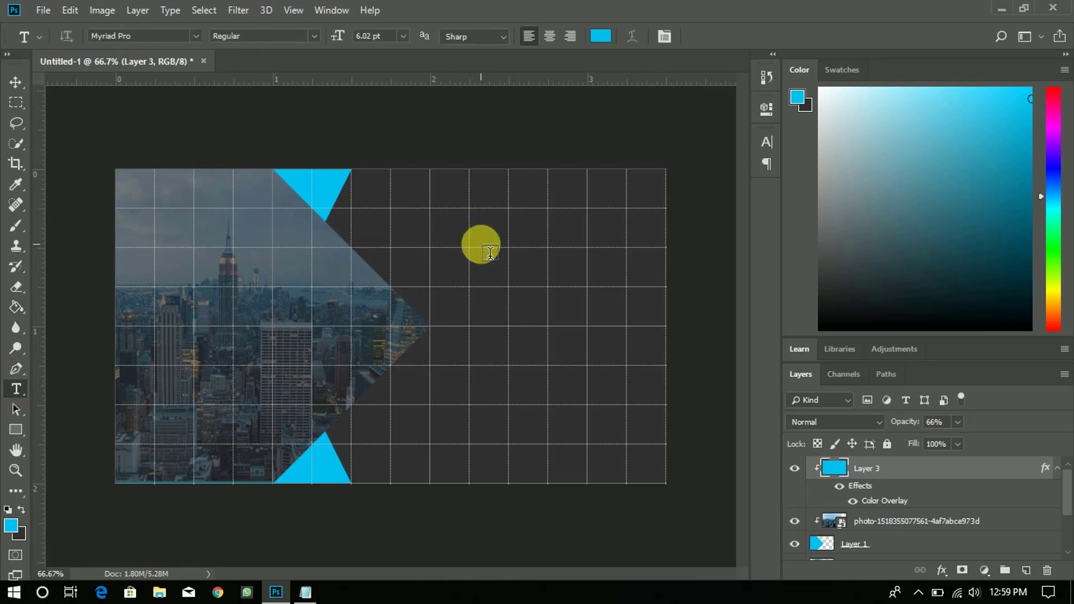
{"action": "left_click", "coordinate": [477, 246]}
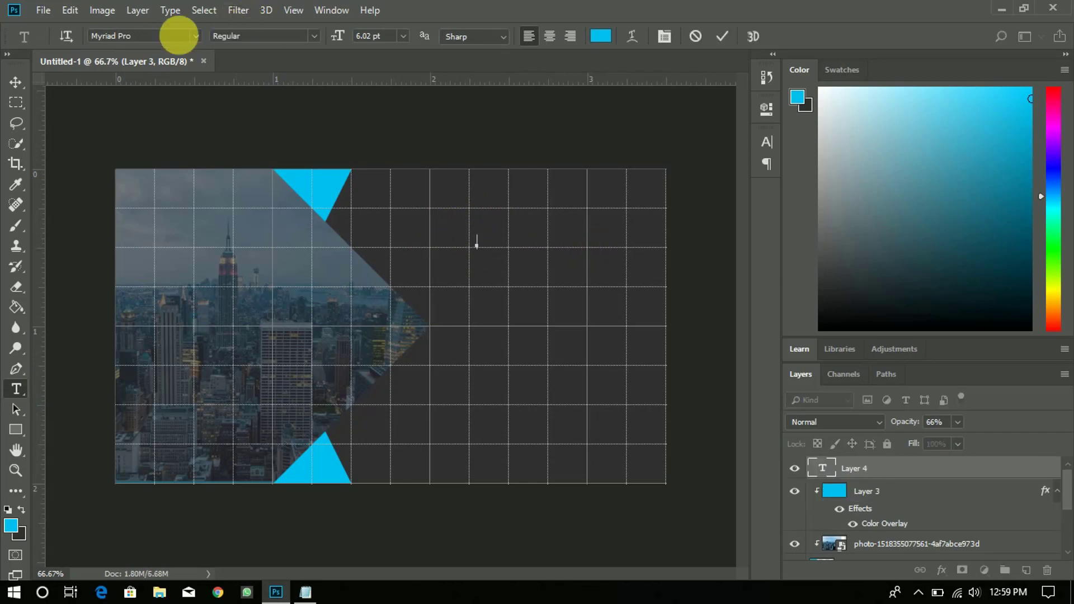
{"action": "left_click", "coordinate": [168, 35]}
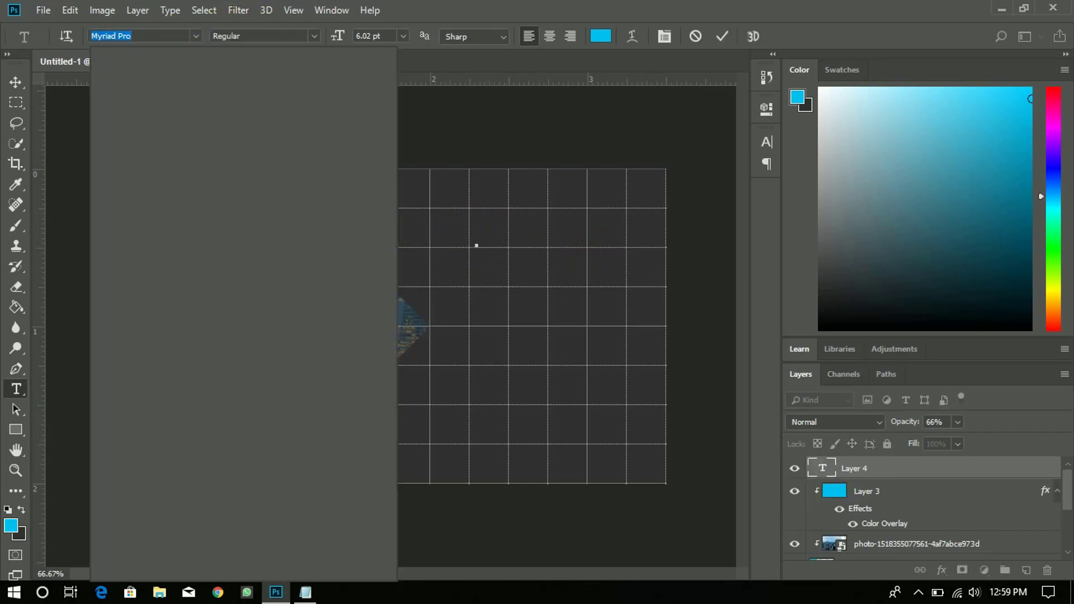
{"action": "type", "text": "robot"}
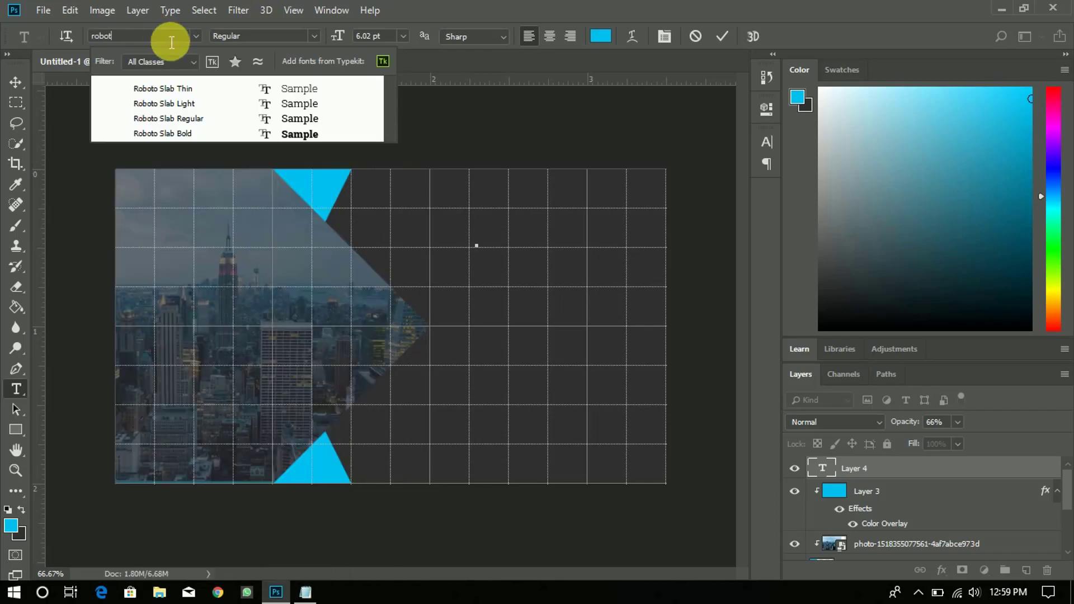
{"action": "left_click", "coordinate": [174, 133]}
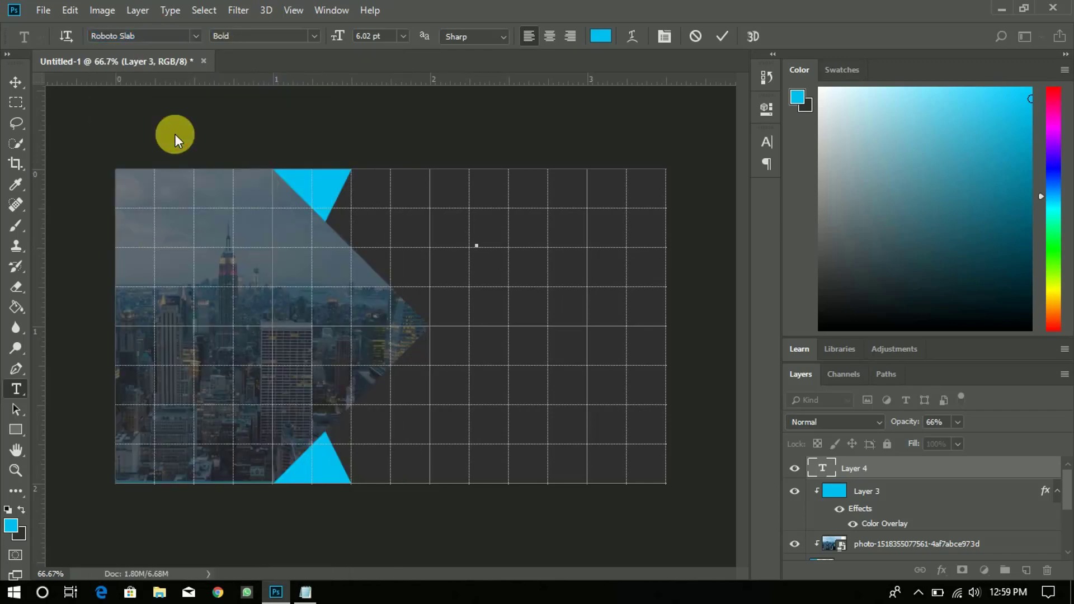
Enter the text YOUR NAME and set its font size to 12 pt.
{"action": "left_click", "coordinate": [482, 235]}
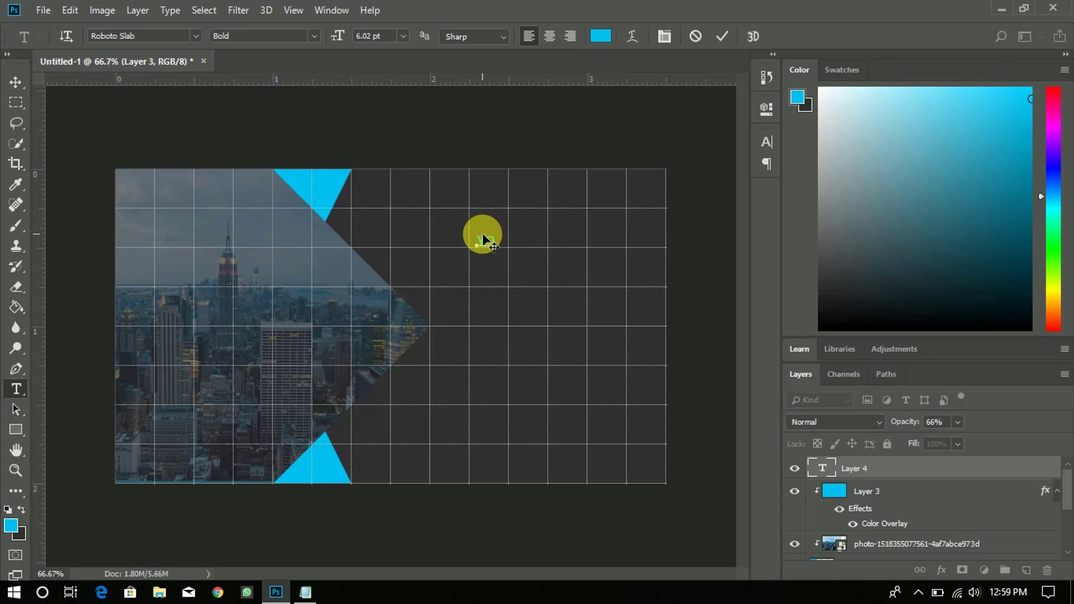
{"action": "type", "text": "YOUR NAME"}
{"action": "key", "text": "ctrl+a"}
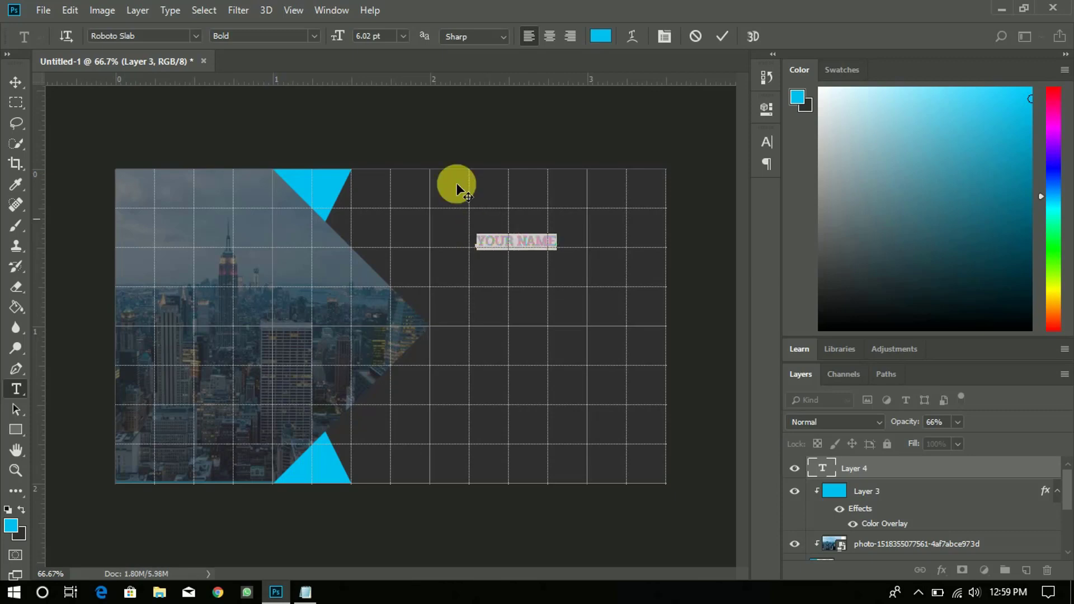
{"action": "key", "text": "Up"}
{"action": "key", "text": "Up"}
{"action": "key", "text": "Up"}
{"action": "key", "text": "Up"}
{"action": "key", "text": "Up"}
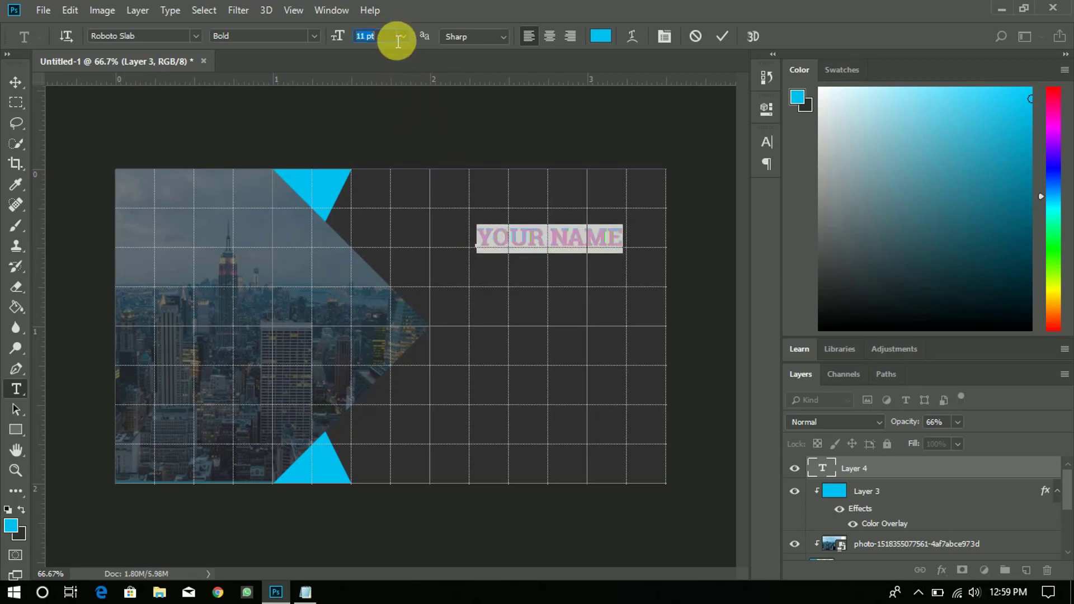
{"action": "key", "text": "Up"}
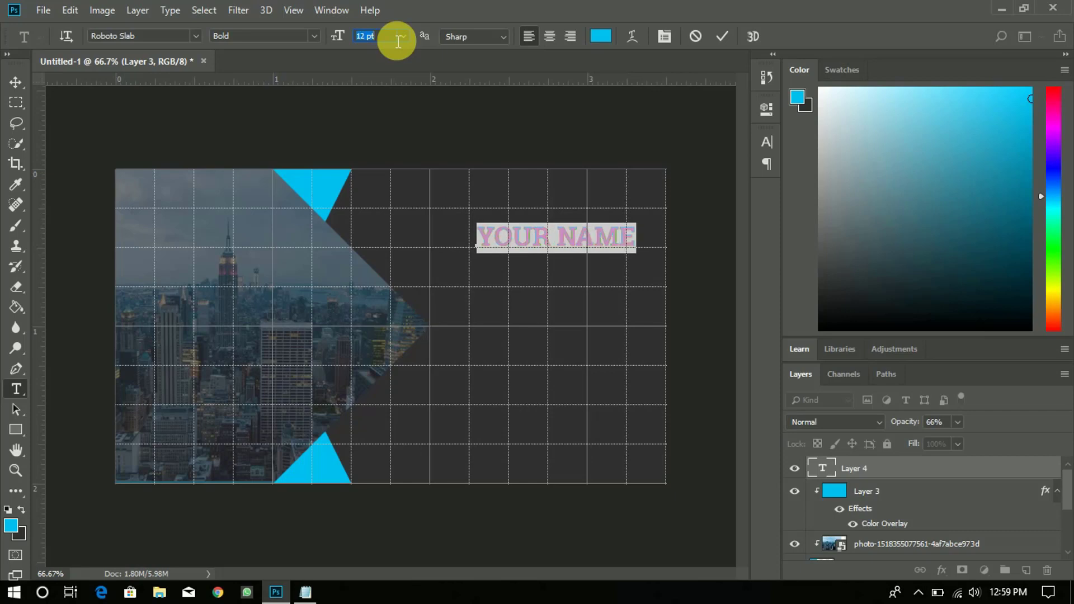
{"action": "key", "text": "Return"}
Set the word YOUR in the YOUR NAME text to the Regular weight and commit the text.
{"action": "key", "text": "Left"}
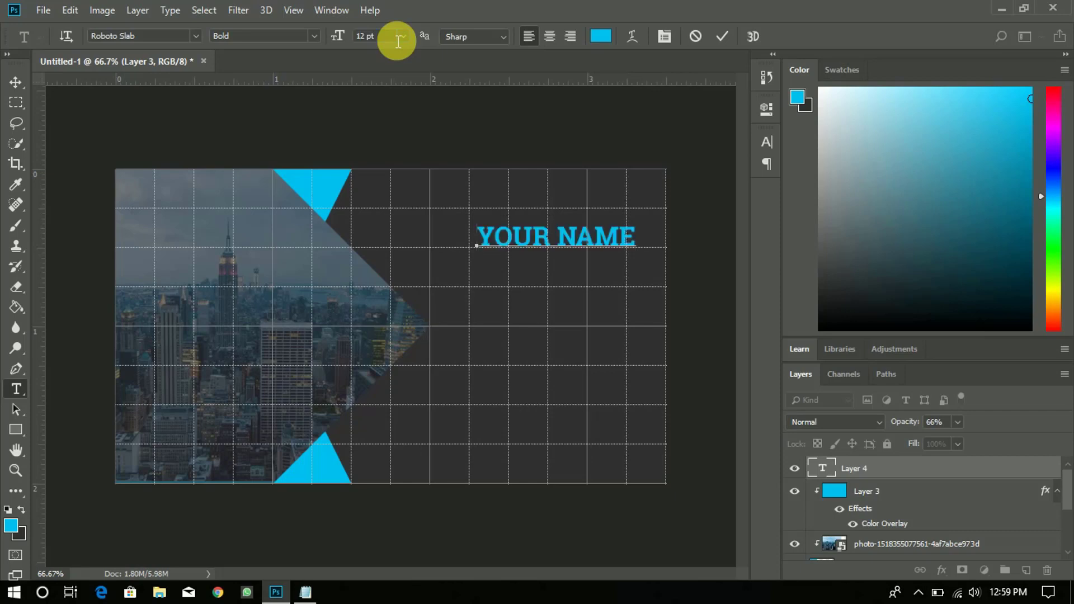
{"action": "key", "text": "shift+Right"}
{"action": "key", "text": "shift+Right"}
{"action": "key", "text": "shift+Right"}
{"action": "key", "text": "shift+Right"}
{"action": "key", "text": "shift+Right"}
{"action": "key", "text": "shift+Left"}
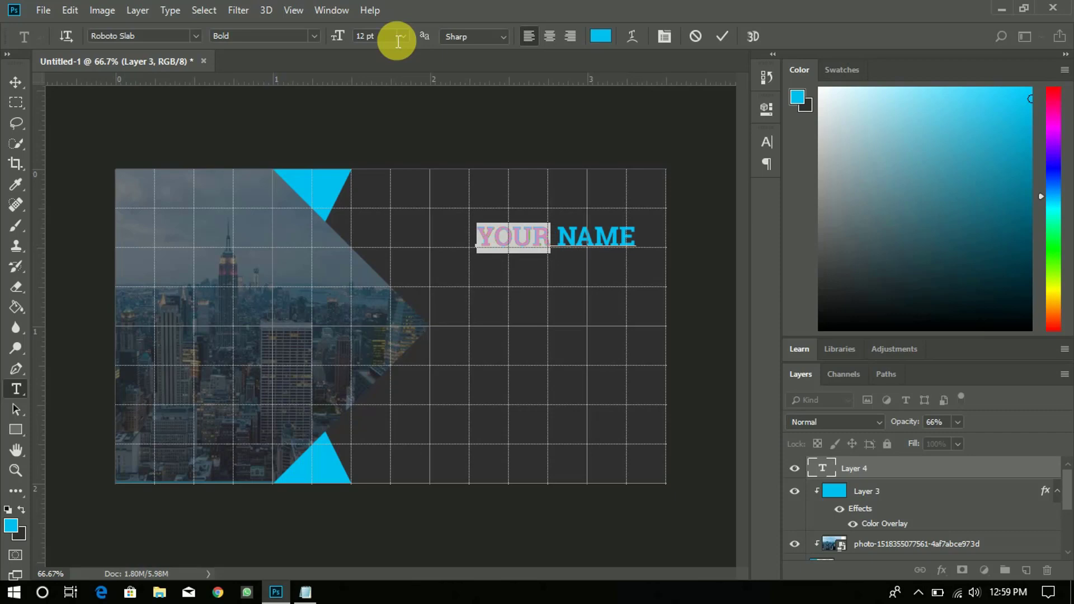
{"action": "left_click", "coordinate": [312, 36]}
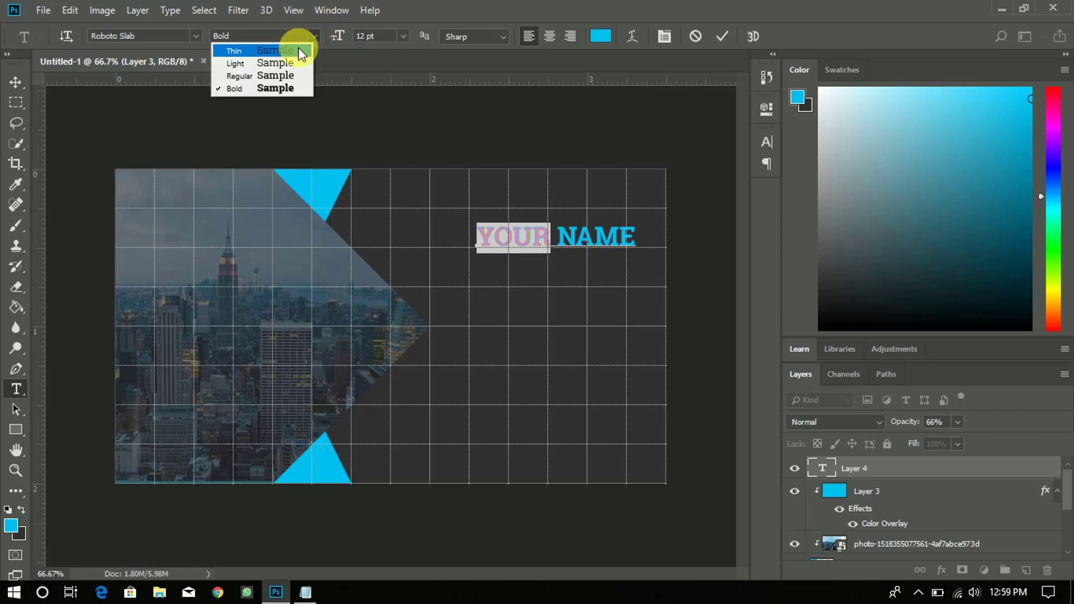
{"action": "left_click", "coordinate": [281, 75]}
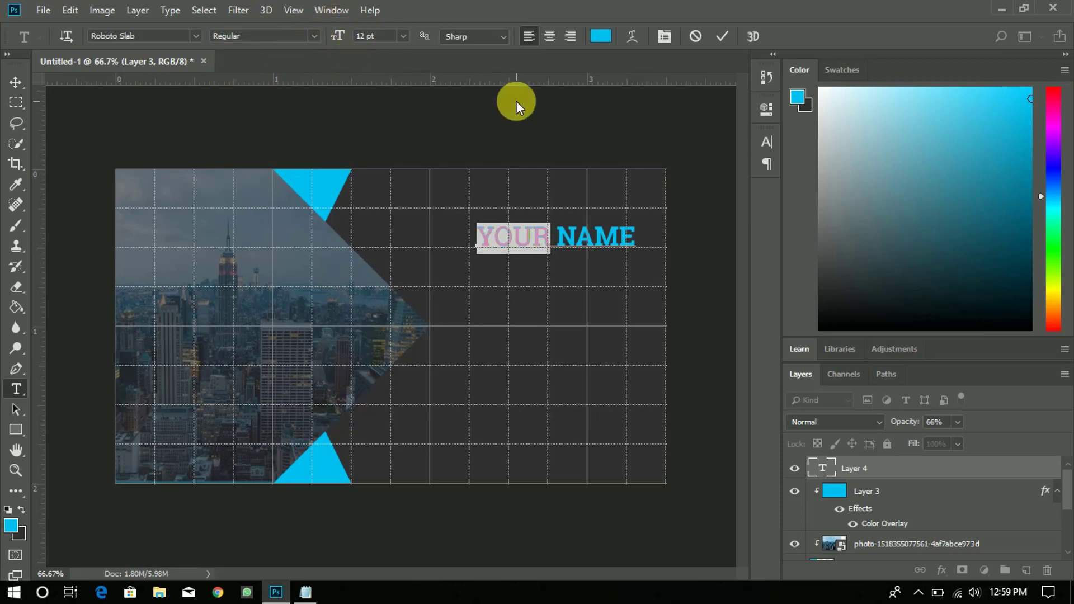
{"action": "left_click", "coordinate": [723, 37]}
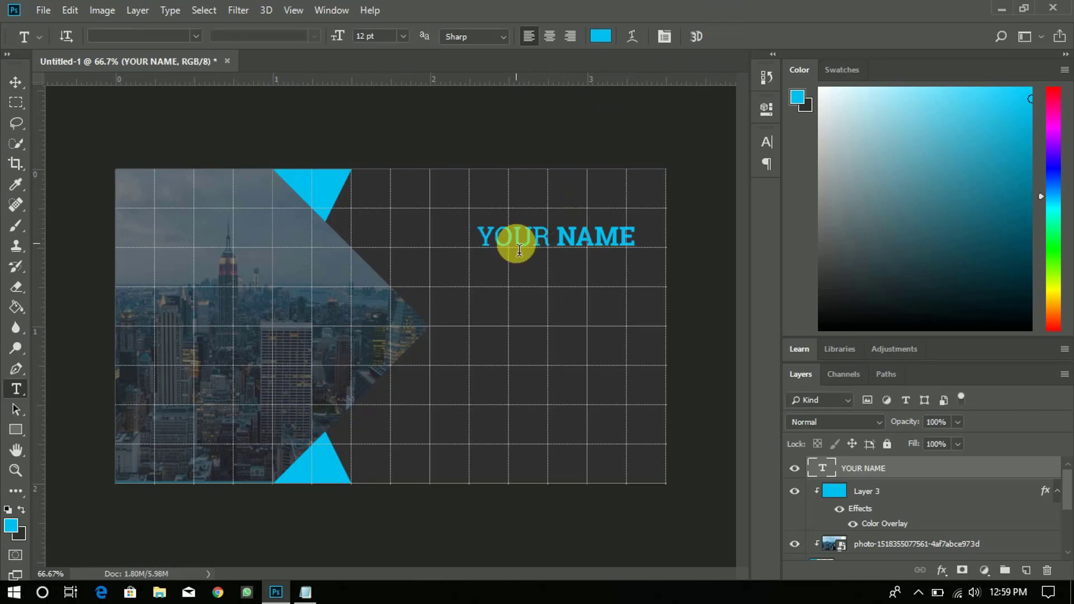
Add a 6 pt text line reading GRAPHIC DESIGNER just below the name.
{"action": "left_click", "coordinate": [487, 259]}
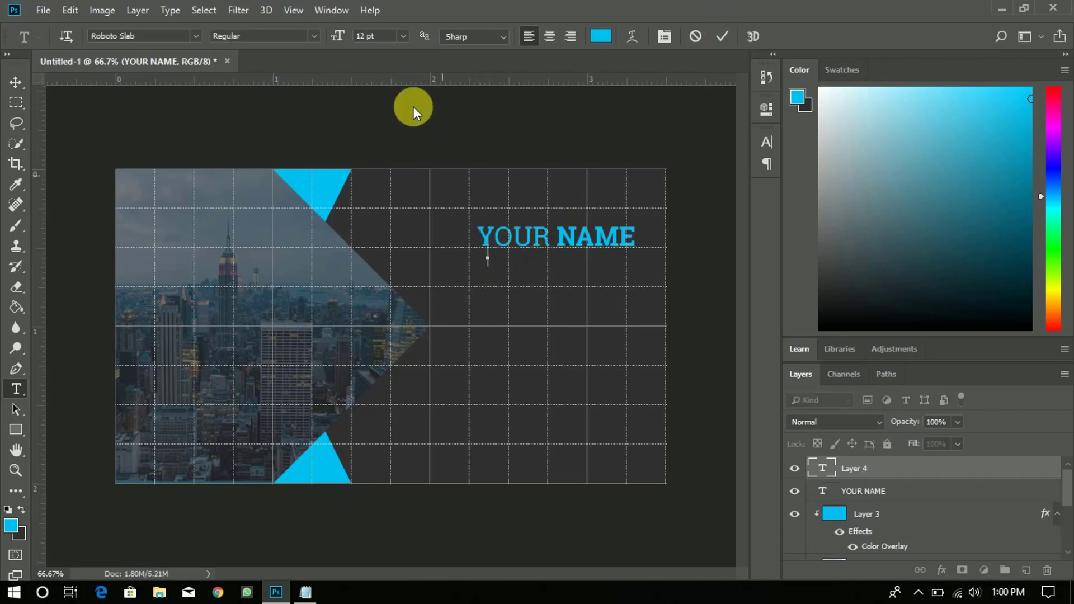
{"action": "left_click", "coordinate": [387, 38]}
{"action": "key", "text": "Down"}
{"action": "key", "text": "Down"}
{"action": "key", "text": "Down"}
{"action": "key", "text": "Down"}
{"action": "key", "text": "Down"}
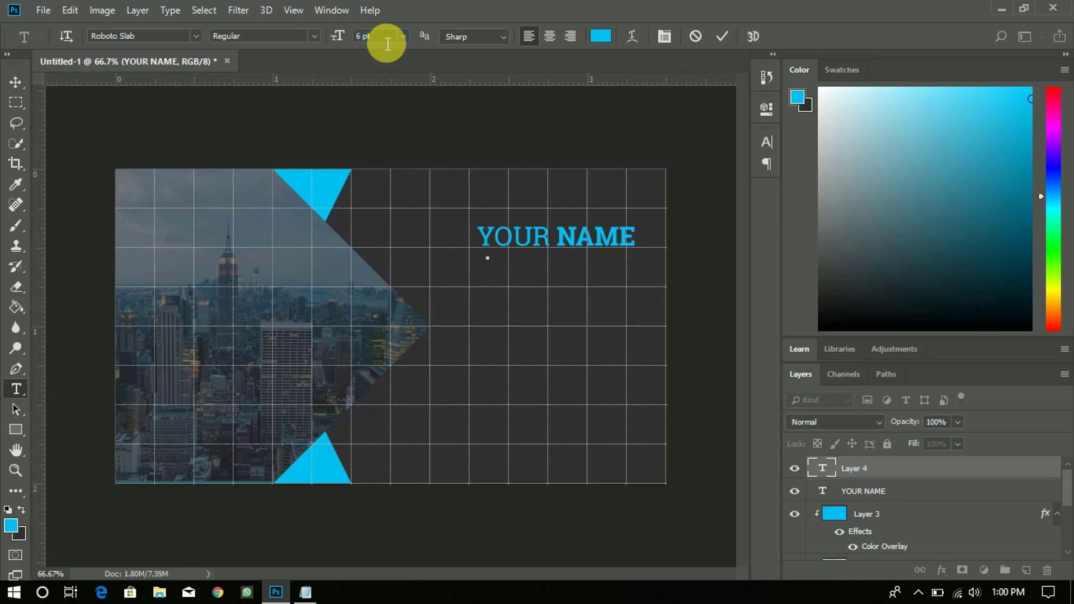
{"action": "type", "text": "GRAPHIC DESIGNER"}
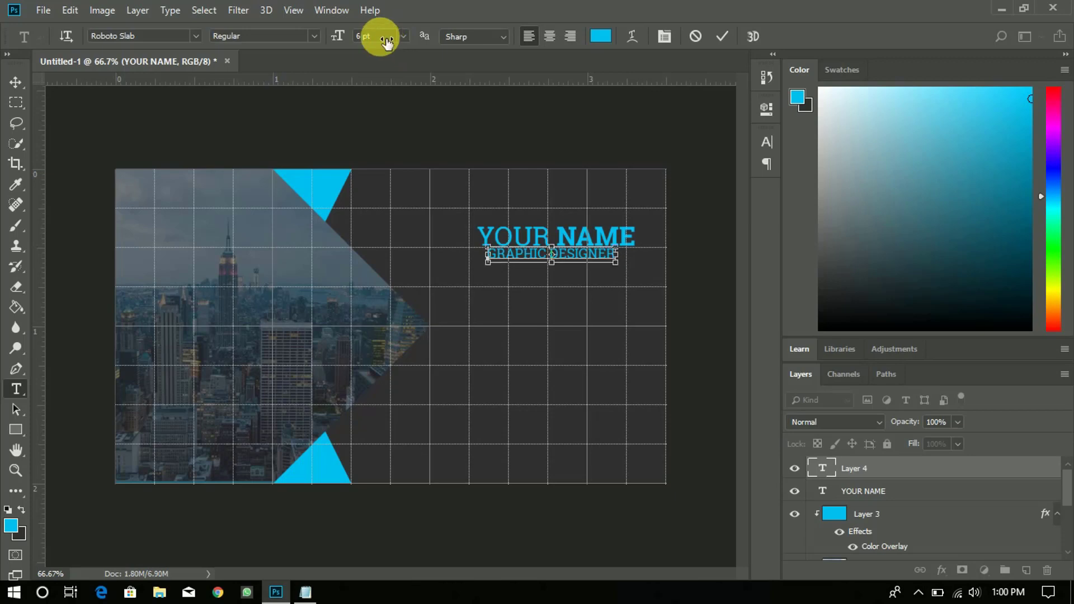
Reduce the whole GRAPHIC DESIGNER line to 5 pt and commit the text.
{"action": "key", "text": "ctrl+a"}
{"action": "left_click", "coordinate": [381, 40]}
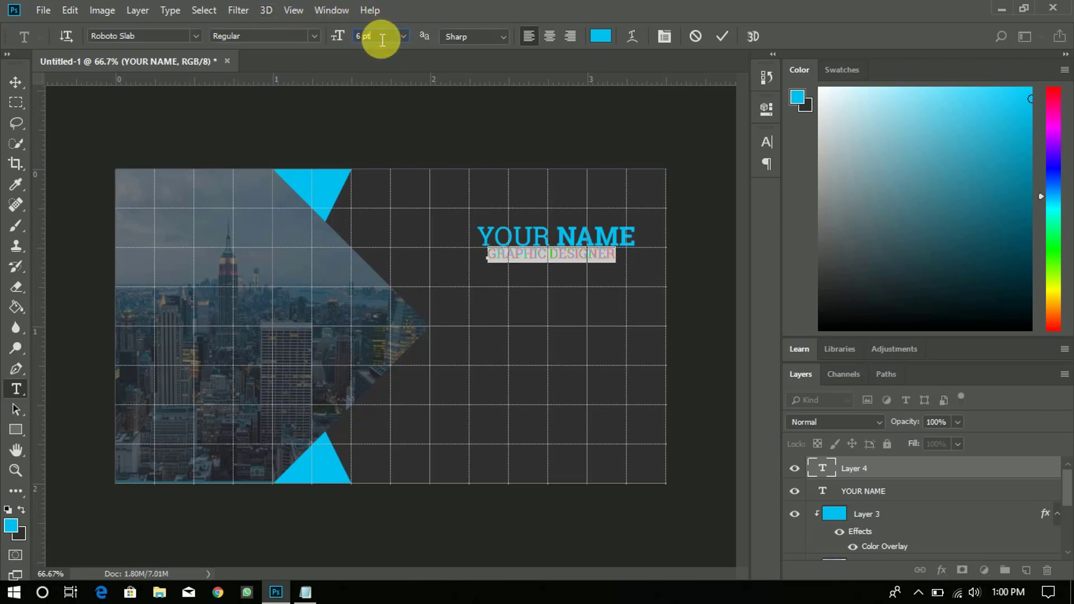
{"action": "scroll", "coordinate": [381, 39], "scroll_direction": "down", "scroll_amount": 1}
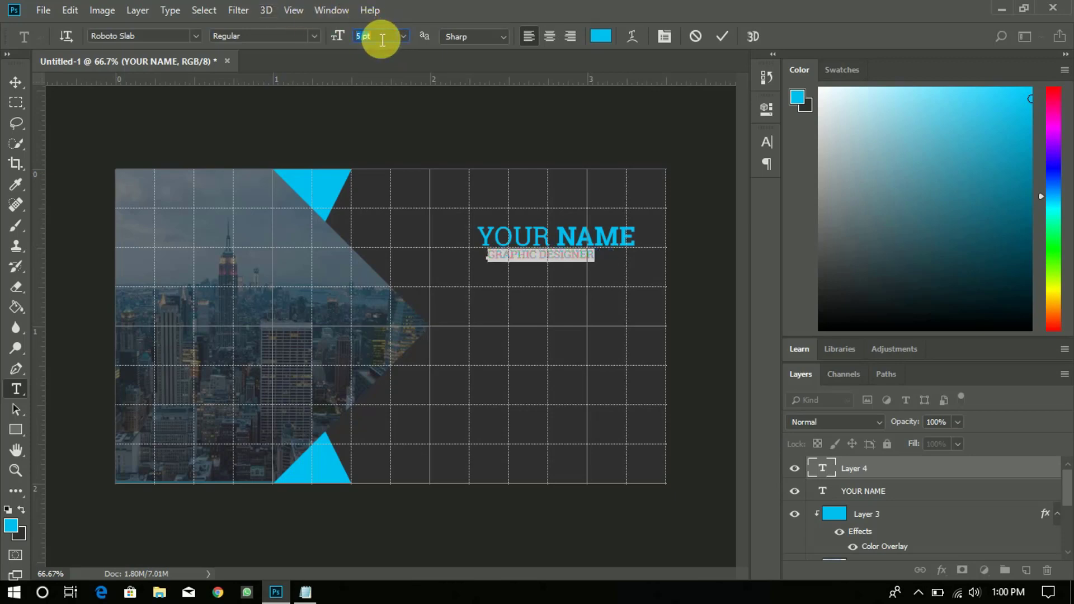
{"action": "left_click", "coordinate": [722, 38]}
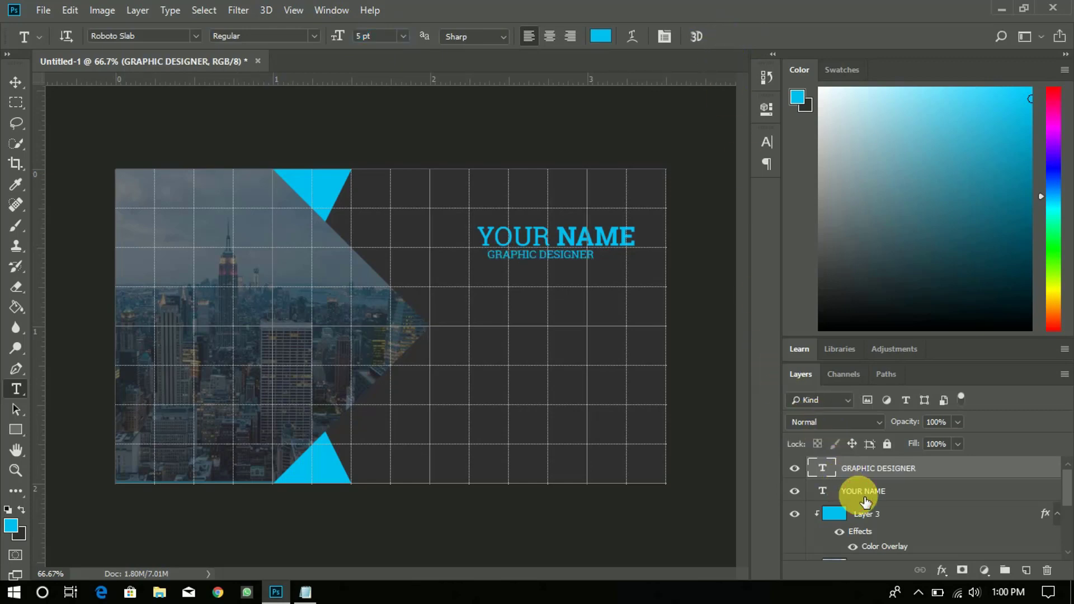
Align the left edges of the GRAPHIC DESIGNER and YOUR NAME text layers.
{"action": "left_click", "coordinate": [848, 490], "text": "shift"}
{"action": "left_click", "coordinate": [15, 82]}
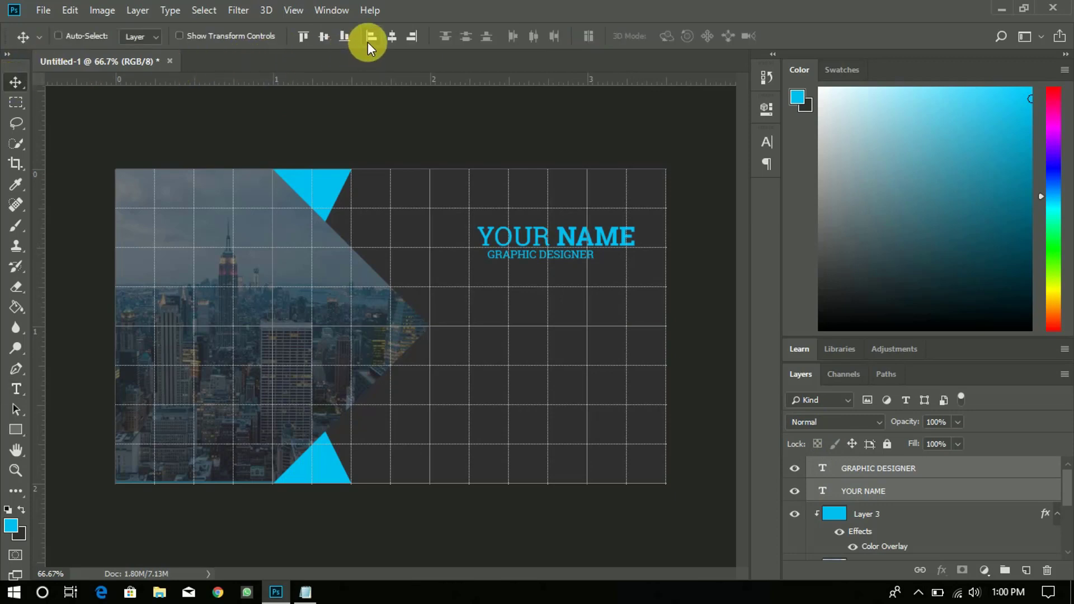
{"action": "left_click", "coordinate": [370, 37]}
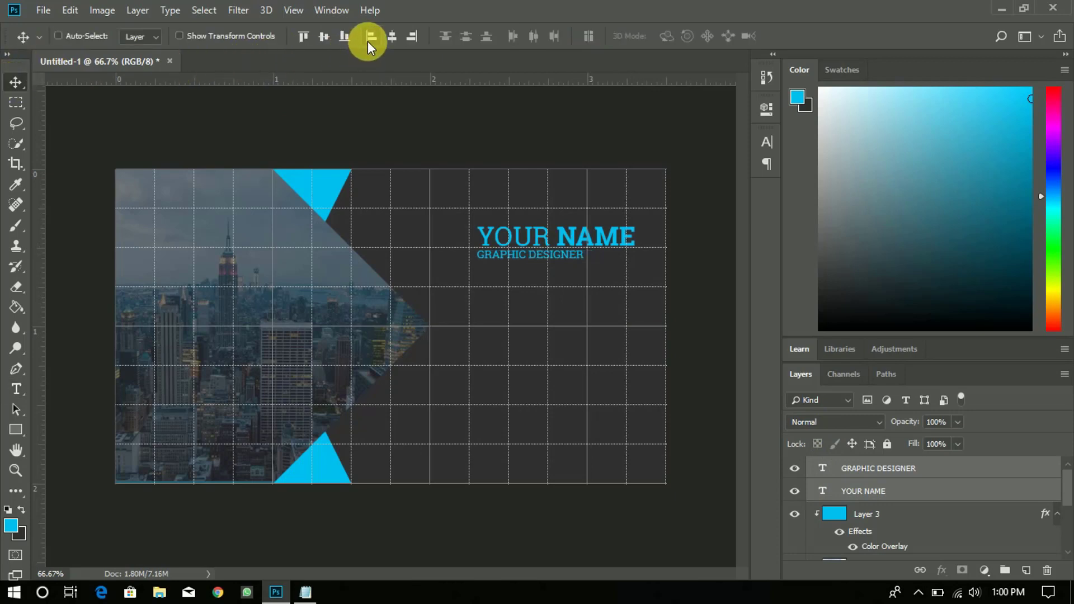
Place the phone icon from the desktop above the GRAPHIC DESIGNER layer, positioned below the job title at X 707.50 px, Y 342.50 px.
{"action": "left_click", "coordinate": [888, 472]}
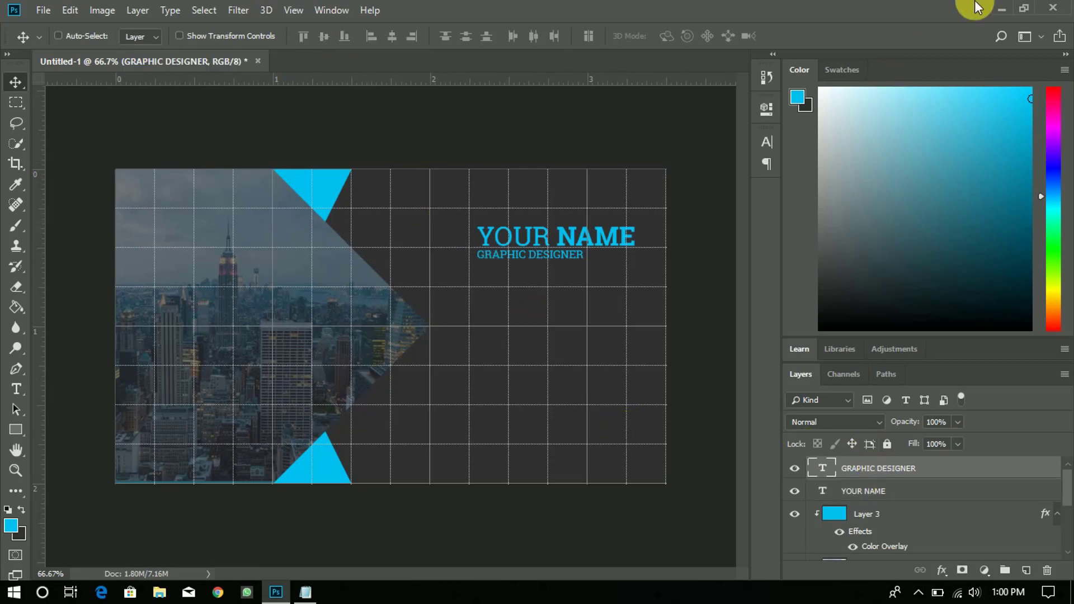
{"action": "left_click", "coordinate": [1001, 4]}
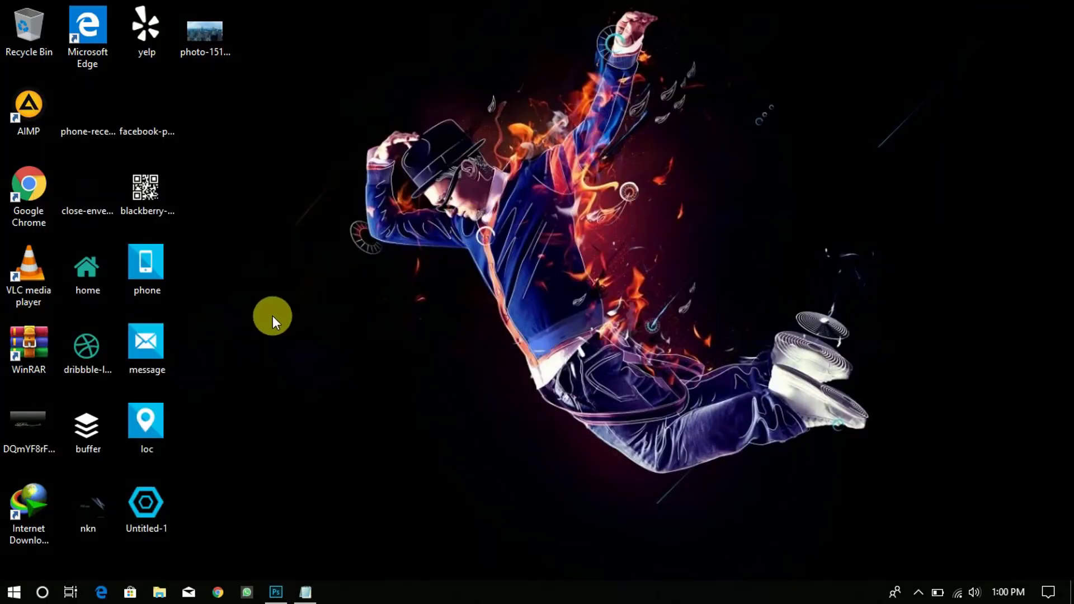
{"action": "left_click_drag", "start_coordinate": [157, 260], "coordinate": [387, 434]}
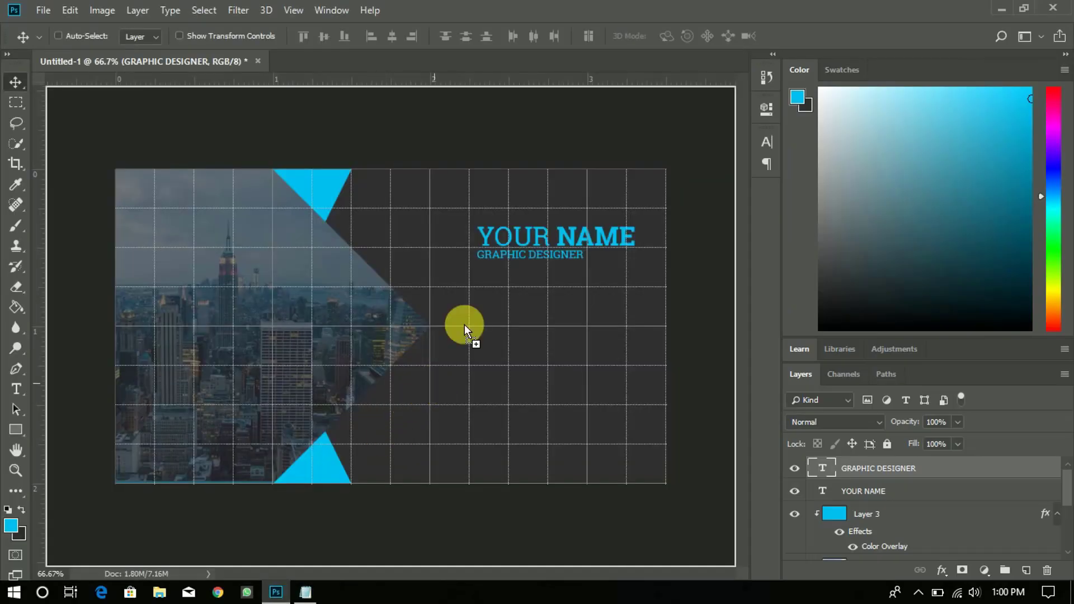
{"action": "left_click_drag", "start_coordinate": [476, 331], "coordinate": [478, 361]}
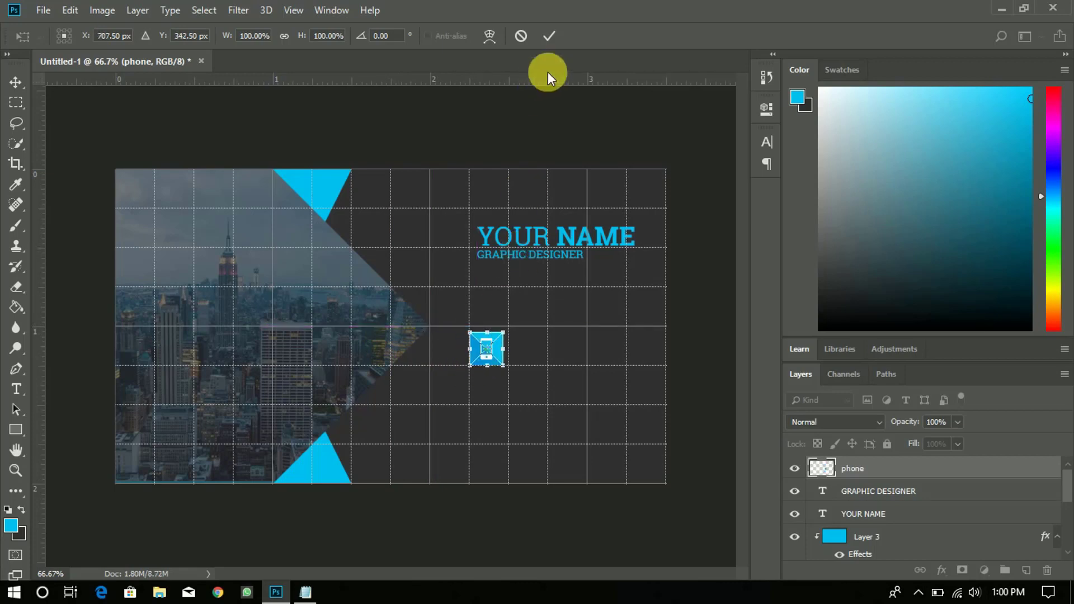
{"action": "left_click", "coordinate": [546, 31]}
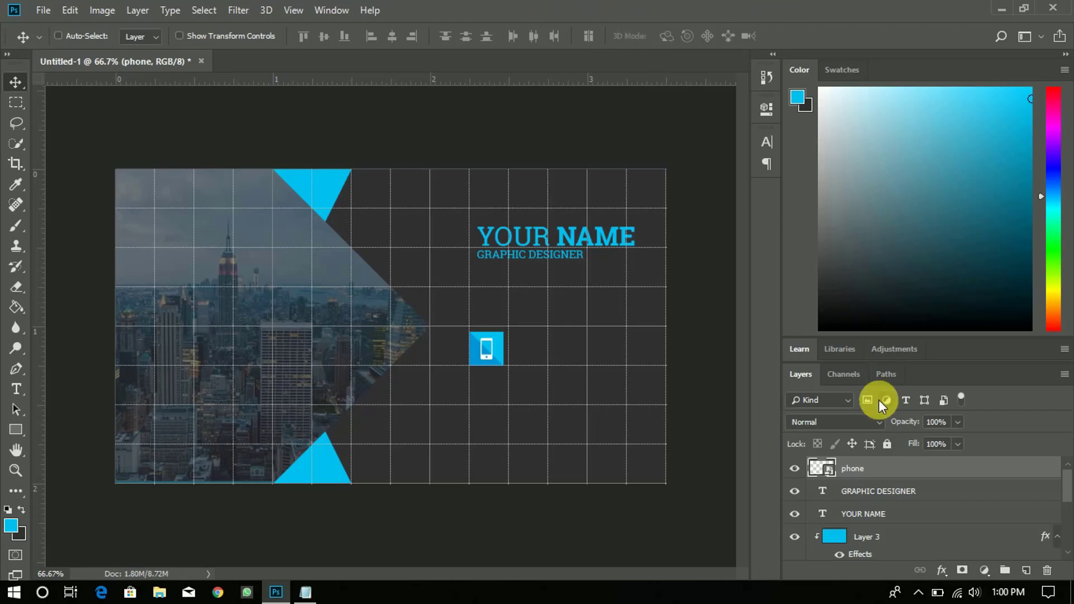
Place the message icon from the desktop directly below the phone icon at X 707.50 px, Y 417.50 px.
{"action": "left_click", "coordinate": [1000, 9]}
{"action": "left_click_drag", "start_coordinate": [146, 339], "coordinate": [491, 388]}
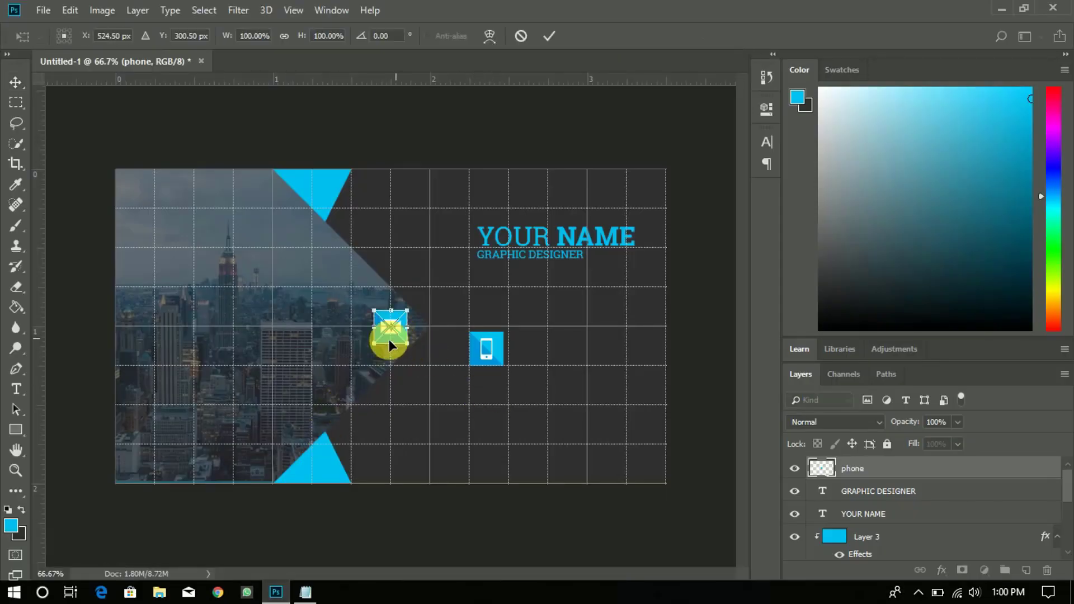
{"action": "left_click_drag", "start_coordinate": [395, 337], "coordinate": [385, 336]}
{"action": "key", "text": "ctrl+z"}
{"action": "left_click_drag", "start_coordinate": [384, 333], "coordinate": [482, 402]}
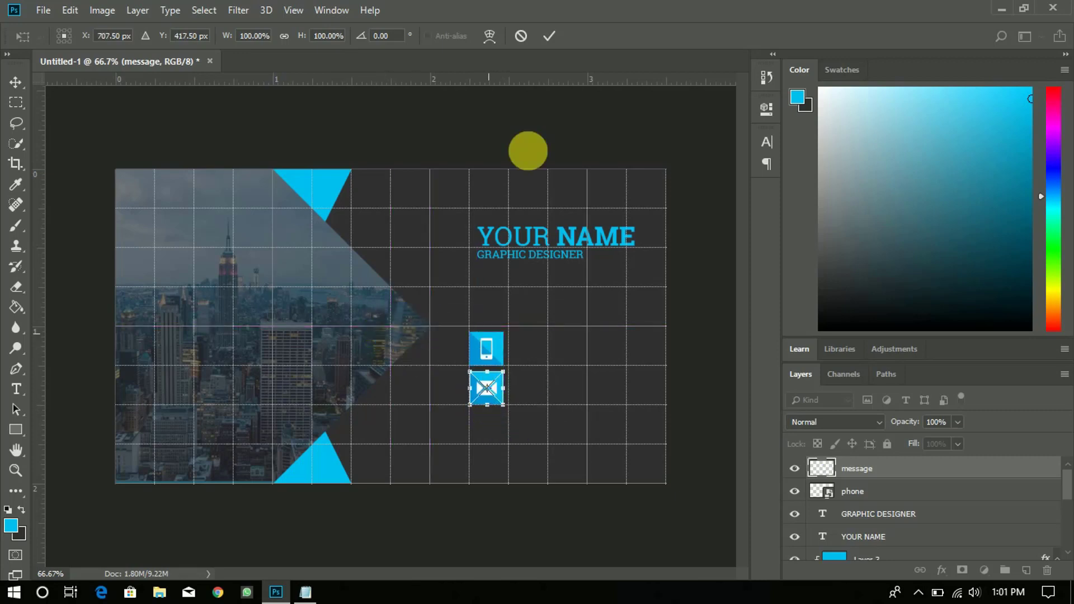
{"action": "left_click", "coordinate": [548, 34]}
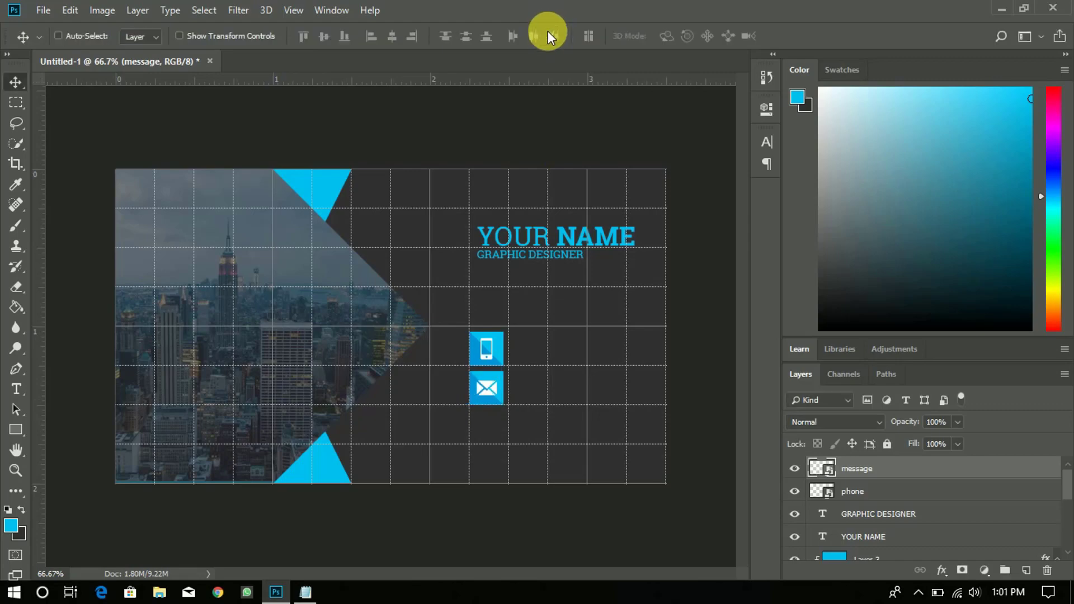
Place the loc icon from the desktop directly below the message icon at X 707.50 px, Y 492.50 px.
{"action": "left_click", "coordinate": [1004, 8]}
{"action": "left_click", "coordinate": [162, 416]}
{"action": "left_click_drag", "start_coordinate": [153, 421], "coordinate": [449, 451]}
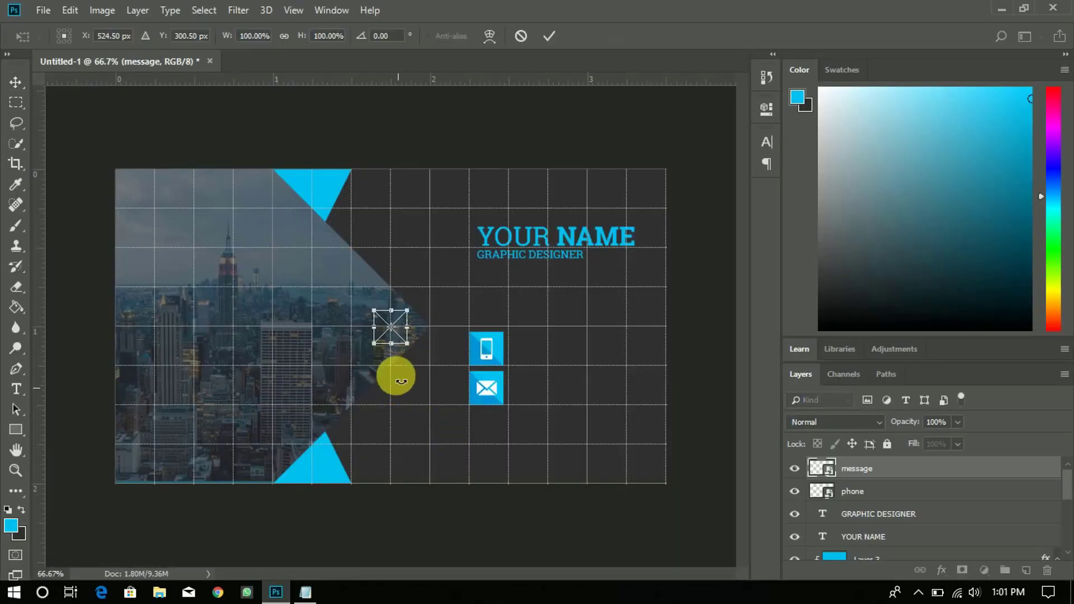
{"action": "left_click_drag", "start_coordinate": [382, 338], "coordinate": [475, 441]}
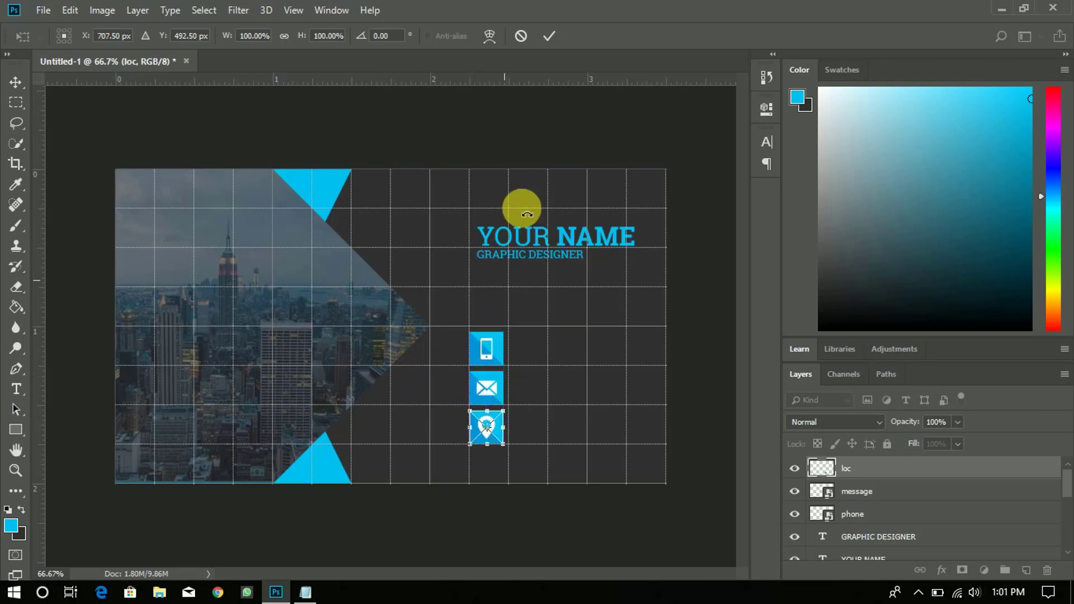
{"action": "left_click", "coordinate": [550, 37]}
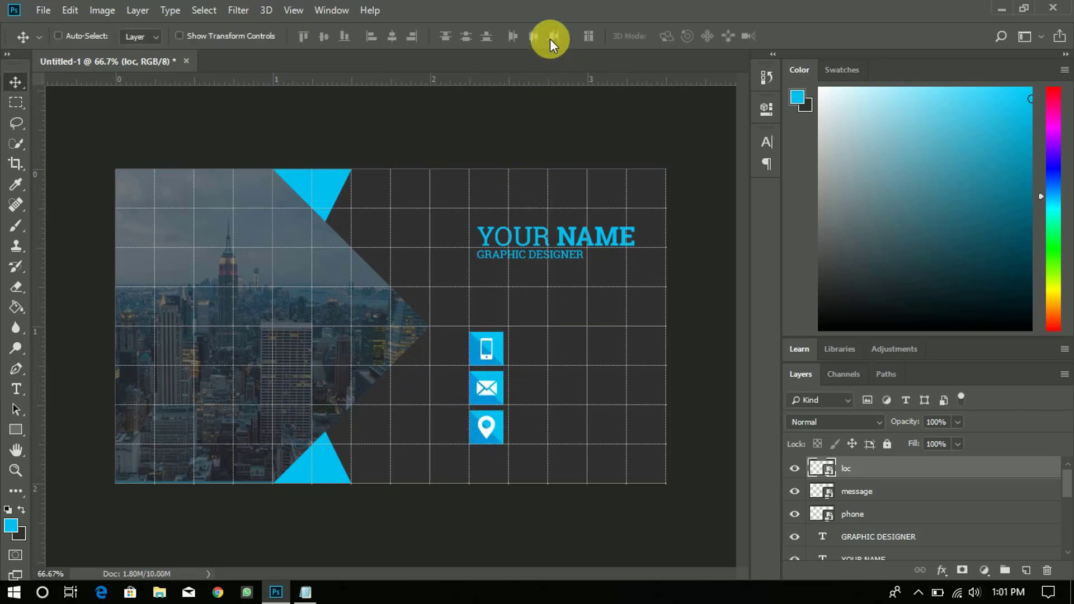
Add a text line with the phone number beside the phone icon and set its font size to 7 pt.
{"action": "left_click", "coordinate": [15, 388]}
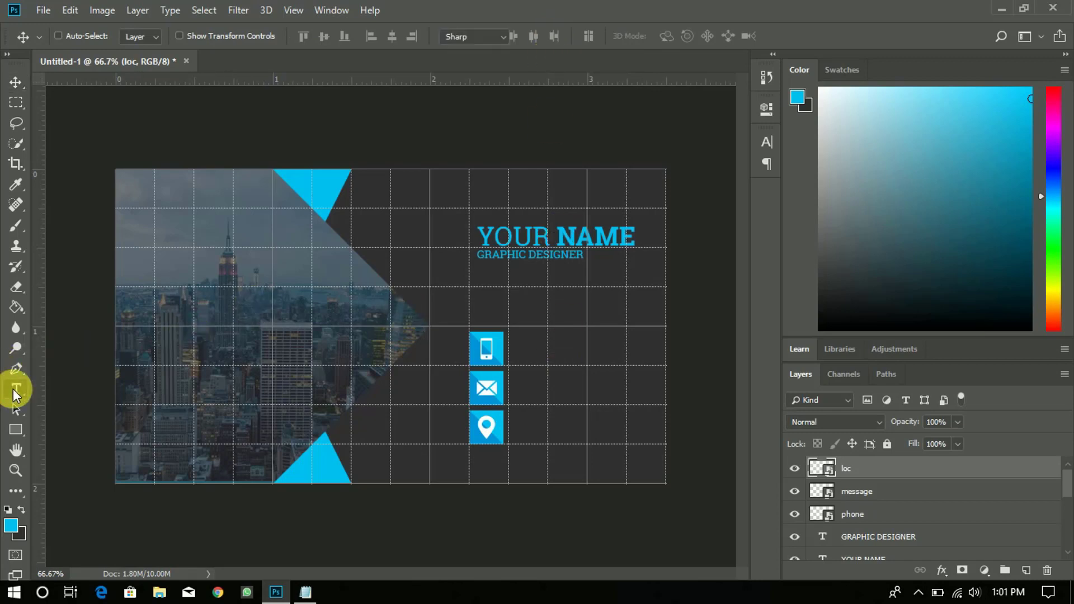
{"action": "left_click", "coordinate": [514, 343]}
{"action": "type", "text": "000 333 123 4"}
{"action": "key", "text": "ctrl+a"}
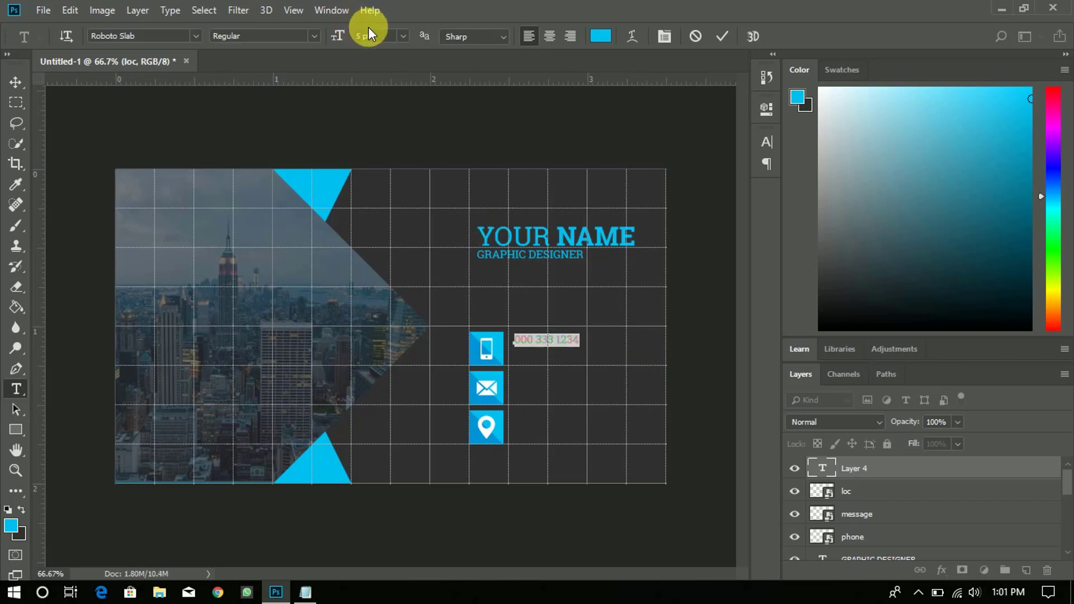
{"action": "double_click", "coordinate": [382, 38]}
{"action": "key", "text": "Up"}
{"action": "key", "text": "Up"}
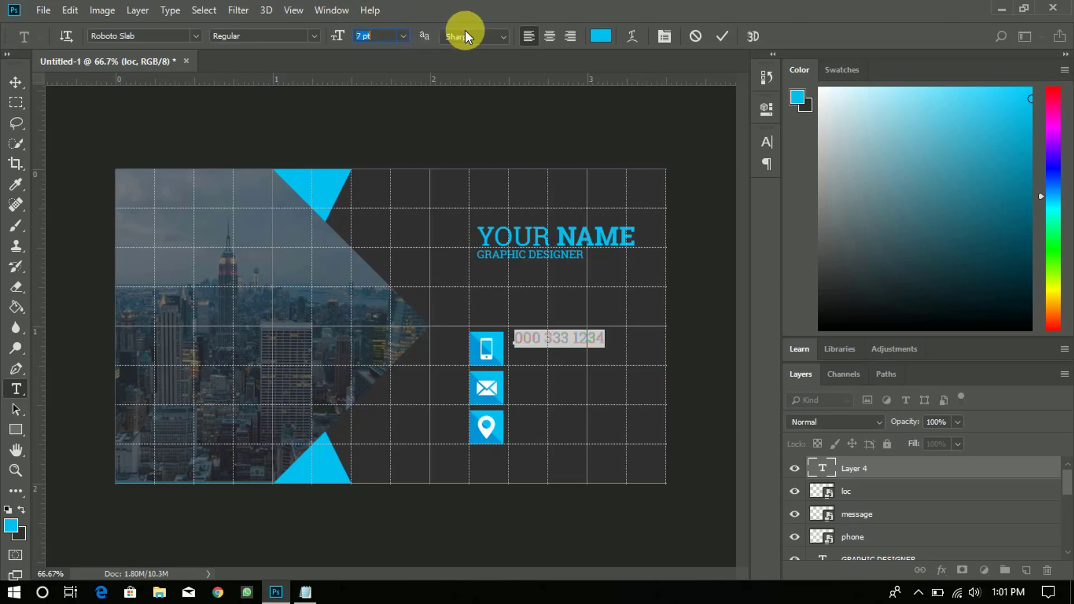
{"action": "left_click", "coordinate": [721, 37]}
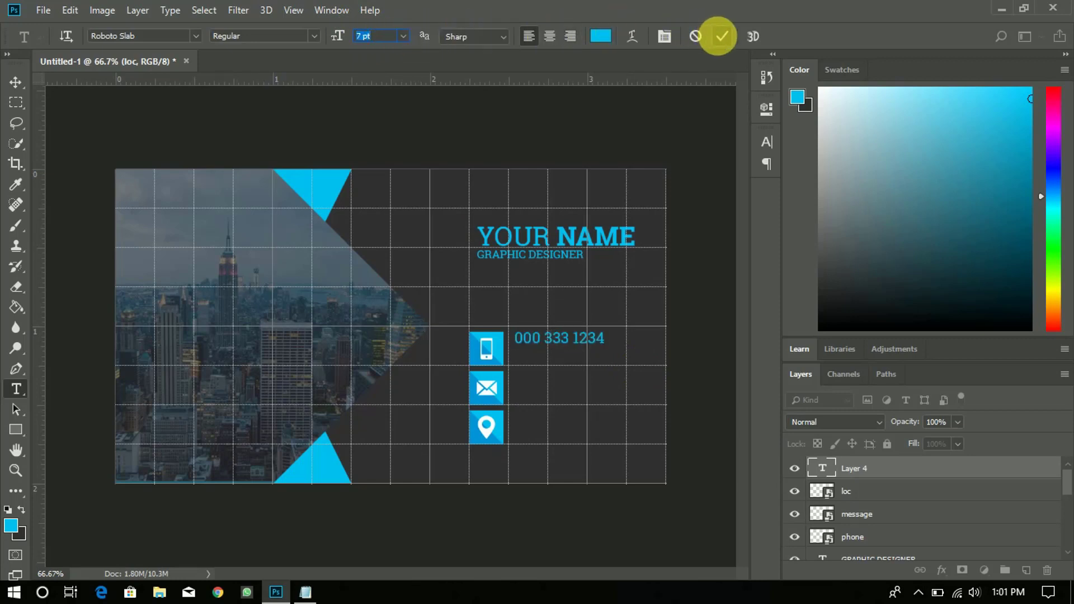
Add a second line with a phone number to the phone text and commit it.
{"action": "double_click", "coordinate": [826, 475]}
{"action": "key", "text": "Right"}
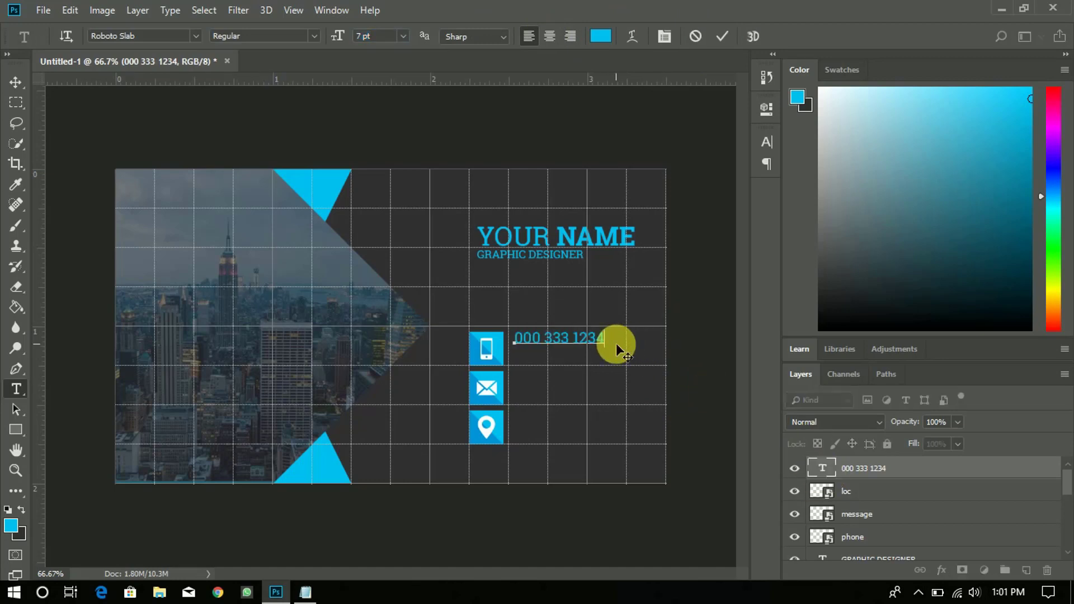
{"action": "key", "text": "Return"}
{"action": "type", "text": "000 333 1234"}
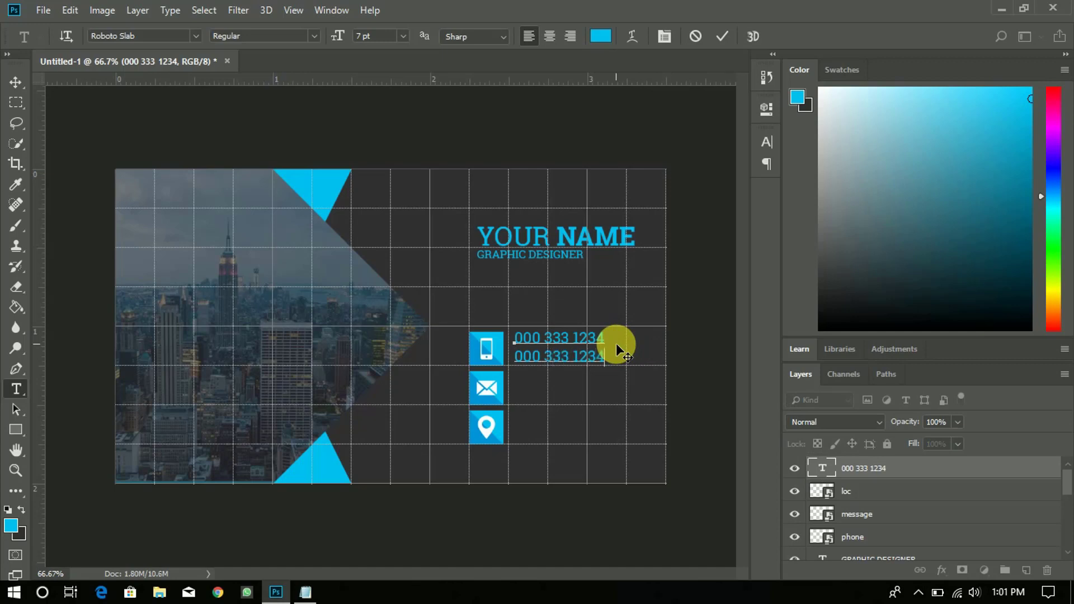
{"action": "left_click", "coordinate": [729, 36]}
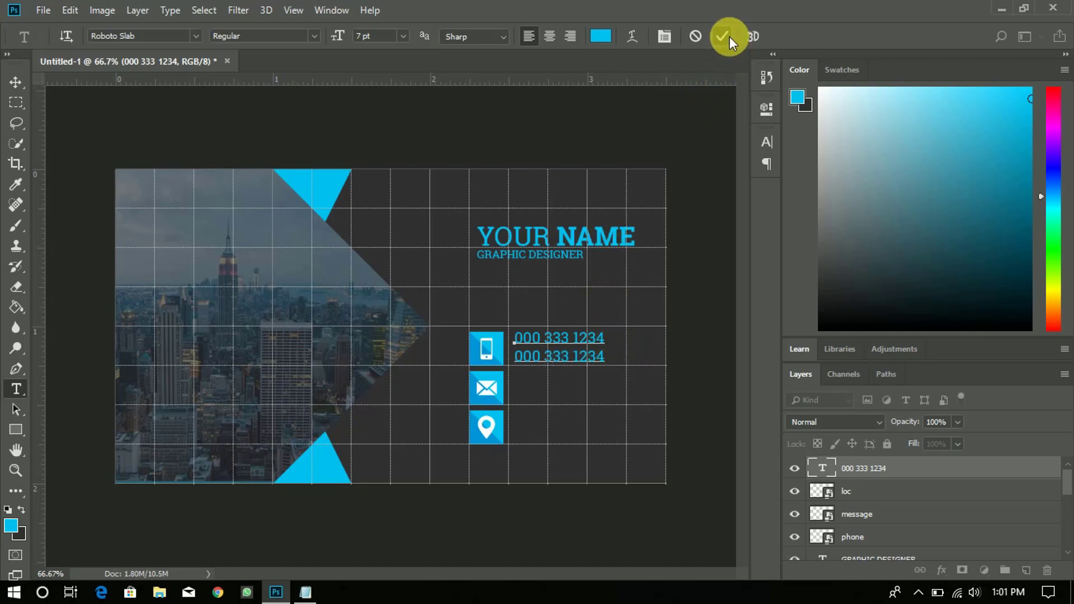
{"action": "left_click", "coordinate": [526, 400]}
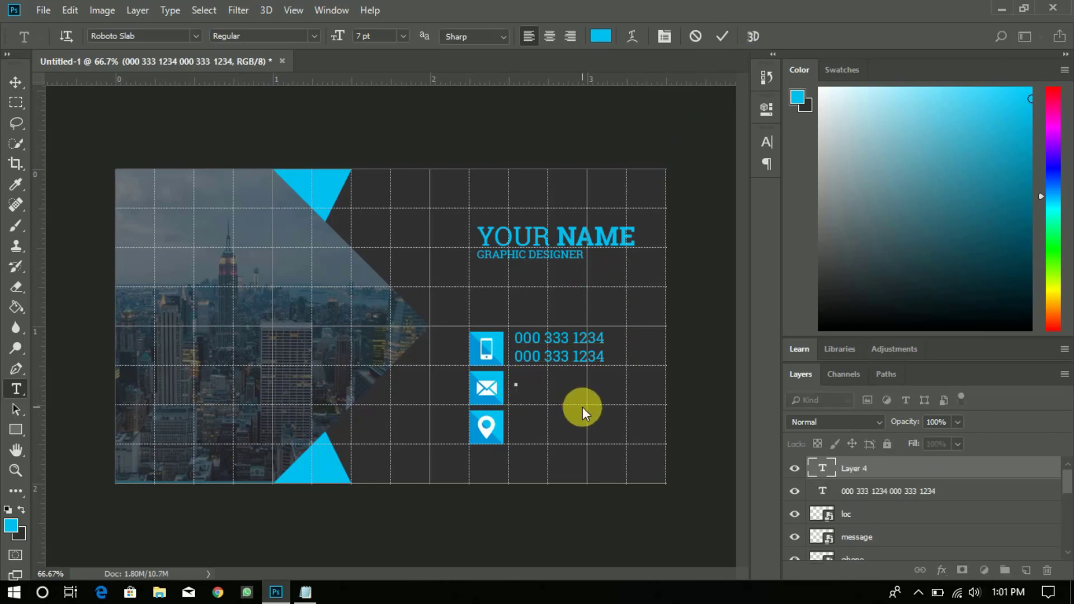
{"action": "type", "text": "YOURMAIL"}
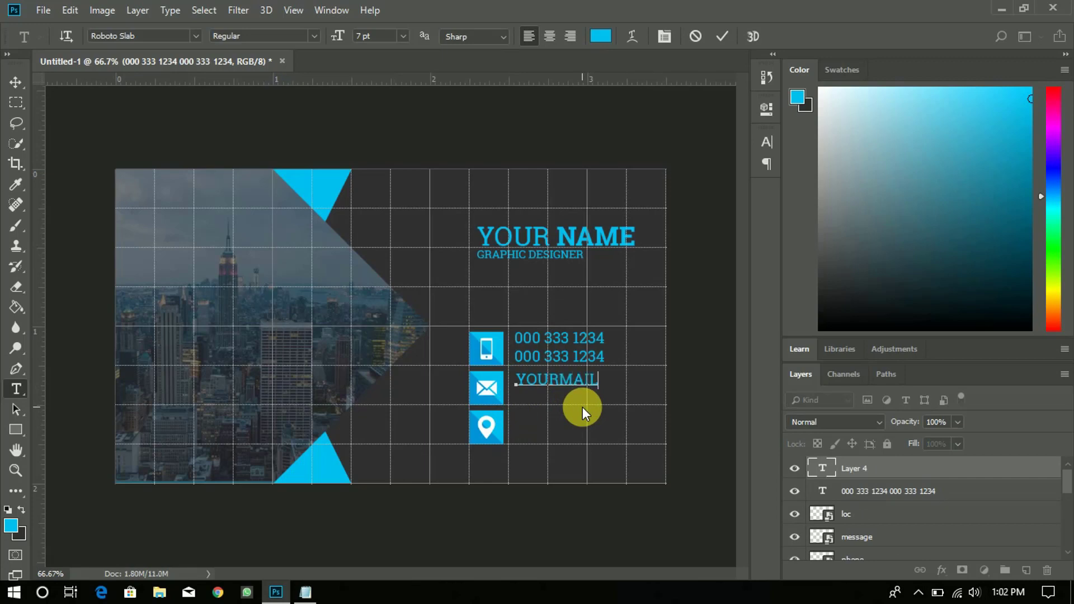
{"action": "type", "text": "@GMAIL.COM"}
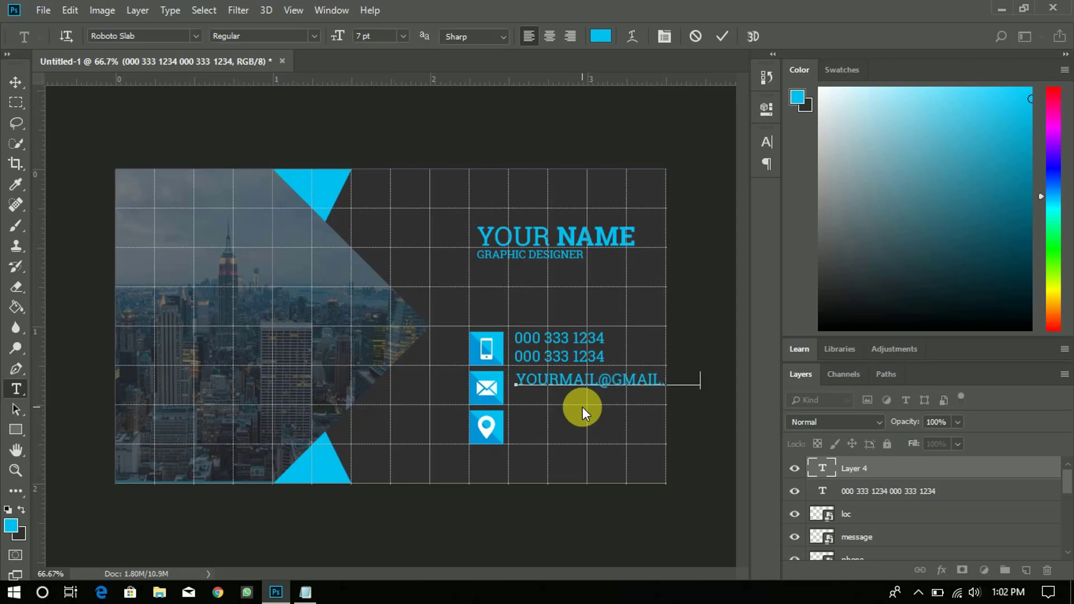
{"action": "key", "text": "Return"}
{"action": "type", "text": "WWW.YOUR"}
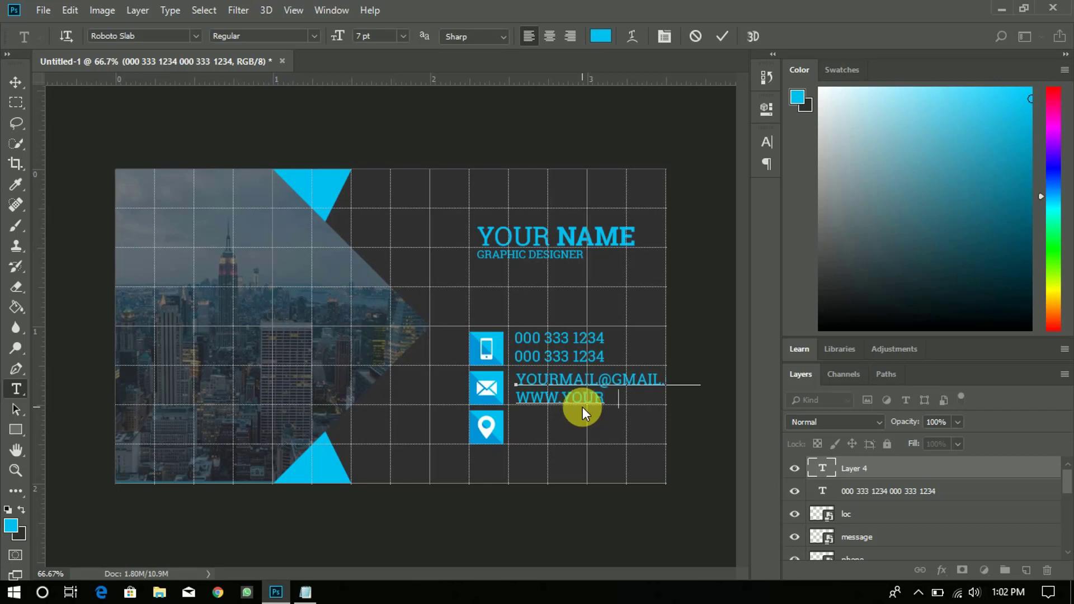
{"action": "type", "text": "WEB. COM"}
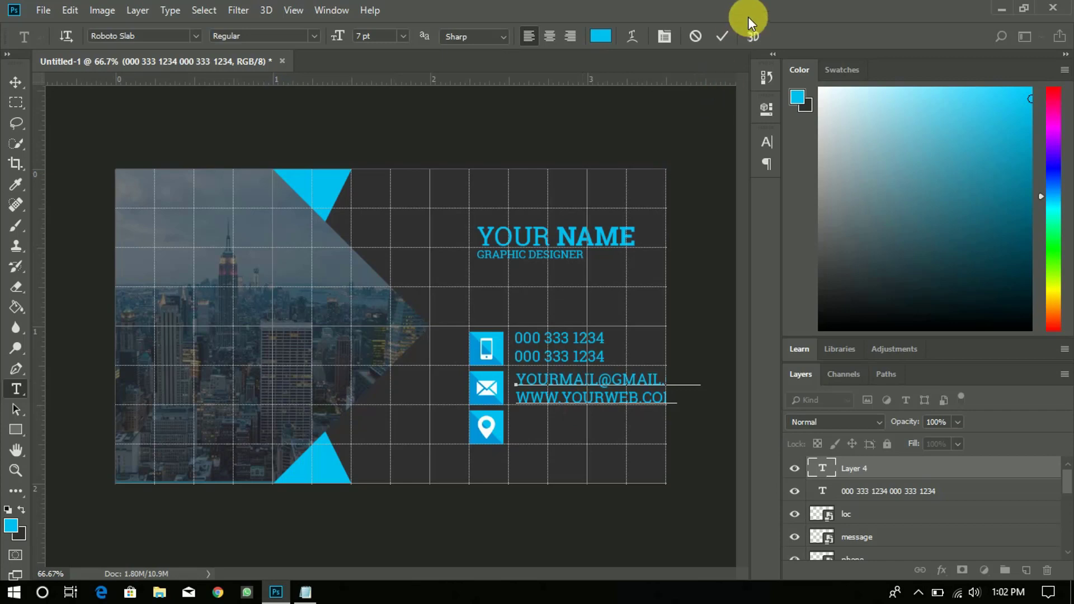
Set the font size of the whole e-mail and website text to 6 pt and commit it.
{"action": "key", "text": "ctrl+a"}
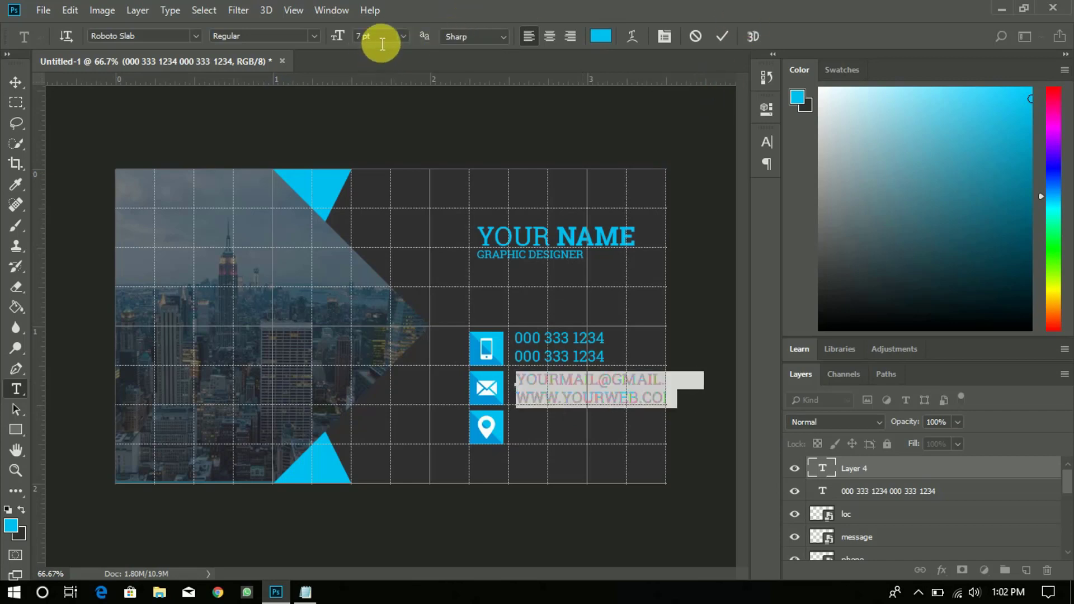
{"action": "key", "text": "Down"}
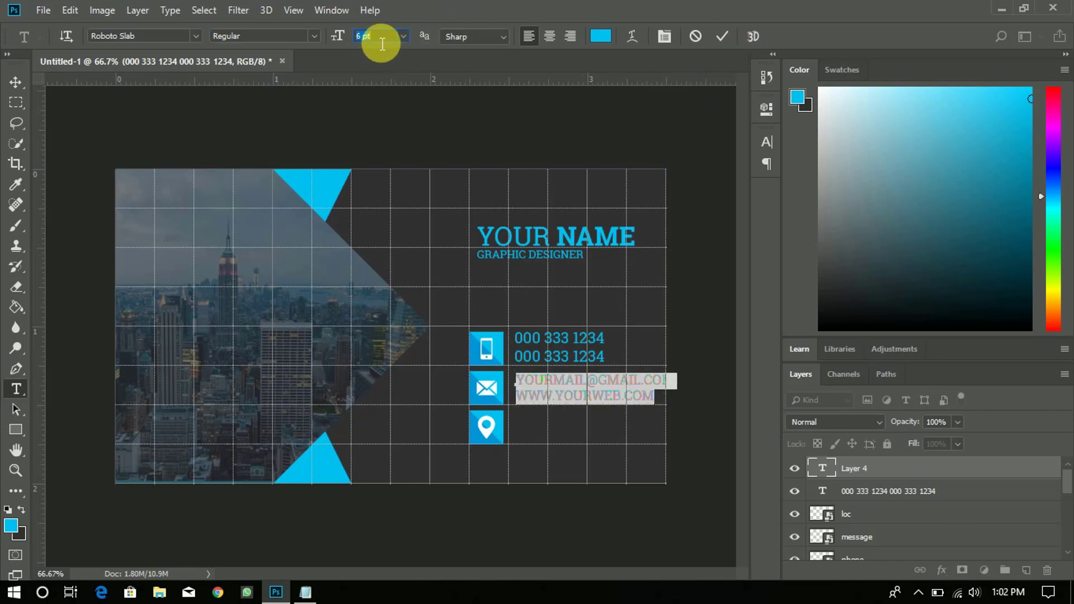
{"action": "key", "text": "Down"}
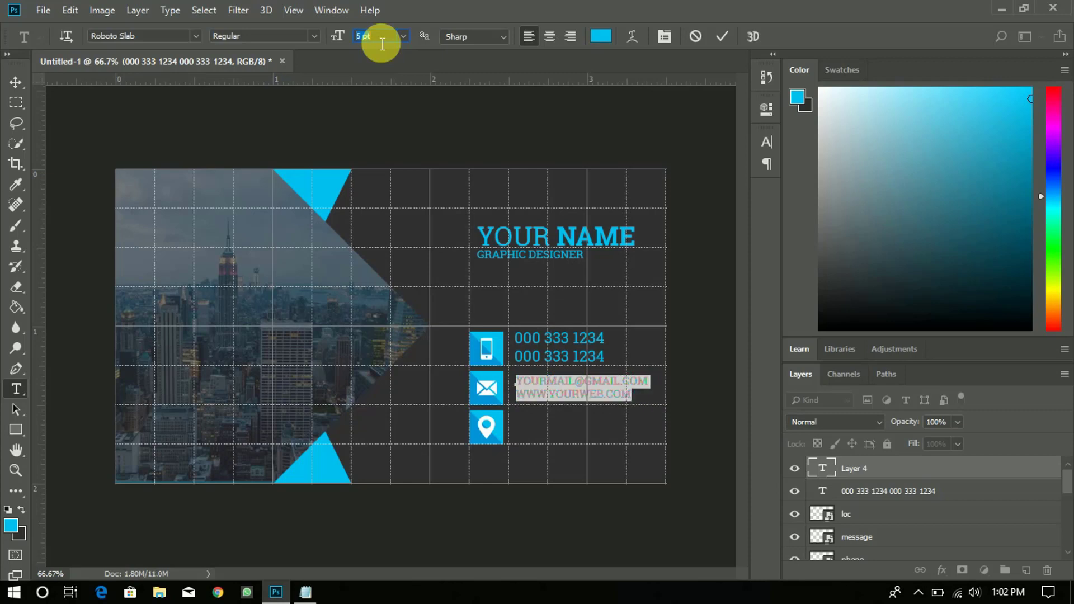
{"action": "key", "text": "Up"}
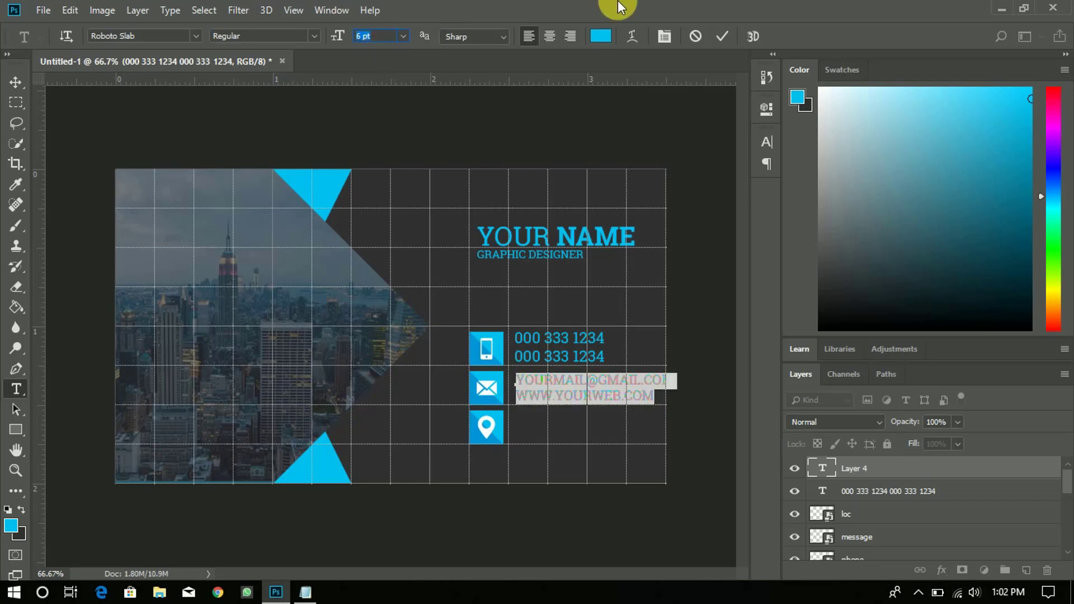
{"action": "left_click", "coordinate": [721, 39]}
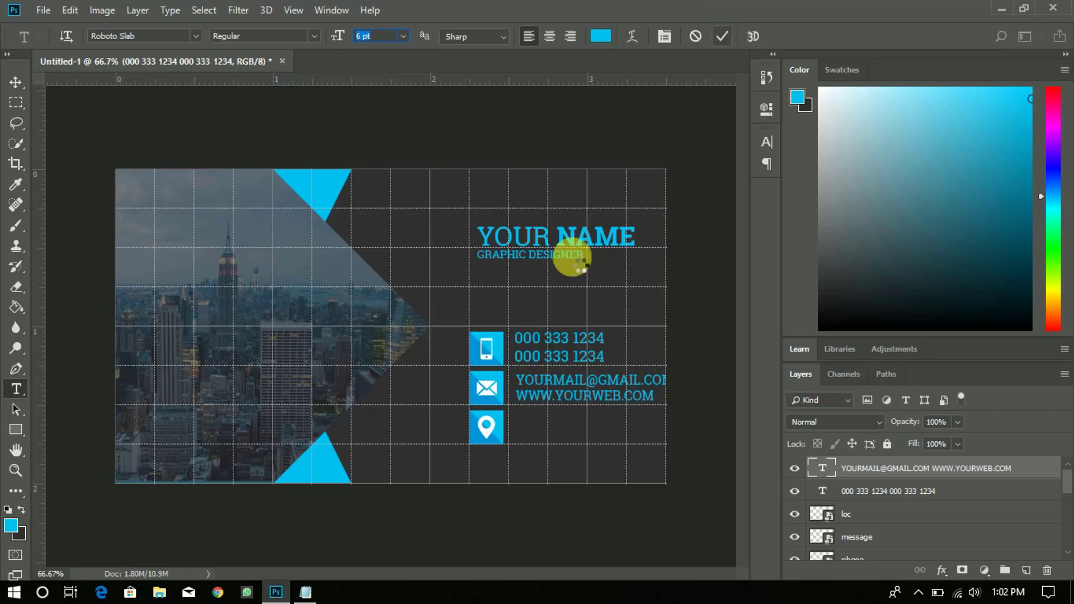
Add a two-line text with the postal address beside the location icon and commit it.
{"action": "left_click", "coordinate": [526, 432]}
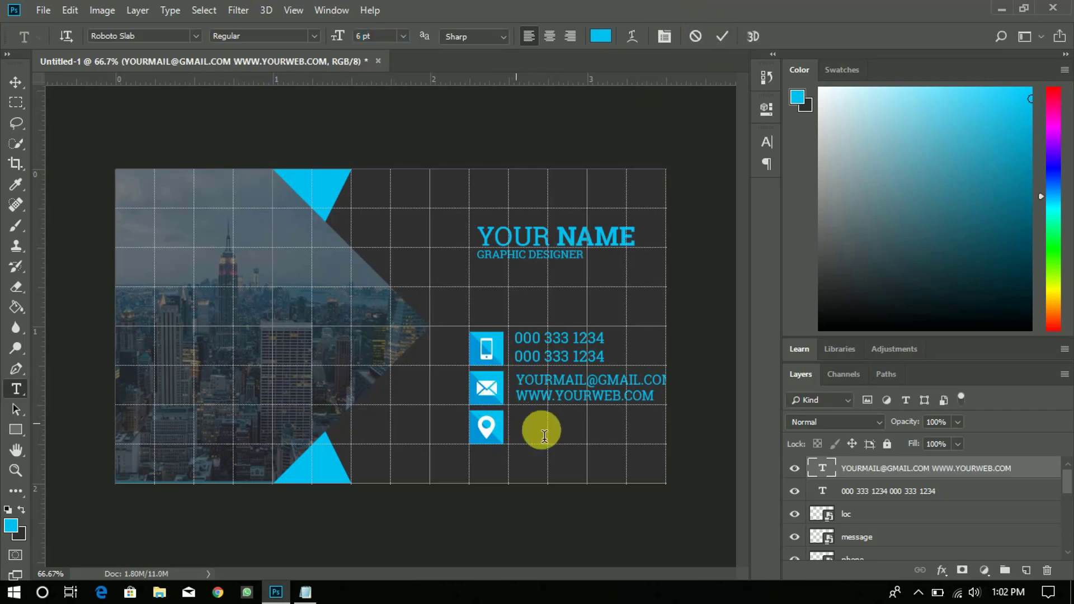
{"action": "type", "text": "ADDRESS"}
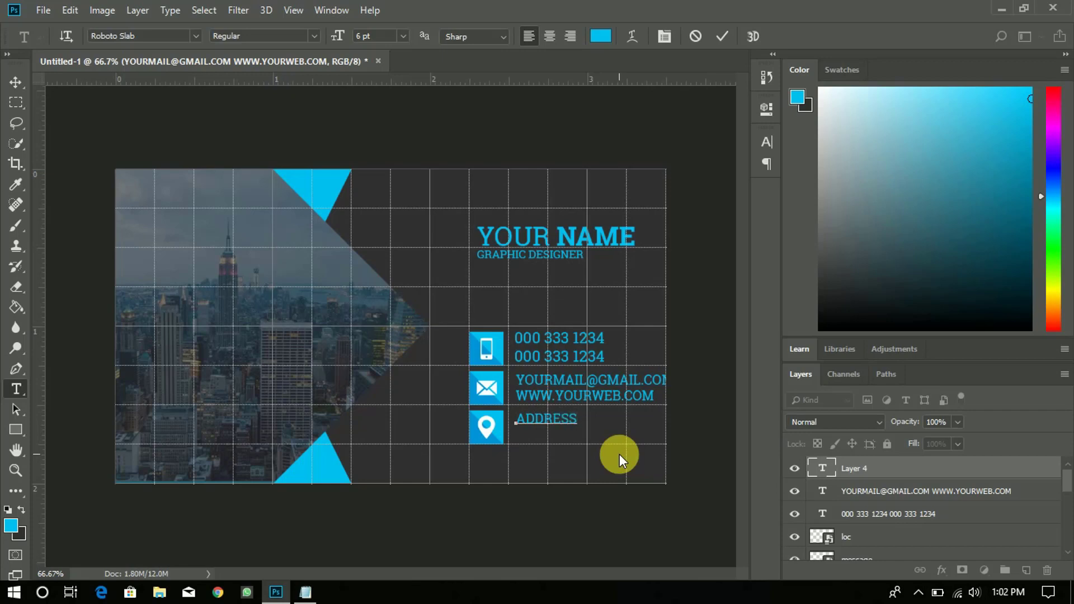
{"action": "type", "text": " 123 STREET"}
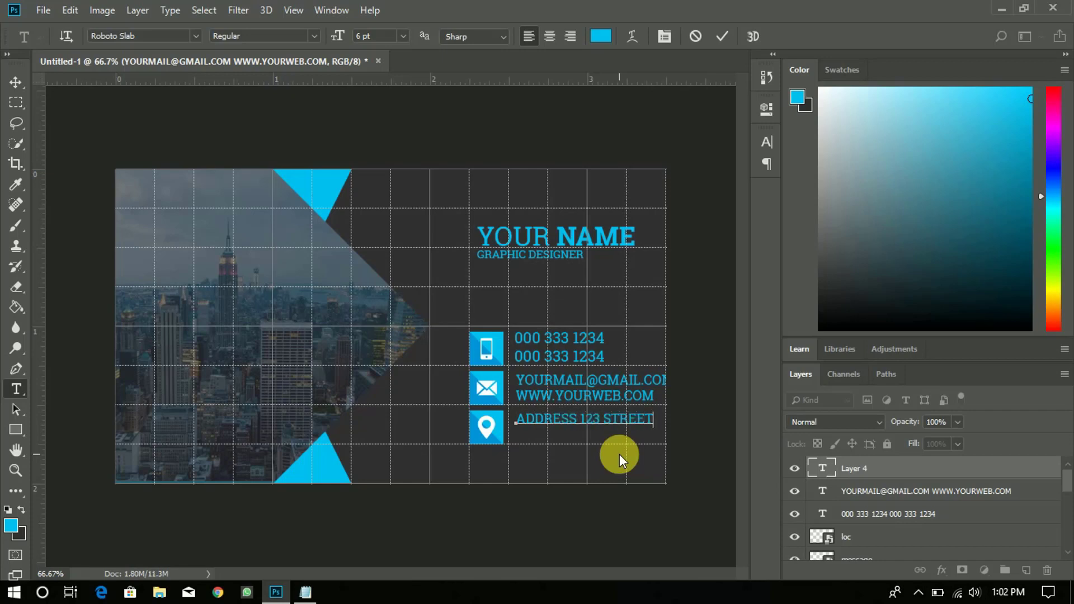
{"action": "key", "text": "Return"}
{"action": "type", "text": "HOMETOWN"}
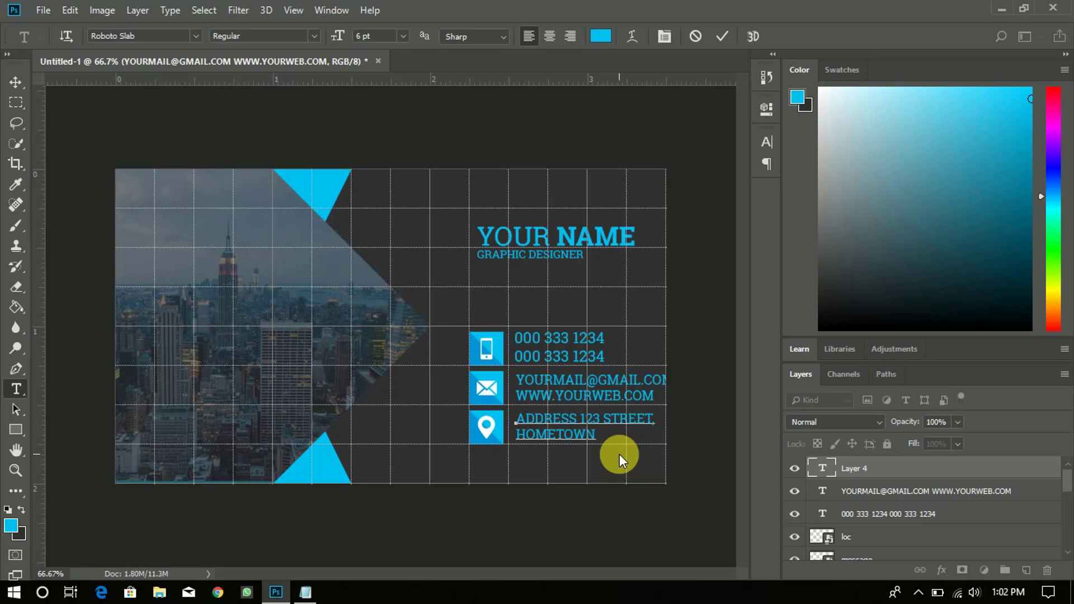
{"action": "left_click", "coordinate": [720, 37]}
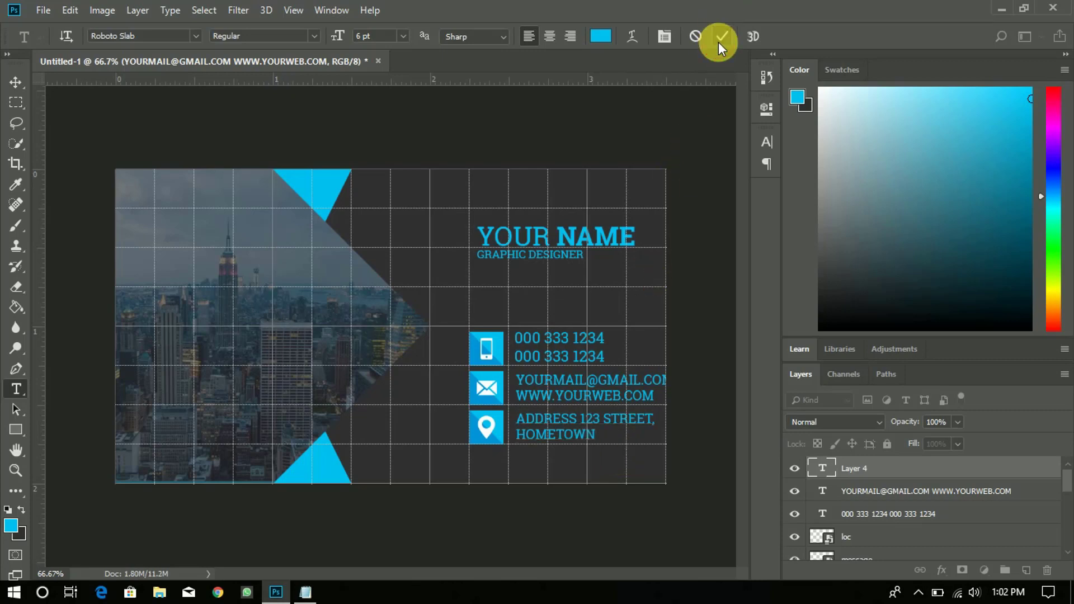
Align the left edges of the address, e-mail/website and phone number text layers.
{"action": "left_click", "coordinate": [876, 496], "text": "shift"}
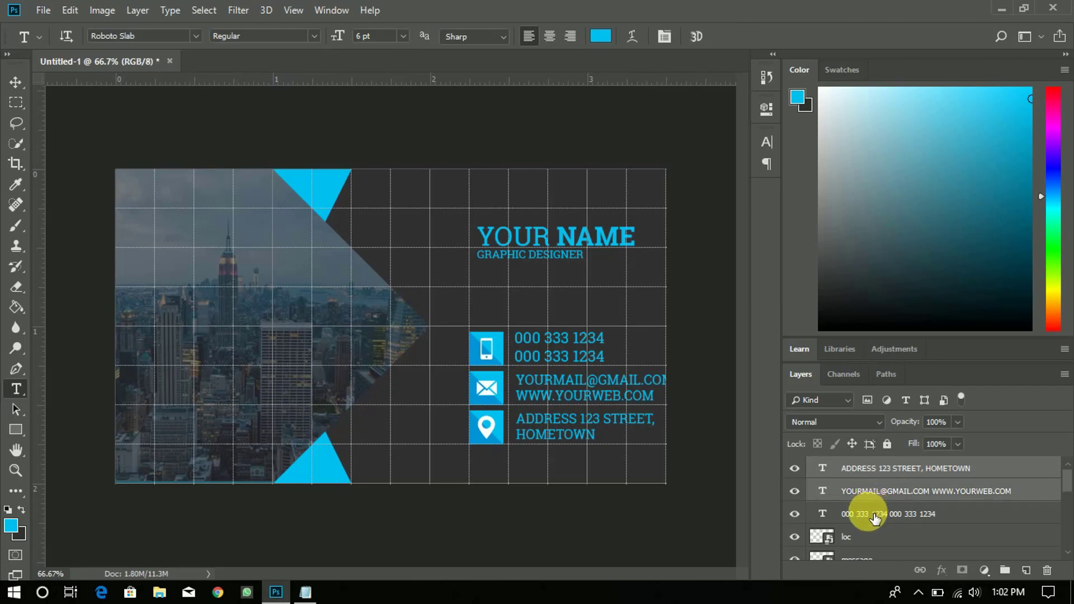
{"action": "left_click", "coordinate": [875, 519], "text": "shift"}
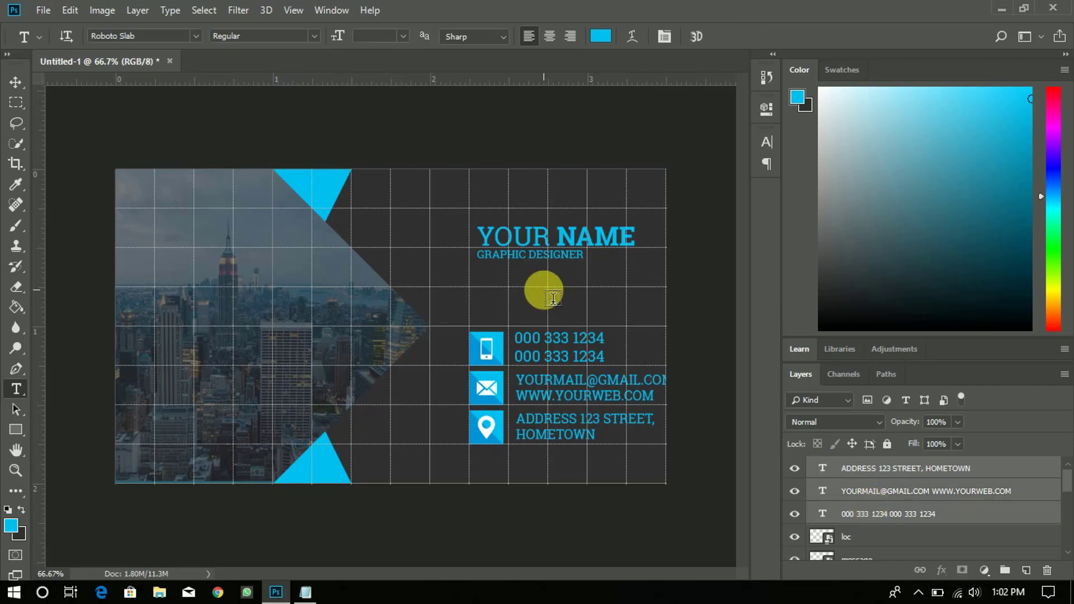
{"action": "left_click", "coordinate": [11, 84]}
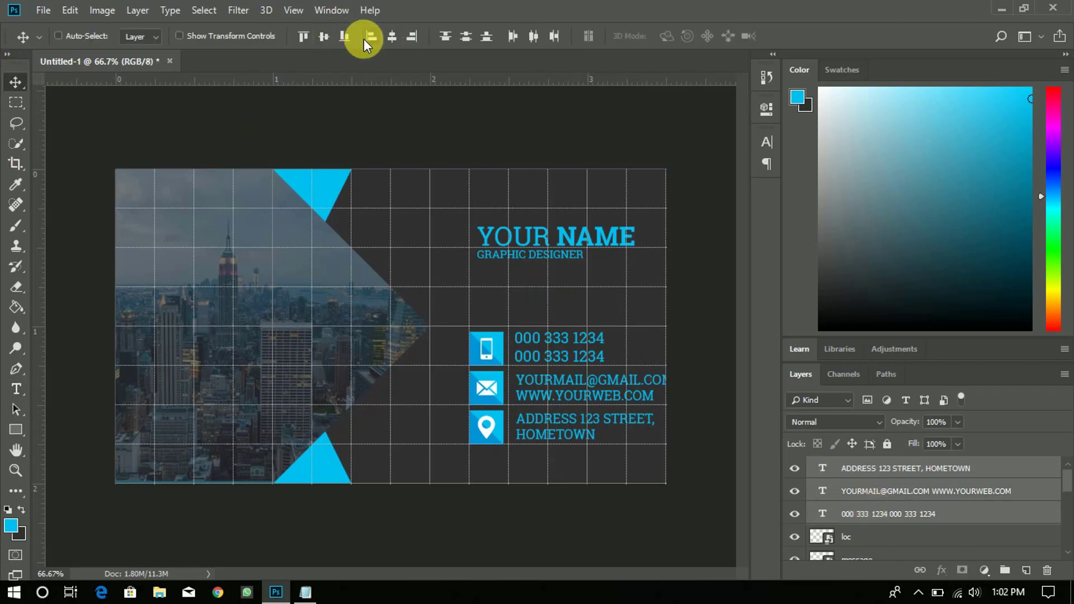
{"action": "left_click", "coordinate": [365, 39]}
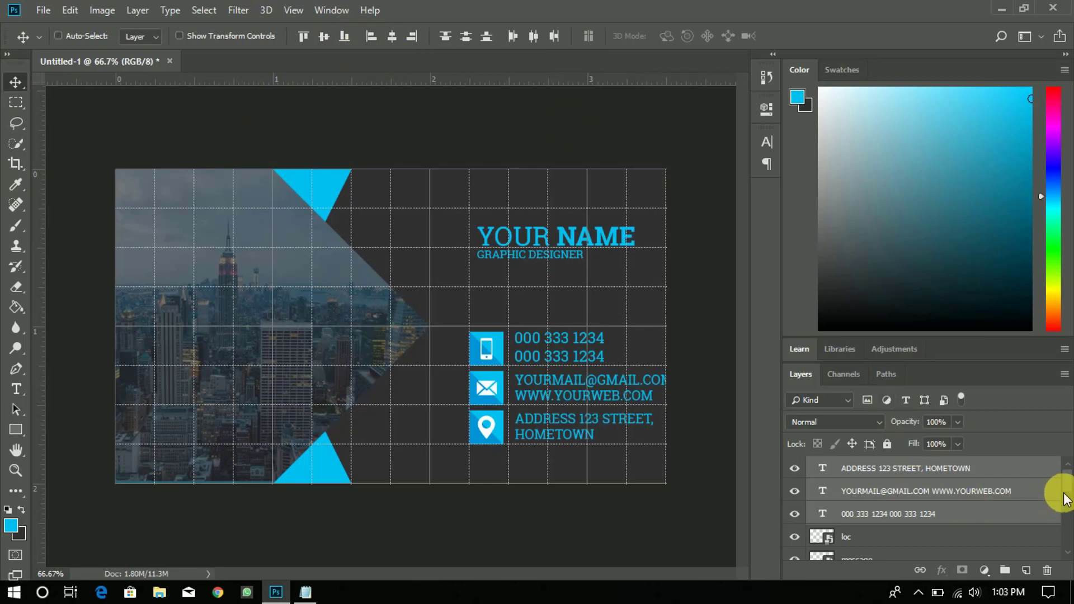
Reorder the layers so the phone number text sits directly above phone and the e-mail/website text directly above message.
{"action": "scroll", "coordinate": [1054, 492], "scroll_direction": "down", "scroll_amount": 1}
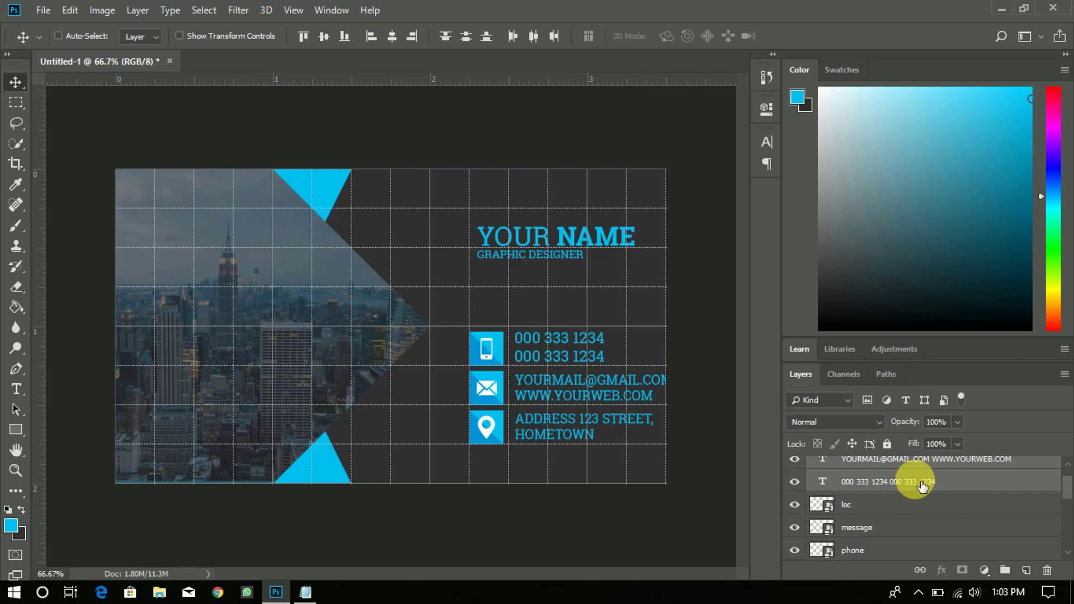
{"action": "left_click_drag", "start_coordinate": [921, 486], "coordinate": [910, 523]}
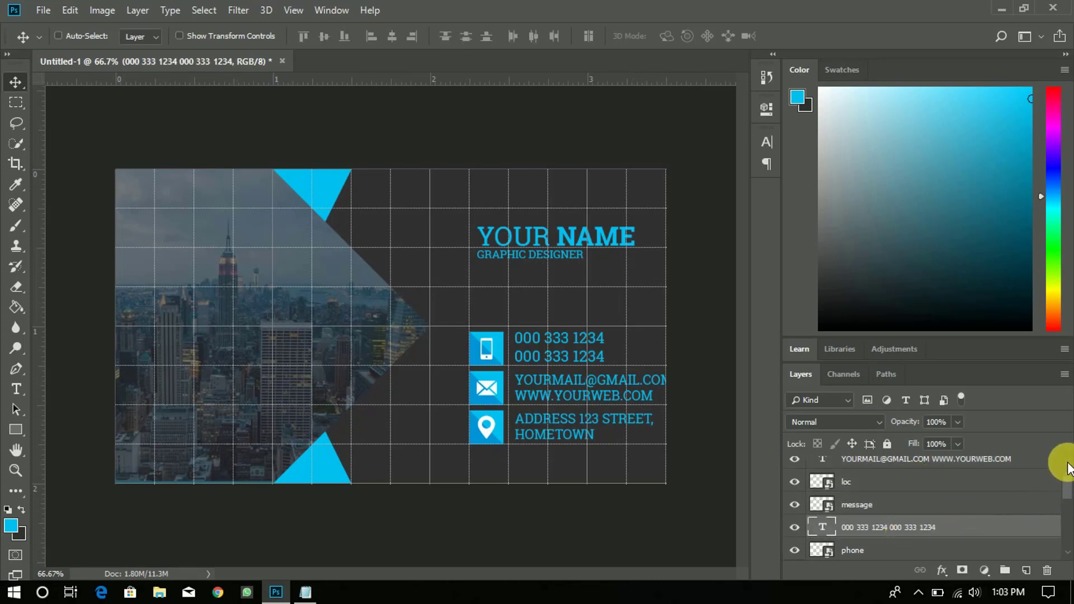
{"action": "scroll", "coordinate": [1068, 484], "scroll_direction": "up", "scroll_amount": 1}
{"action": "left_click_drag", "start_coordinate": [923, 491], "coordinate": [924, 517]}
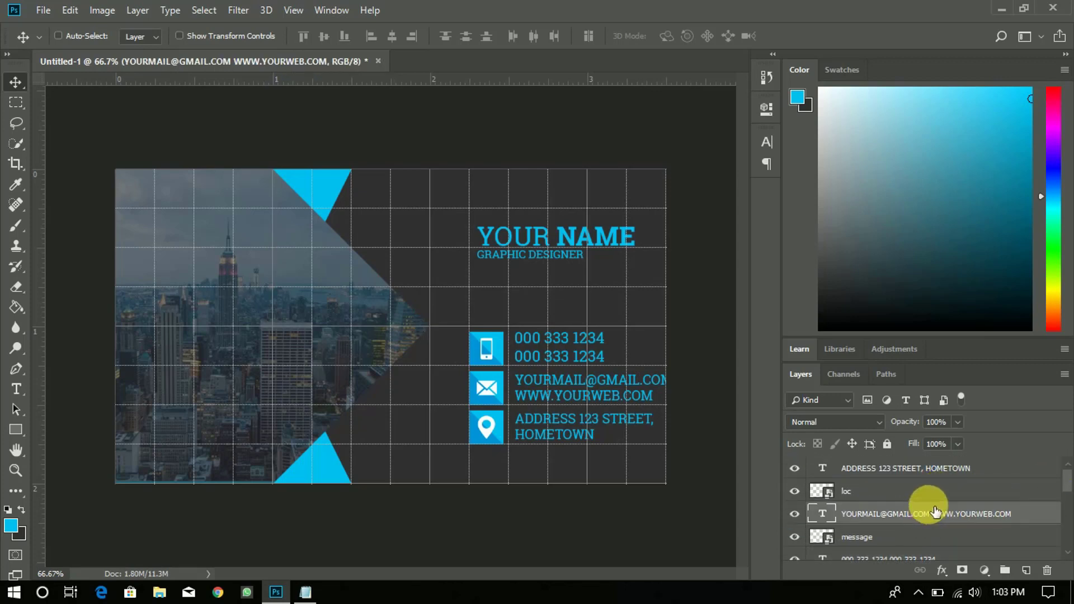
Align the vertical centers of the phone number text and the phone icon.
{"action": "scroll", "coordinate": [1062, 495], "scroll_direction": "down", "scroll_amount": 2}
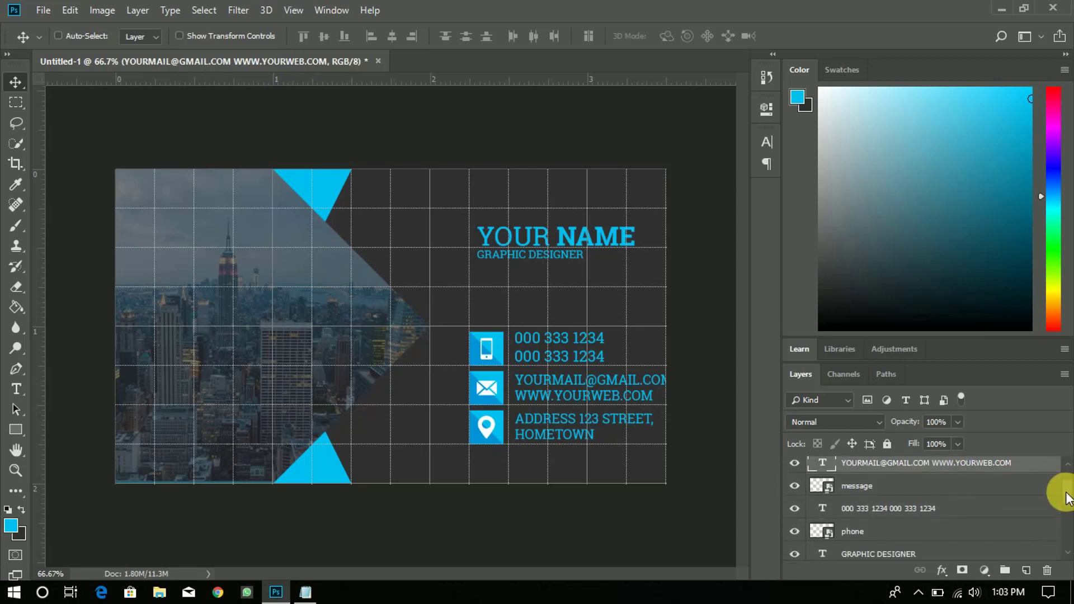
{"action": "left_click", "coordinate": [917, 507]}
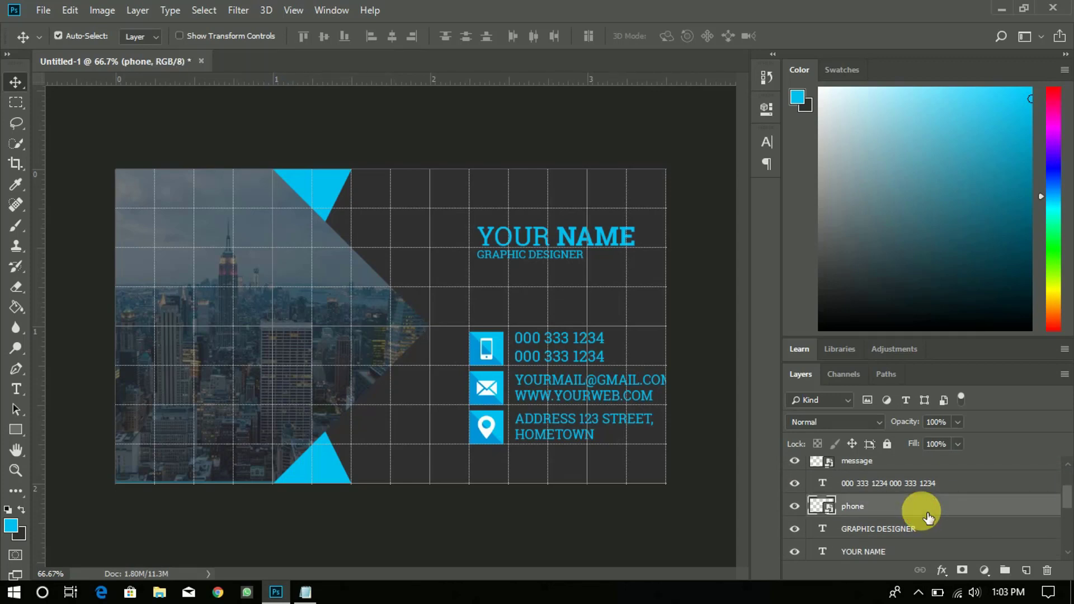
{"action": "left_click", "coordinate": [911, 484], "text": "ctrl"}
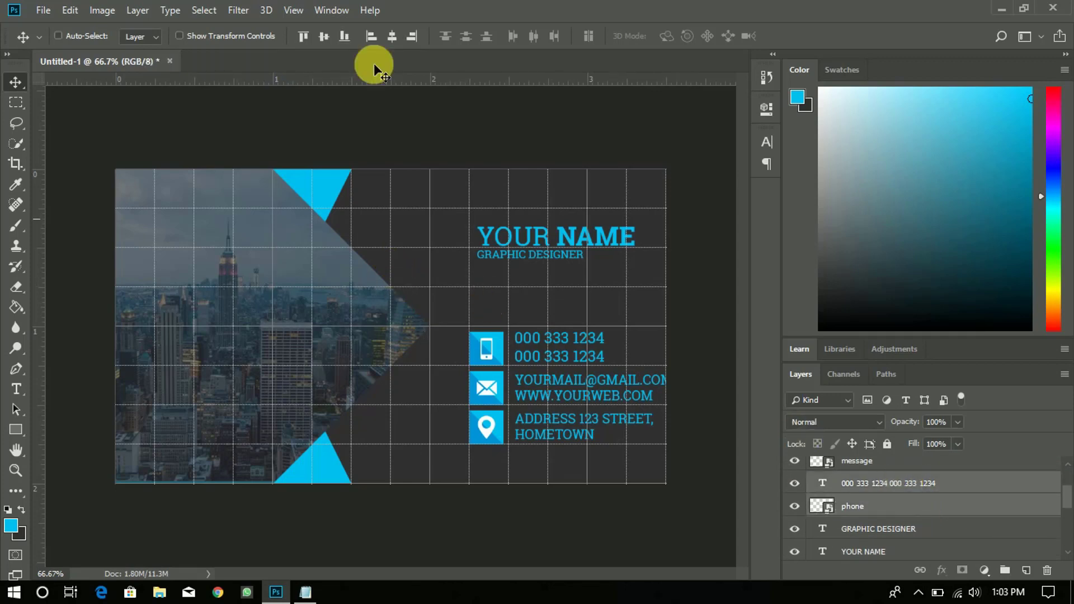
{"action": "left_click", "coordinate": [319, 35]}
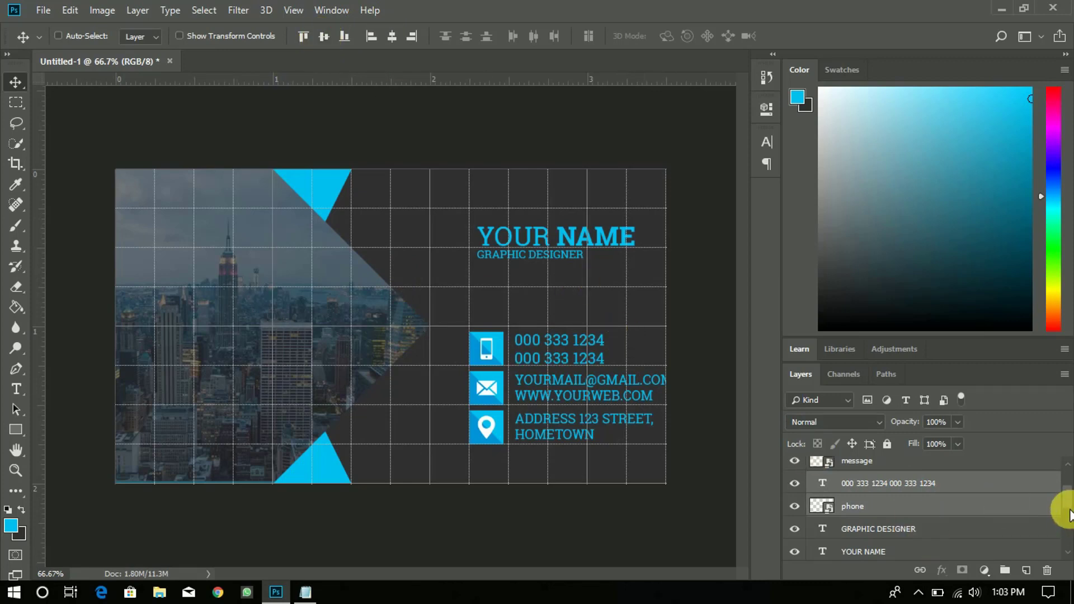
Align the vertical centers of the e-mail/website text and the message icon.
{"action": "scroll", "coordinate": [1058, 497], "scroll_direction": "up", "scroll_amount": 2}
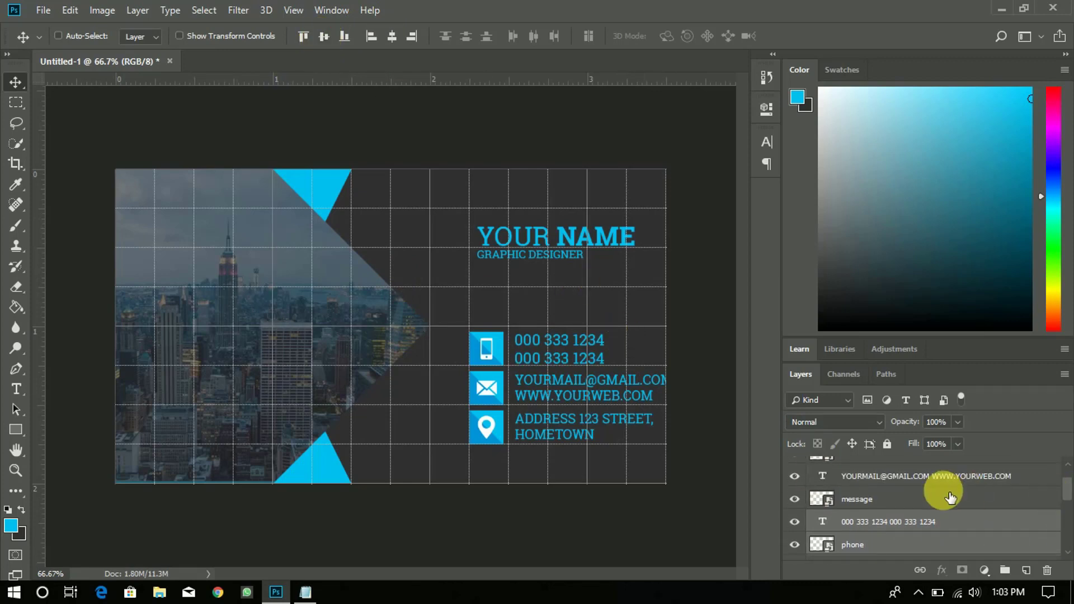
{"action": "left_click", "coordinate": [946, 495]}
{"action": "left_click", "coordinate": [935, 478], "text": "ctrl"}
{"action": "left_click", "coordinate": [317, 36]}
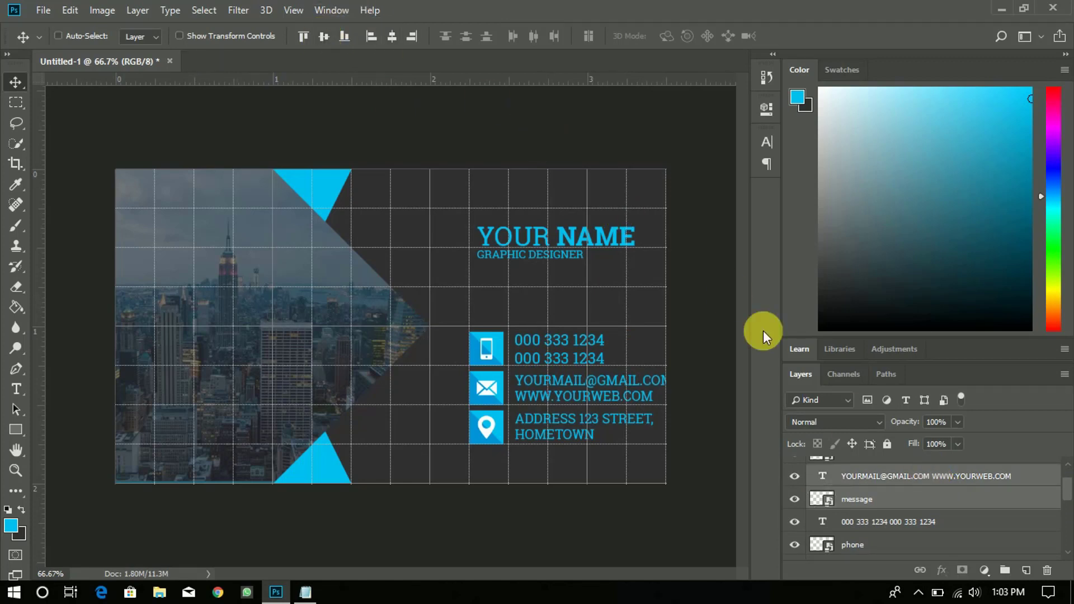
Align the vertical centers of the address text and the loc icon.
{"action": "scroll", "coordinate": [1066, 492], "scroll_direction": "up", "scroll_amount": 2}
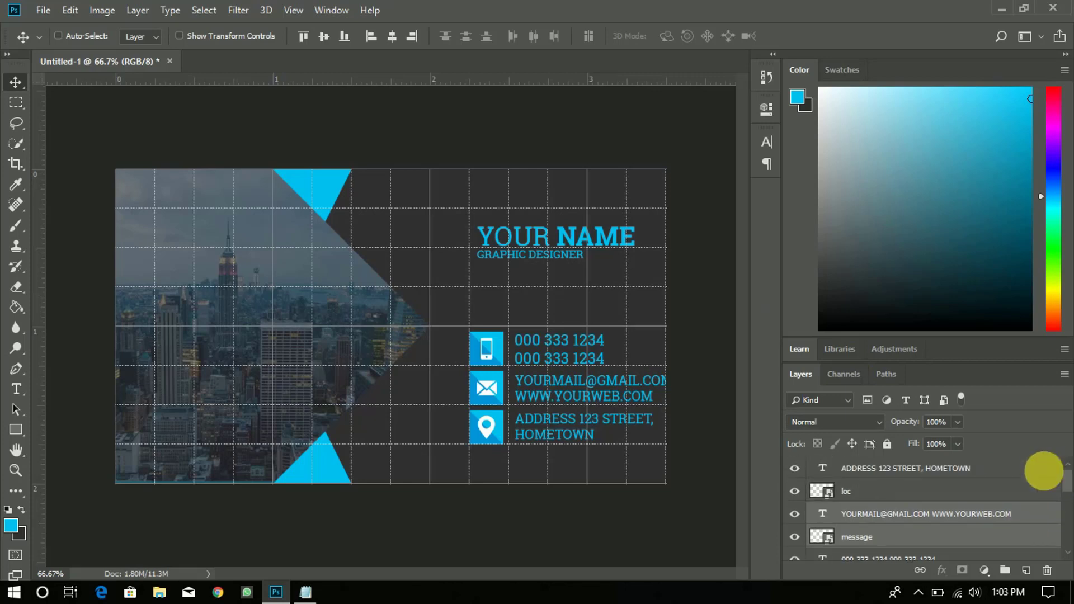
{"action": "left_click", "coordinate": [974, 492]}
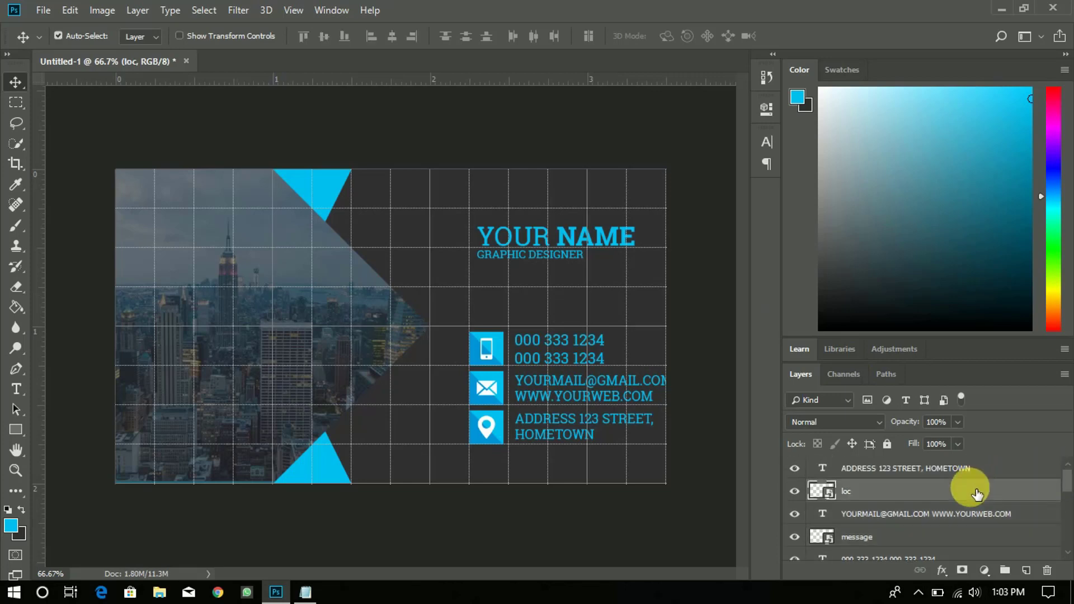
{"action": "left_click", "coordinate": [944, 472], "text": "ctrl"}
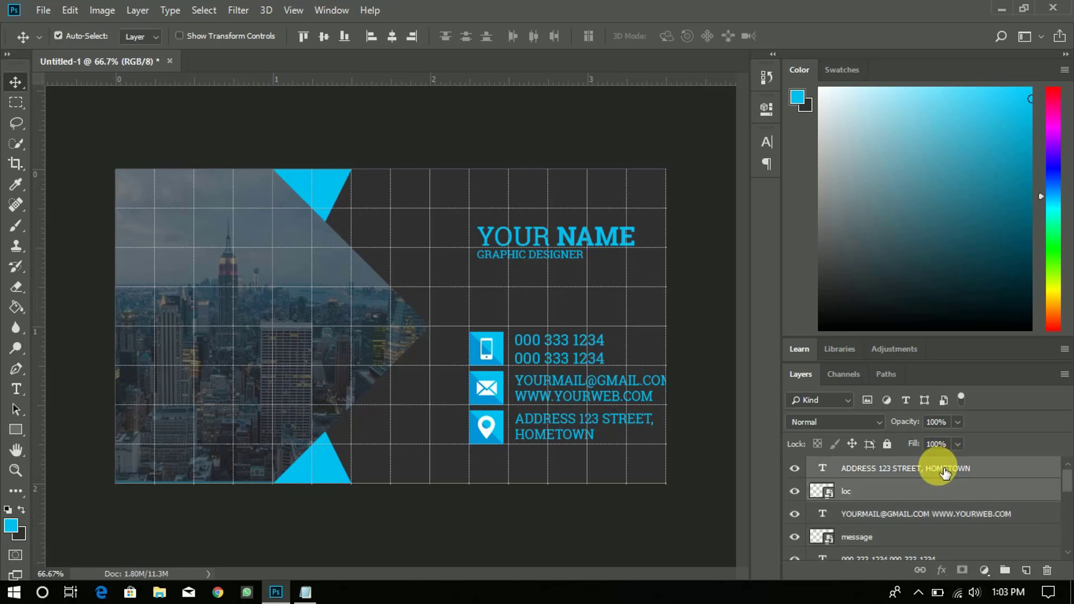
{"action": "left_click", "coordinate": [324, 36]}
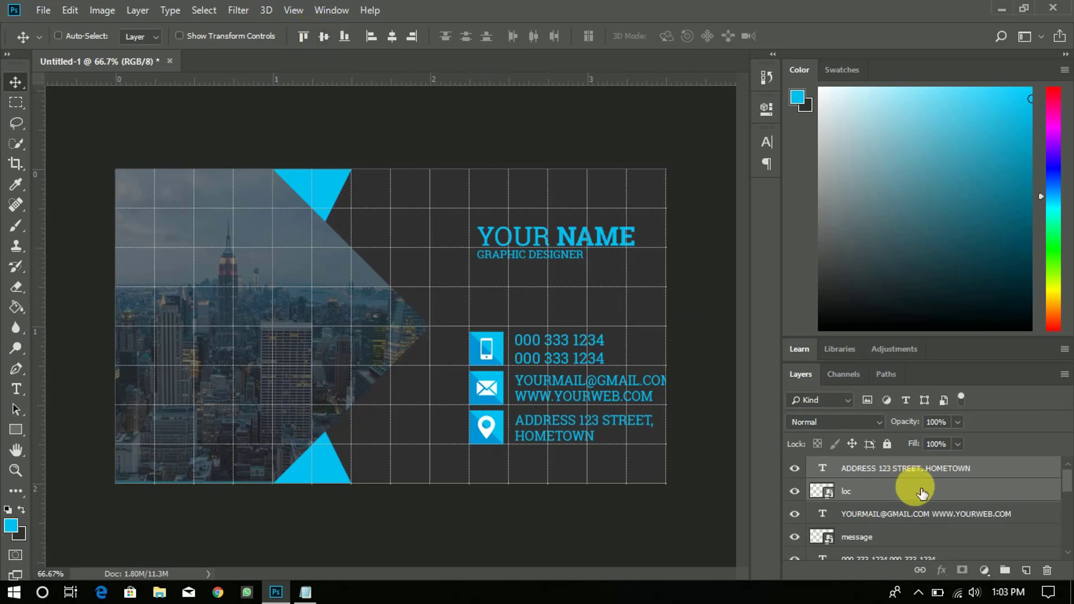
Nudge the address, e-mail/website and phone number texts left together until they sit against the icons' right edges.
{"action": "left_click", "coordinate": [946, 470]}
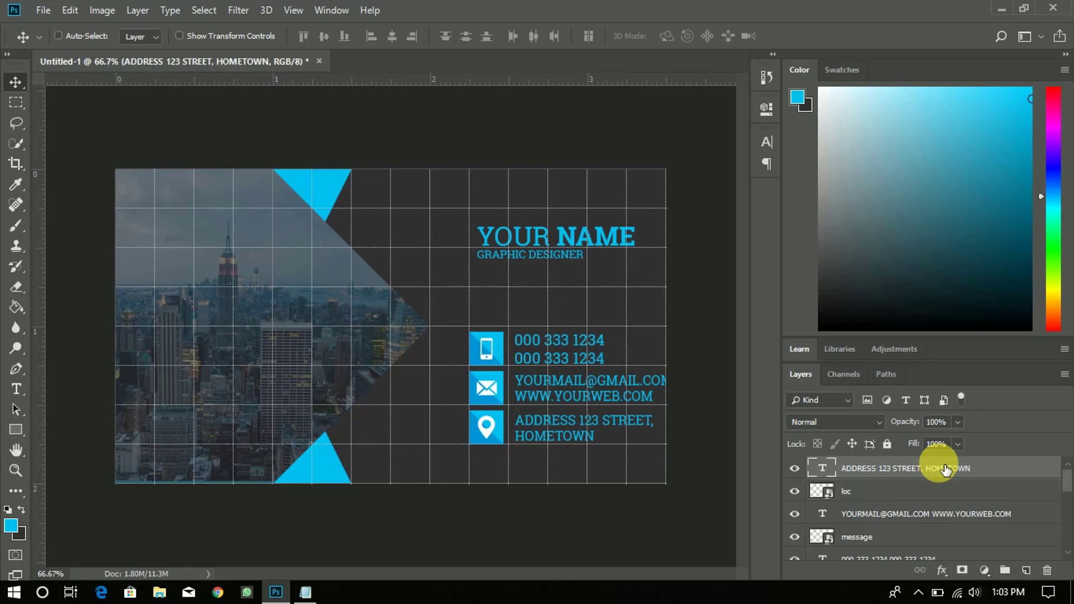
{"action": "left_click", "coordinate": [923, 515], "text": "ctrl"}
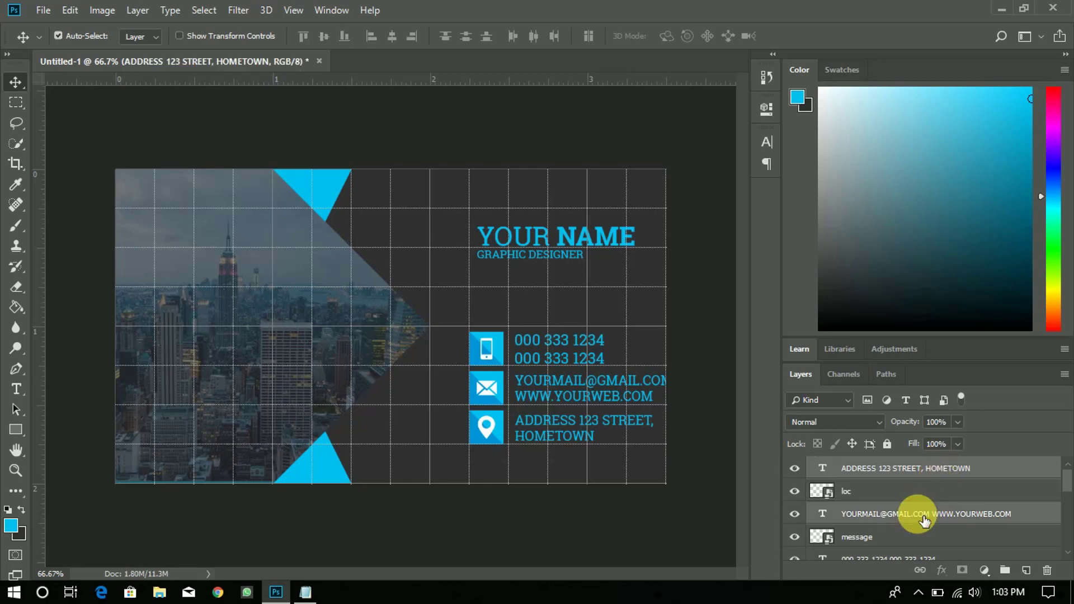
{"action": "left_click", "coordinate": [903, 558], "text": "ctrl"}
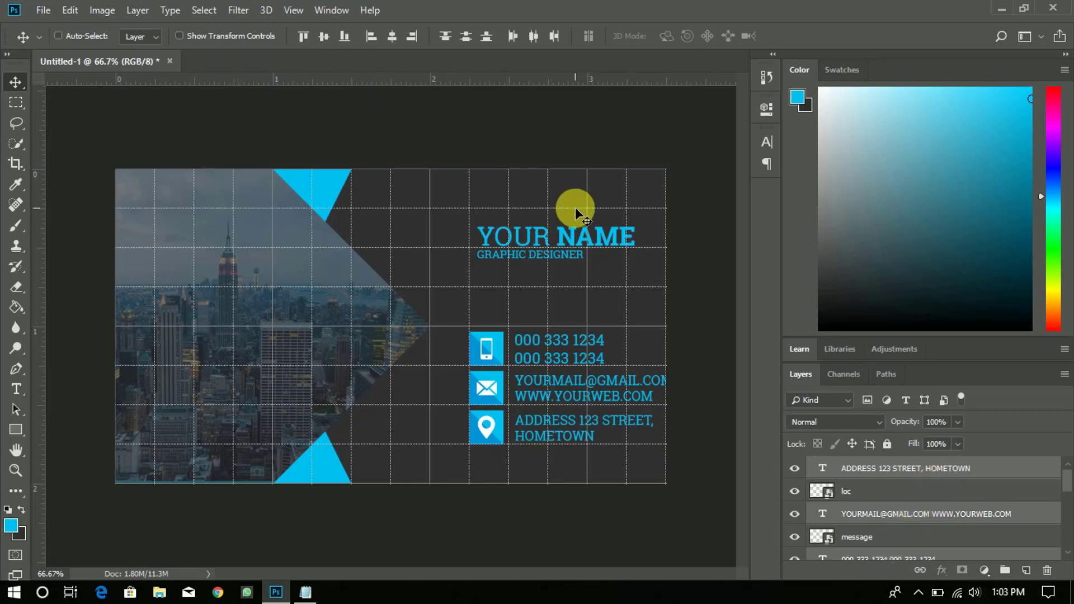
{"action": "key", "text": "Left"}
{"action": "key", "text": "Left"}
{"action": "key", "text": "Left"}
{"action": "key", "text": "Left"}
{"action": "key", "text": "Left"}
{"action": "key", "text": "Left"}
{"action": "key", "text": "Left"}
{"action": "key", "text": "Left"}
{"action": "key", "text": "Left"}
{"action": "key", "text": "Left"}
{"action": "key", "text": "Left"}
{"action": "key", "text": "Left"}
{"action": "key", "text": "Left"}
{"action": "key", "text": "Left"}
{"action": "key", "text": "Left"}
{"action": "key", "text": "Left"}
{"action": "key", "text": "Left"}
{"action": "key", "text": "Left"}
{"action": "key", "text": "Left"}
{"action": "key", "text": "Left"}
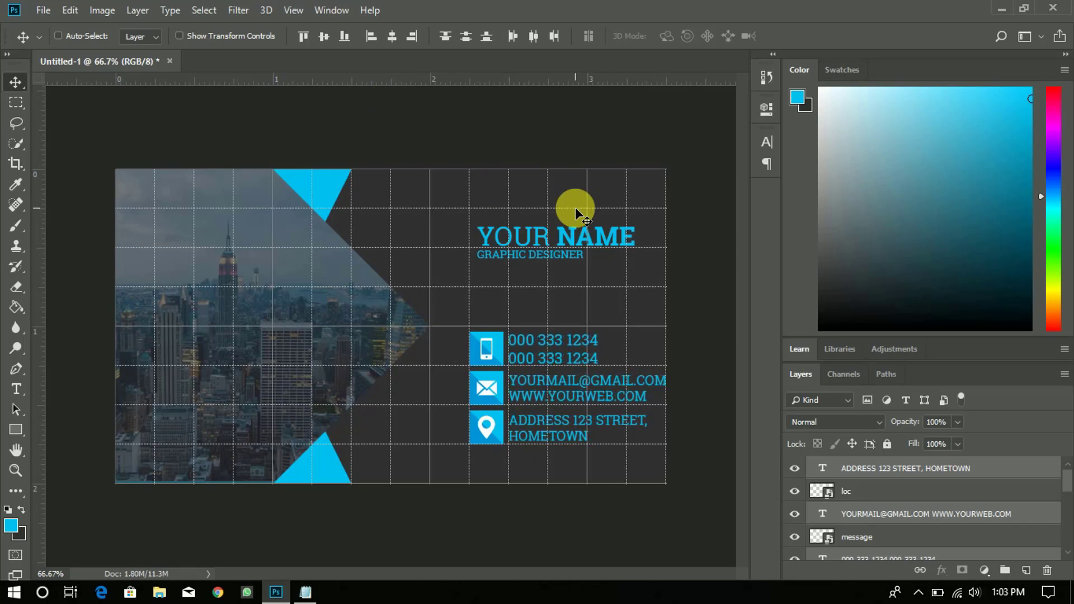
{"action": "key", "text": "Left"}
{"action": "key", "text": "Left"}
{"action": "key", "text": "Left"}
{"action": "key", "text": "Left"}
{"action": "key", "text": "Left"}
{"action": "key", "text": "Left"}
{"action": "key", "text": "Left"}
{"action": "key", "text": "Left"}
{"action": "key", "text": "Left"}
{"action": "key", "text": "Left"}
{"action": "key", "text": "Left"}
{"action": "key", "text": "Left"}
{"action": "key", "text": "Left"}
{"action": "key", "text": "Left"}
{"action": "key", "text": "Left"}
{"action": "key", "text": "Right"}
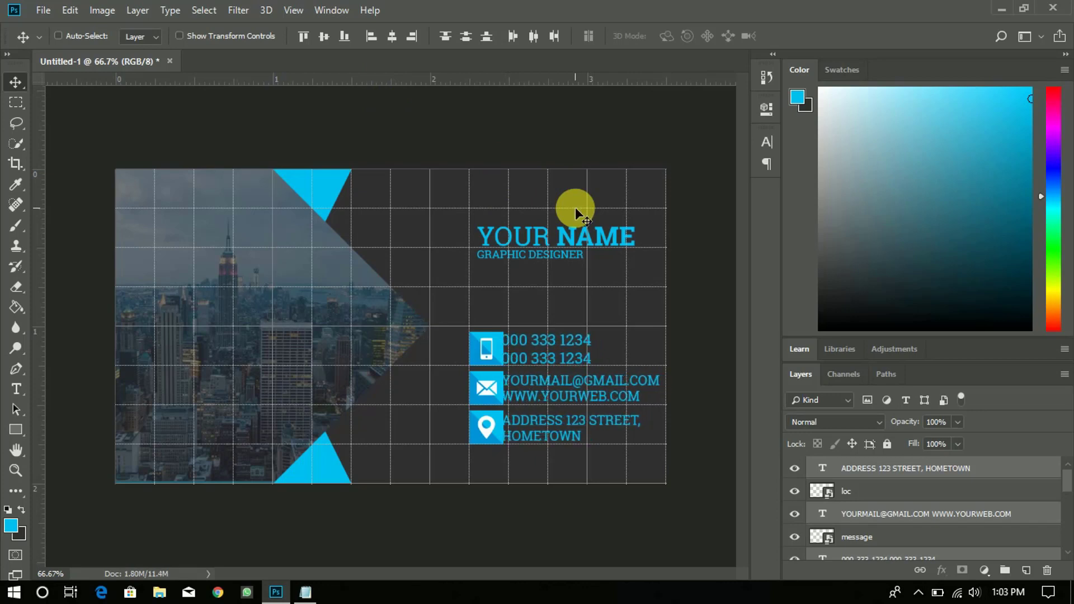
Nudge the loc, message and phone icons left together to leave a small gap before the contact texts.
{"action": "left_click", "coordinate": [919, 494]}
{"action": "key", "text": "ctrl"}
{"action": "left_click", "coordinate": [895, 538], "text": "ctrl"}
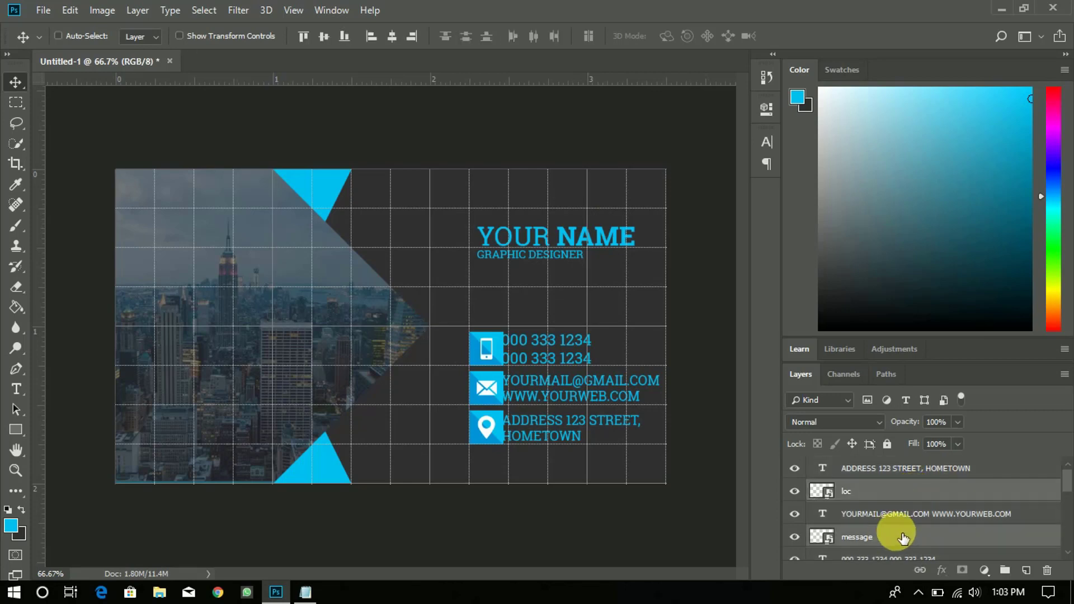
{"action": "left_click_drag", "start_coordinate": [1060, 484], "coordinate": [1068, 500]}
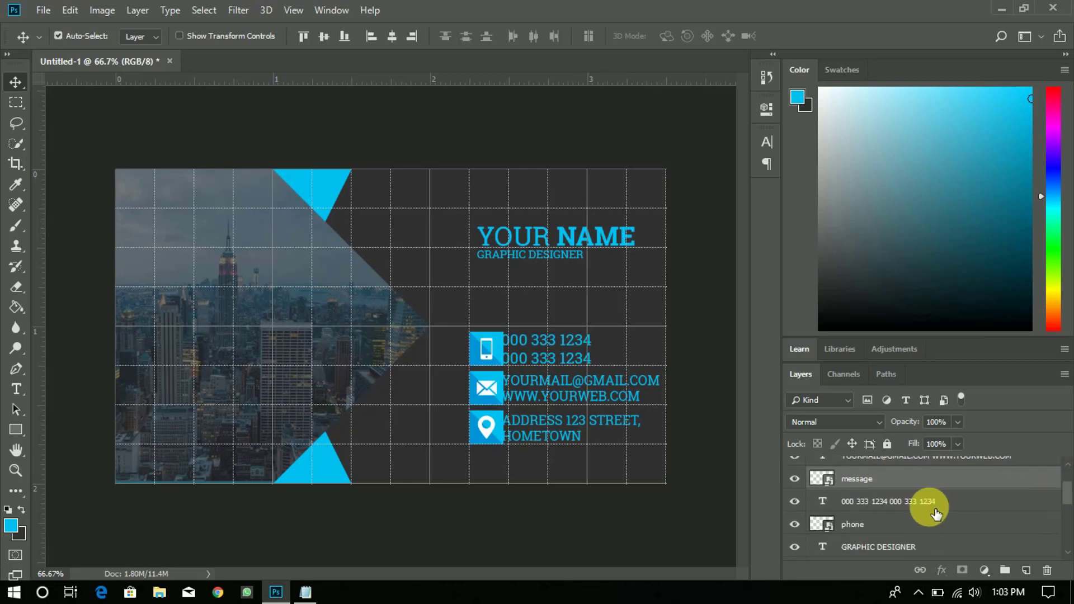
{"action": "left_click", "coordinate": [920, 528], "text": "ctrl"}
{"action": "scroll", "coordinate": [920, 528], "scroll_direction": "up", "scroll_amount": 2}
{"action": "key", "text": "Left"}
{"action": "key", "text": "Left"}
{"action": "key", "text": "Left"}
{"action": "key", "text": "Left"}
{"action": "key", "text": "Left"}
{"action": "key", "text": "Left"}
{"action": "key", "text": "Left"}
{"action": "key", "text": "Left"}
{"action": "key", "text": "Left"}
{"action": "key", "text": "Left"}
{"action": "key", "text": "Left"}
{"action": "key", "text": "Left"}
{"action": "key", "text": "Left"}
{"action": "key", "text": "Left"}
{"action": "key", "text": "Left"}
{"action": "key", "text": "Left"}
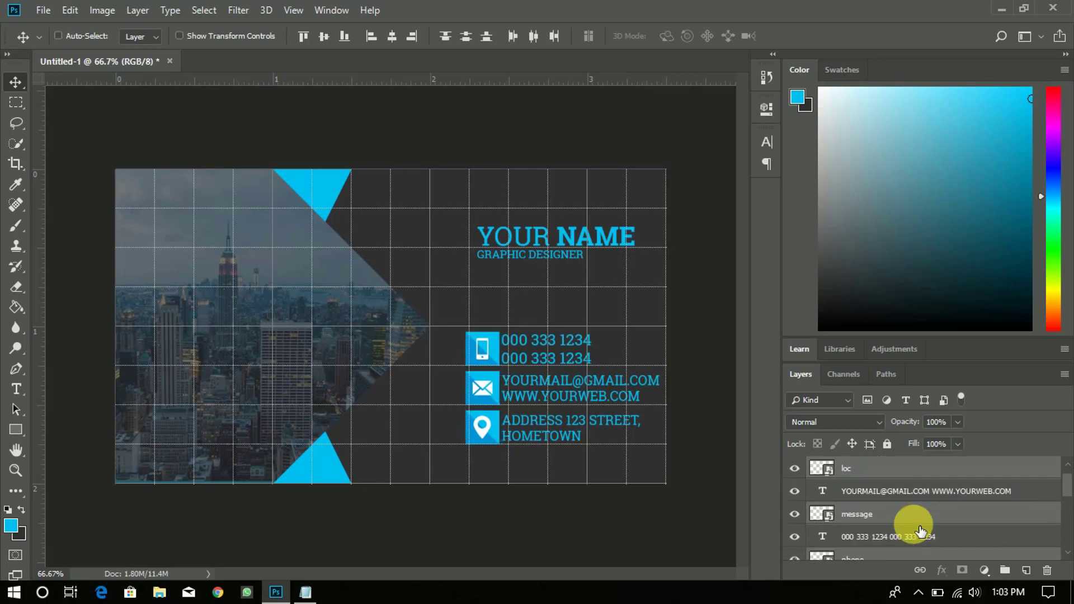
{"action": "key", "text": "Left"}
{"action": "key", "text": "Left"}
{"action": "key", "text": "Left"}
{"action": "key", "text": "Left"}
{"action": "key", "text": "Left"}
{"action": "key", "text": "Left"}
{"action": "key", "text": "Left"}
{"action": "key", "text": "Left"}
{"action": "key", "text": "Left"}
{"action": "key", "text": "Left"}
{"action": "key", "text": "Left"}
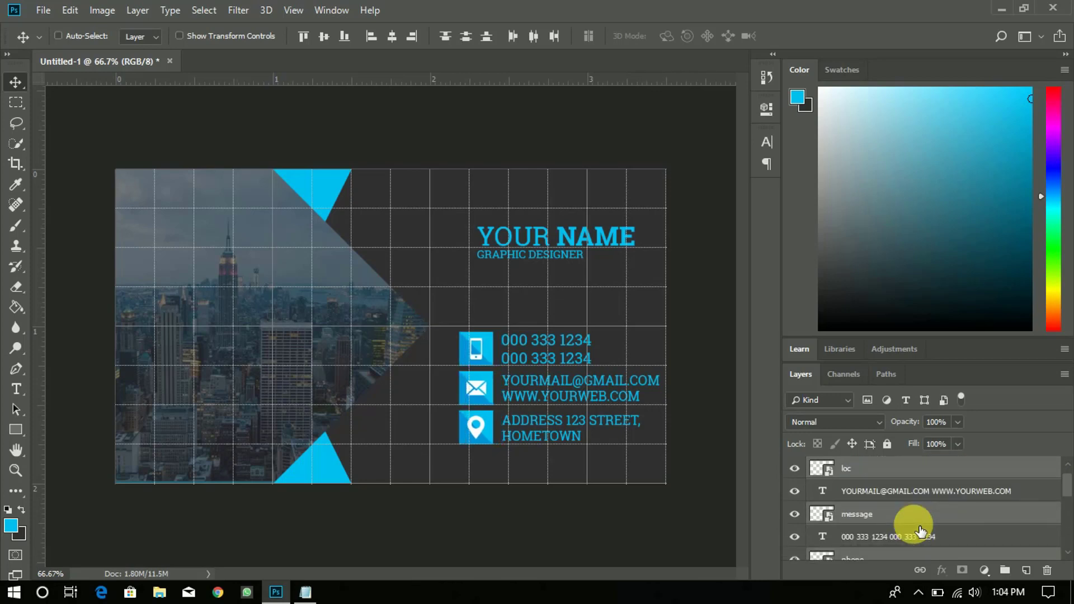
Group all layers from the address text down to Layer 2, leaving Layer 0 outside the group.
{"action": "scroll", "coordinate": [1066, 470], "scroll_direction": "up", "scroll_amount": 1}
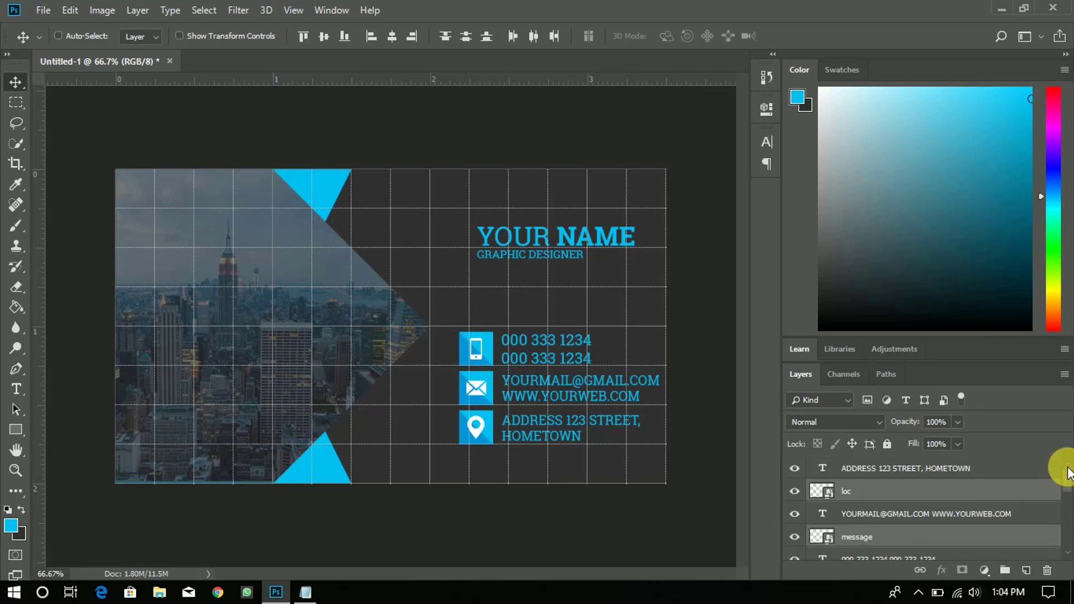
{"action": "left_click", "coordinate": [980, 473]}
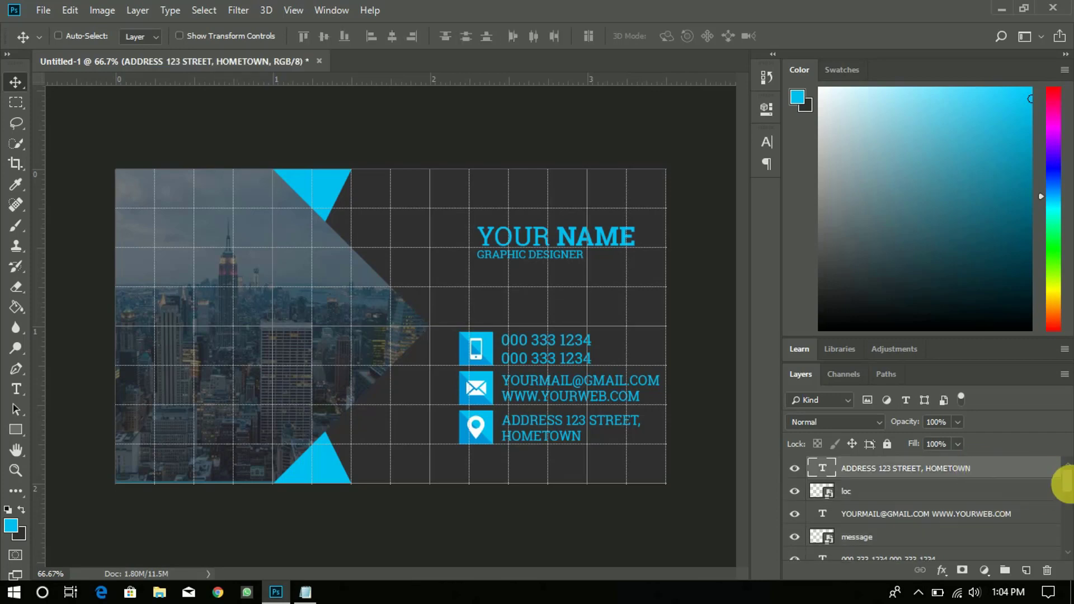
{"action": "left_click_drag", "start_coordinate": [1066, 480], "coordinate": [1068, 526]}
{"action": "scroll", "coordinate": [1068, 526], "scroll_direction": "down", "scroll_amount": 3}
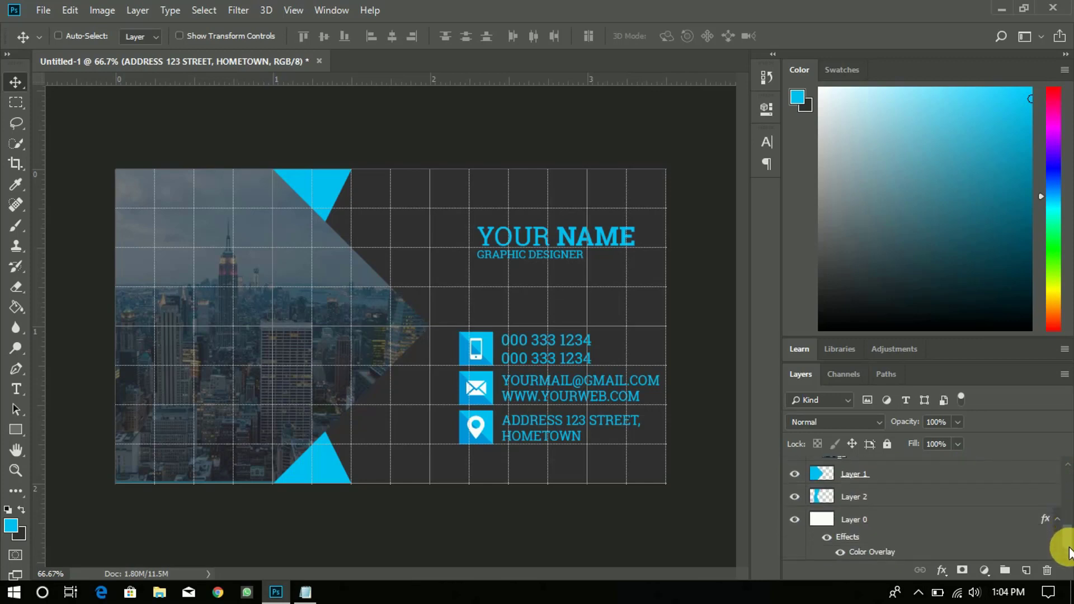
{"action": "left_click", "coordinate": [888, 503], "text": "shift"}
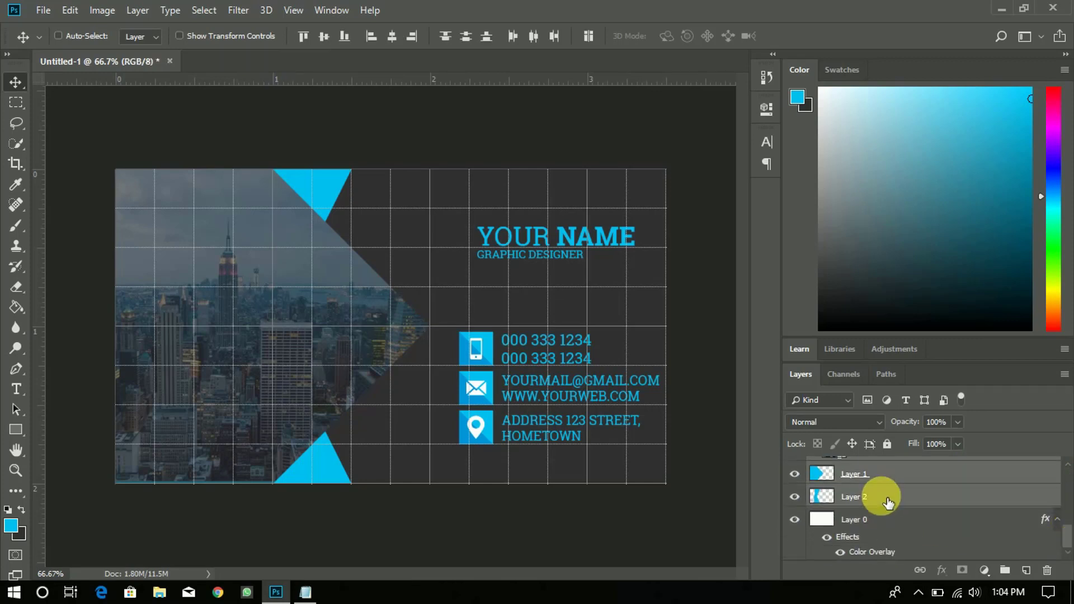
{"action": "right_click", "coordinate": [888, 503]}
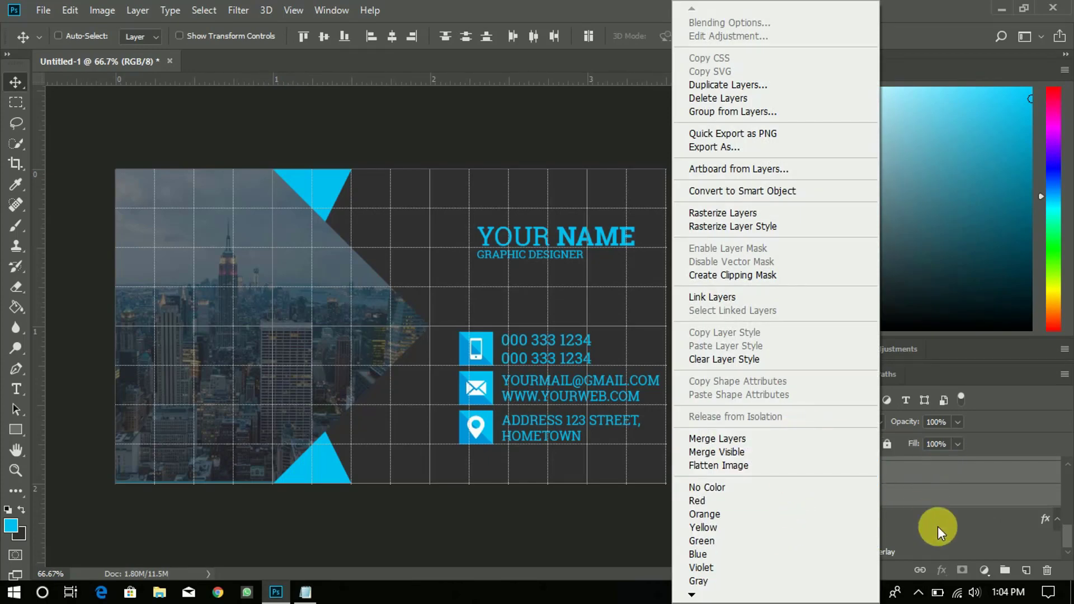
{"action": "left_click", "coordinate": [1008, 567]}
{"action": "left_click", "coordinate": [1013, 570]}
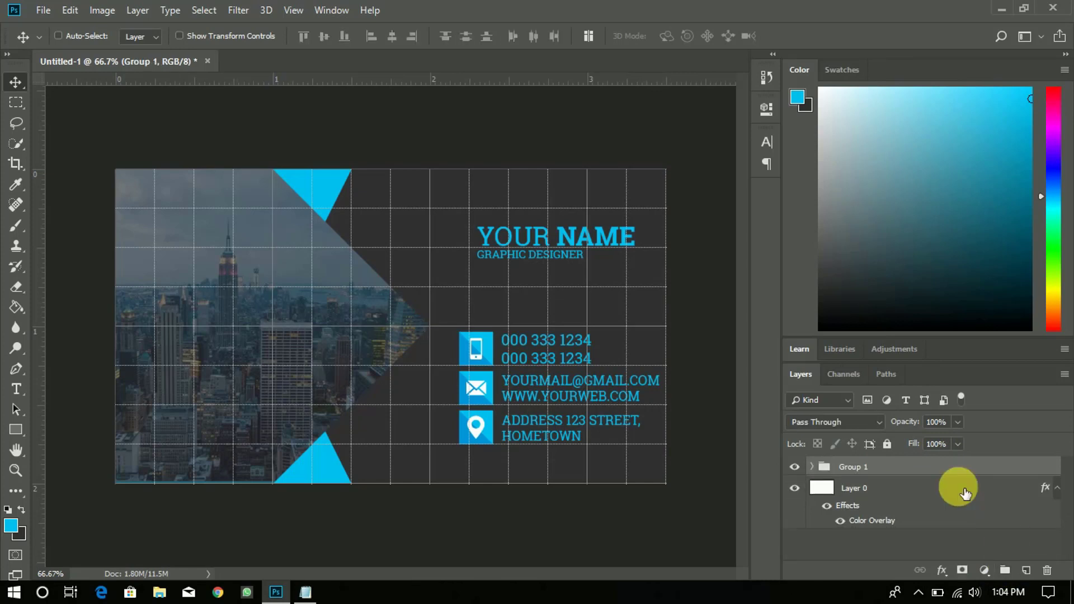
Rename the new layer group FRONT and hide it.
{"action": "double_click", "coordinate": [873, 472]}
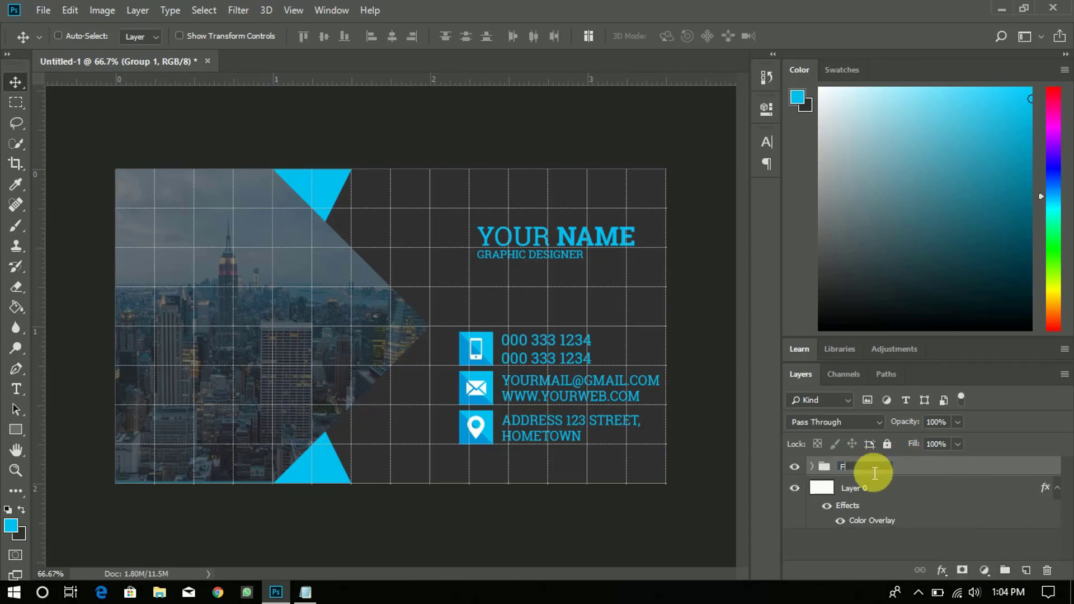
{"action": "type", "text": "FRONT"}
{"action": "key", "text": "Return"}
{"action": "left_click", "coordinate": [794, 467]}
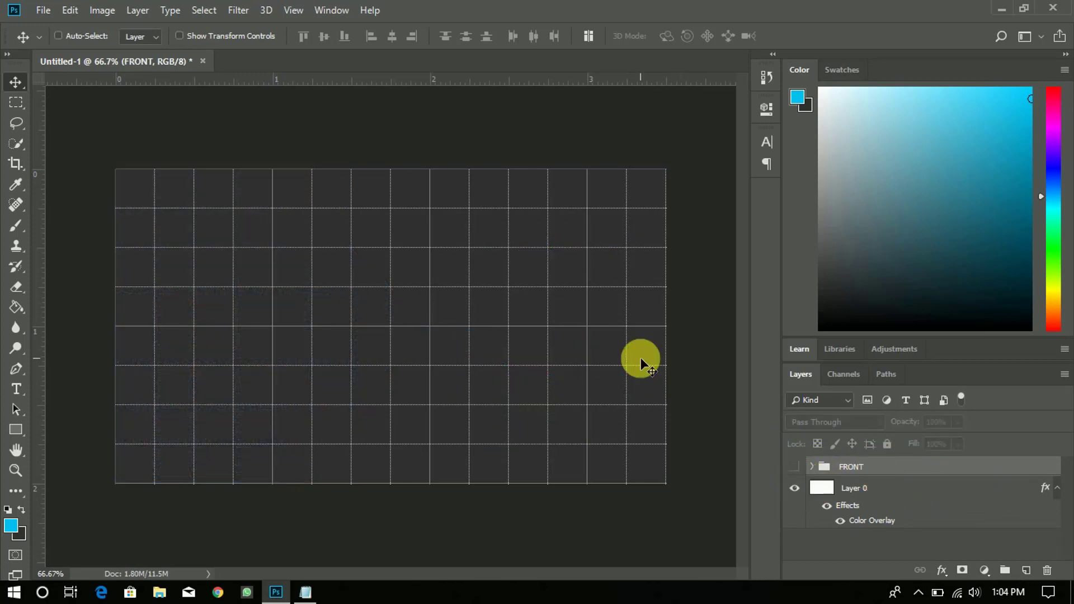
Add a new layer directly above Layer 0 and hide Layer 0's effects to show a white background.
{"action": "left_click", "coordinate": [912, 496]}
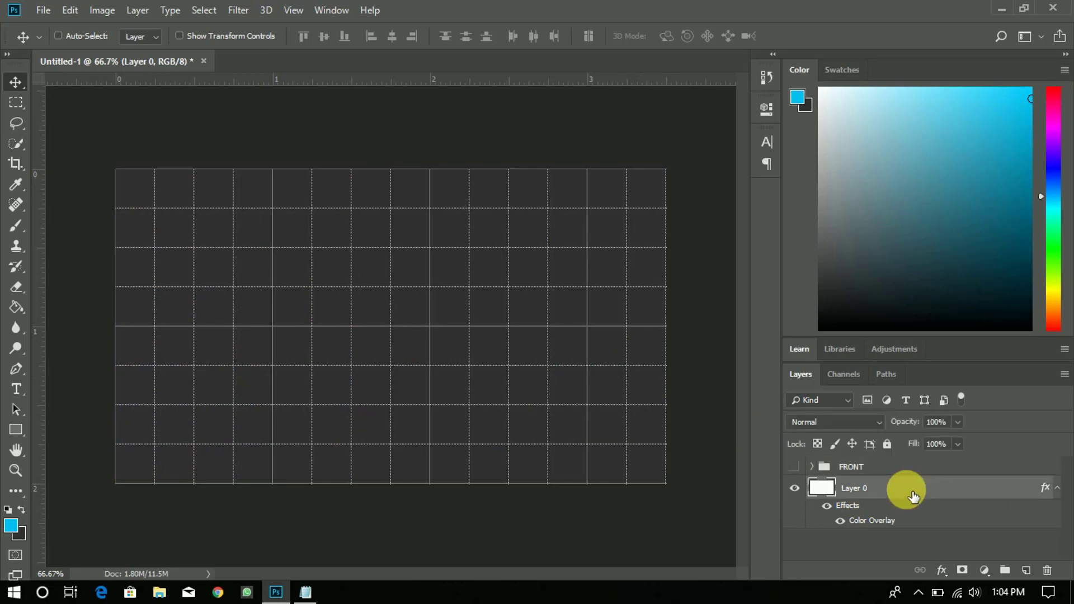
{"action": "left_click", "coordinate": [1027, 571]}
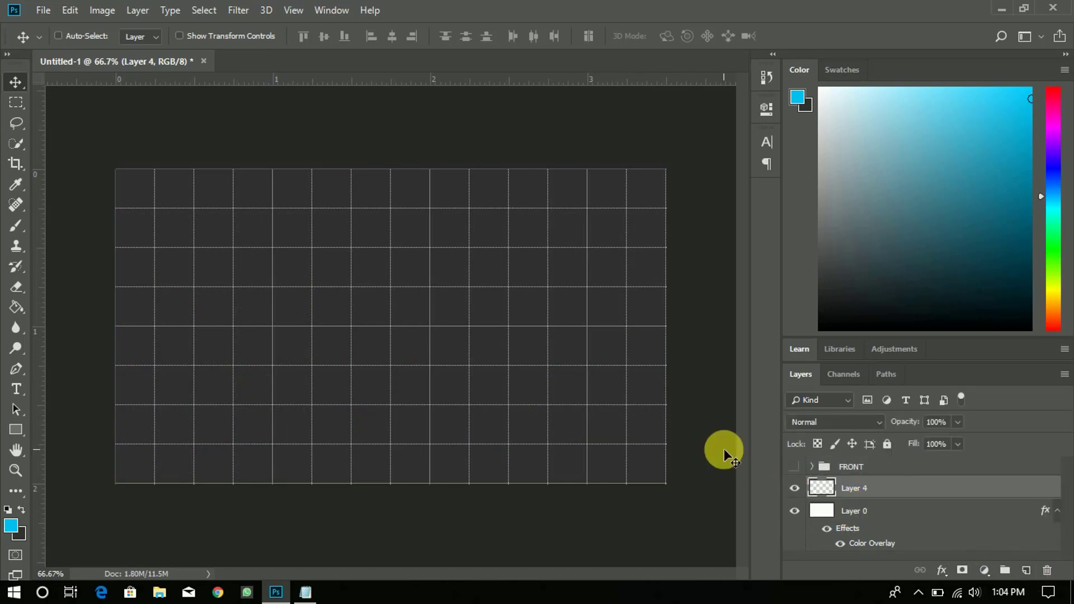
{"action": "left_click", "coordinate": [17, 369]}
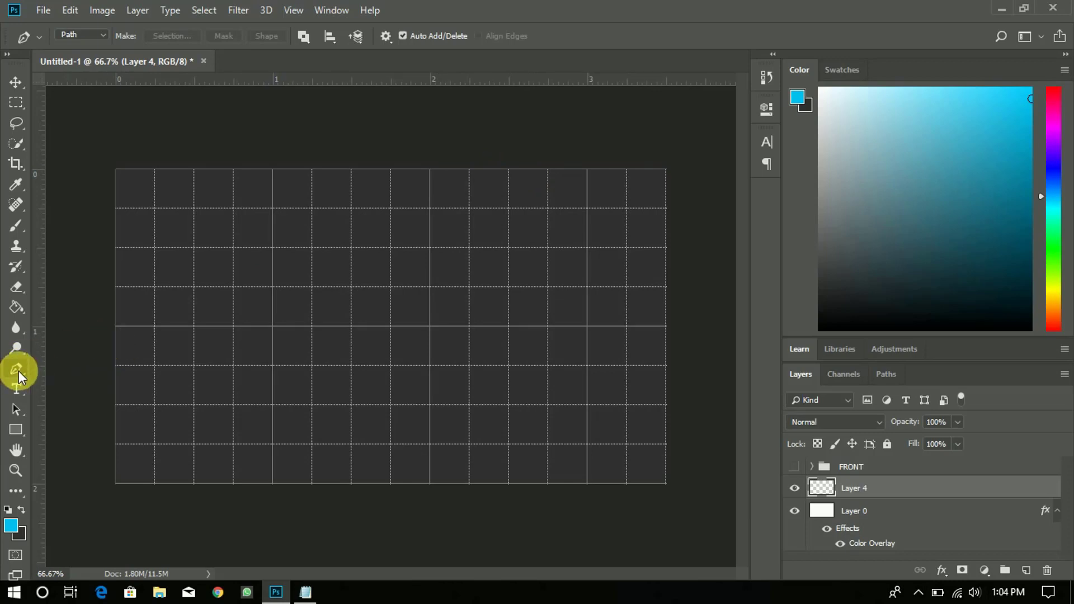
{"action": "left_click", "coordinate": [508, 169]}
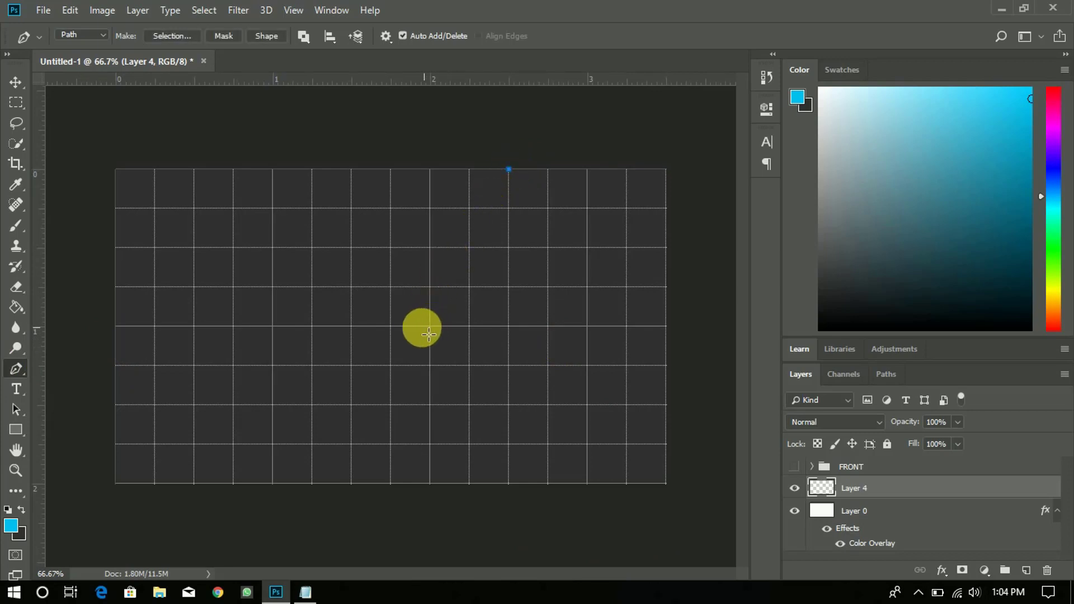
{"action": "left_click", "coordinate": [838, 540]}
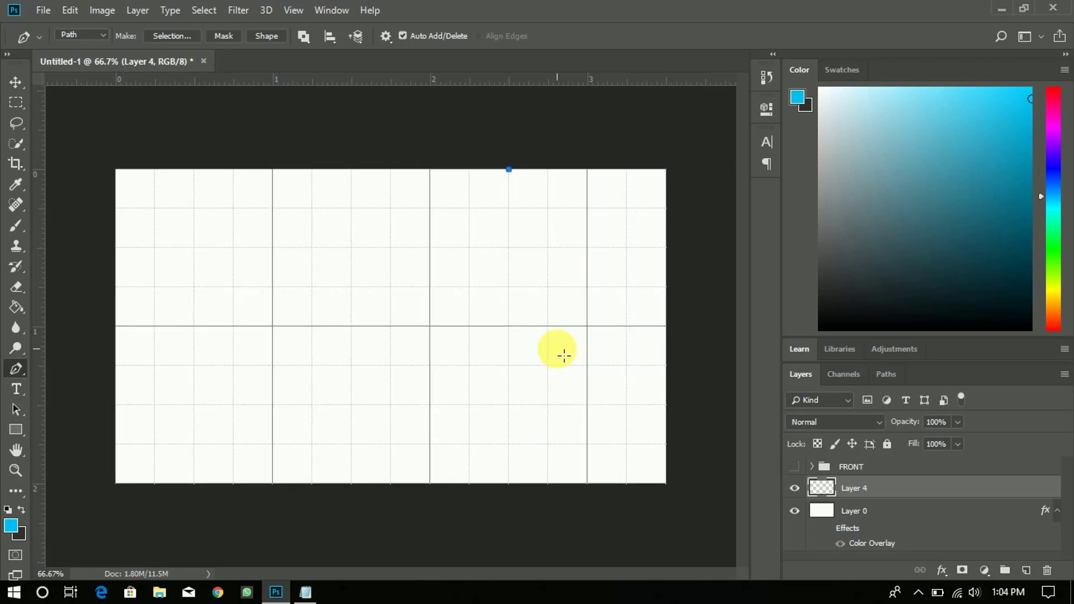
Draw a closed Pen path over the card's right side, from about 2.55 in on both horizontal edges to a point at 2 in, mid-height.
{"action": "right_click", "coordinate": [15, 368]}
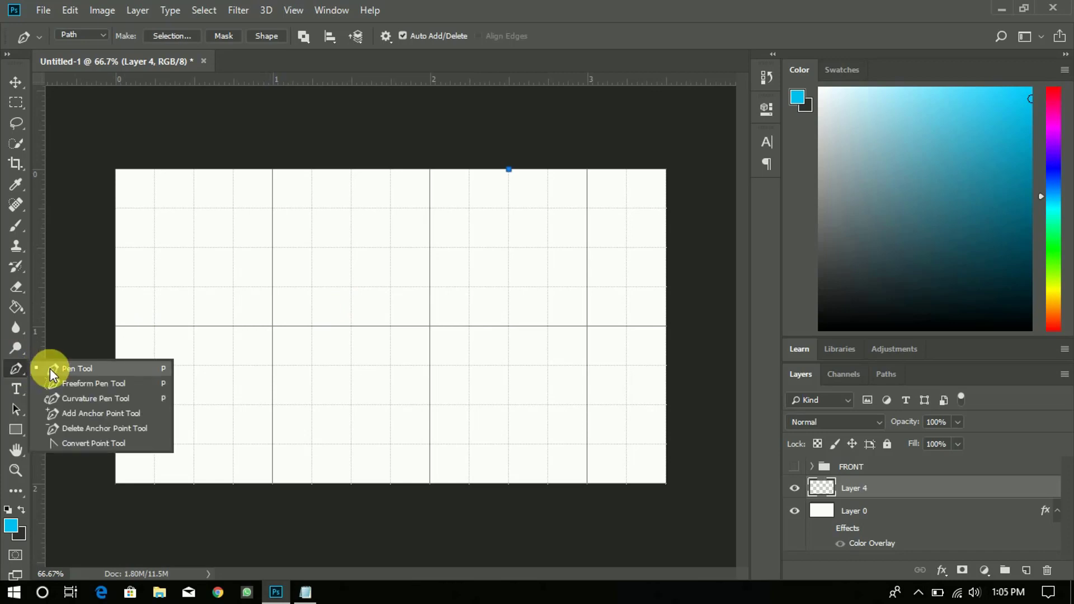
{"action": "left_click", "coordinate": [51, 369]}
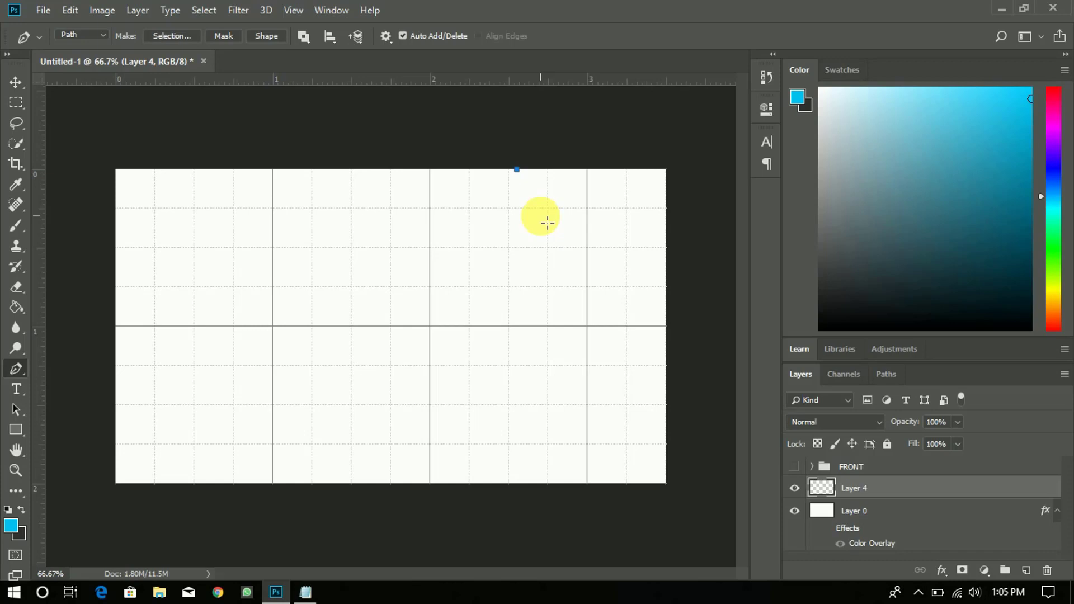
{"action": "left_click", "coordinate": [430, 326]}
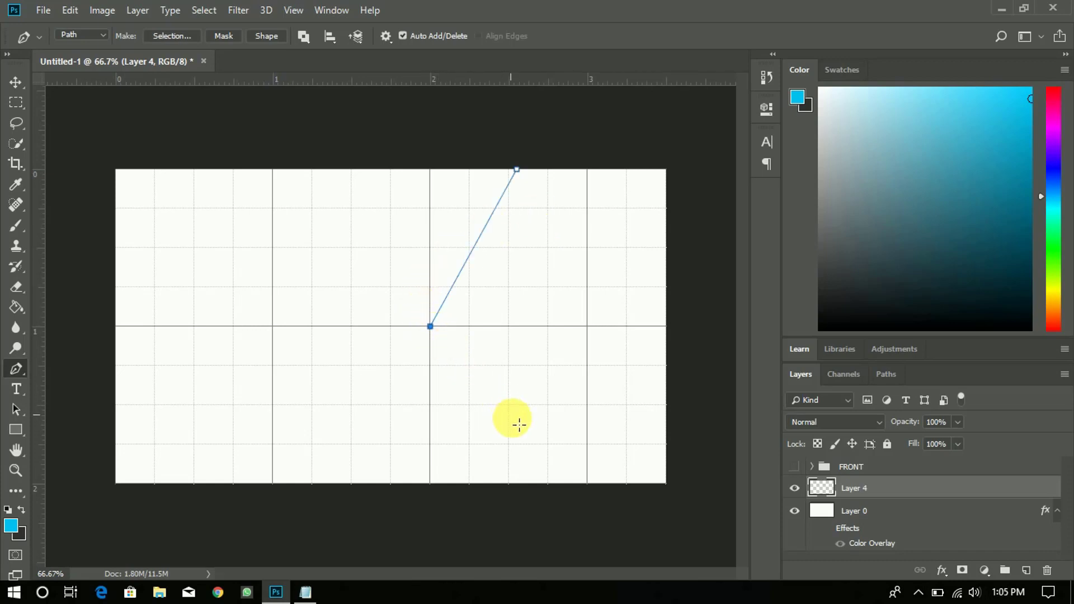
{"action": "left_click", "coordinate": [516, 484]}
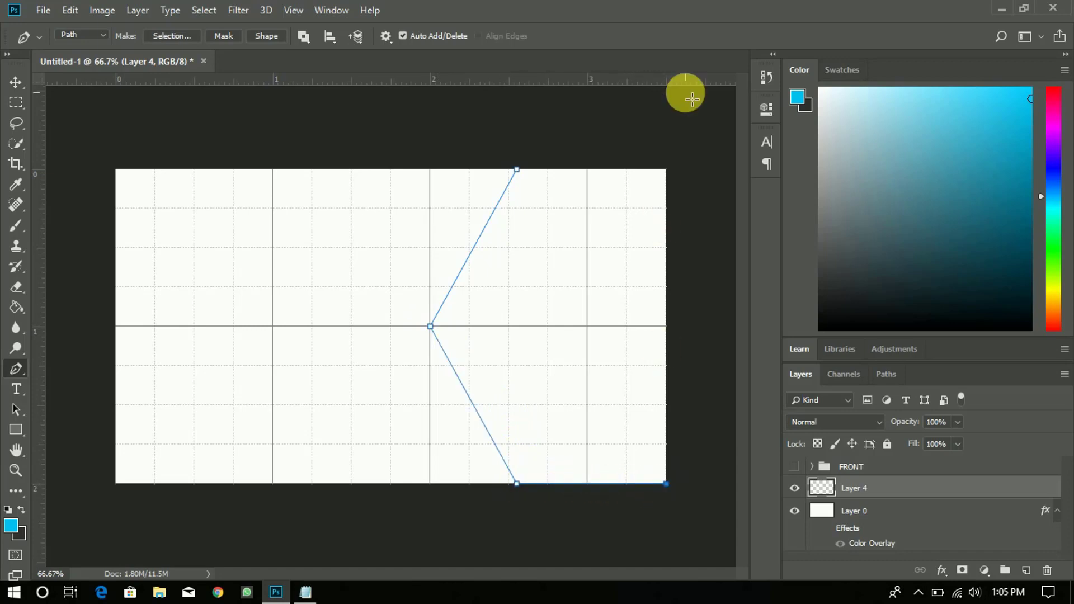
{"action": "left_click", "coordinate": [667, 170]}
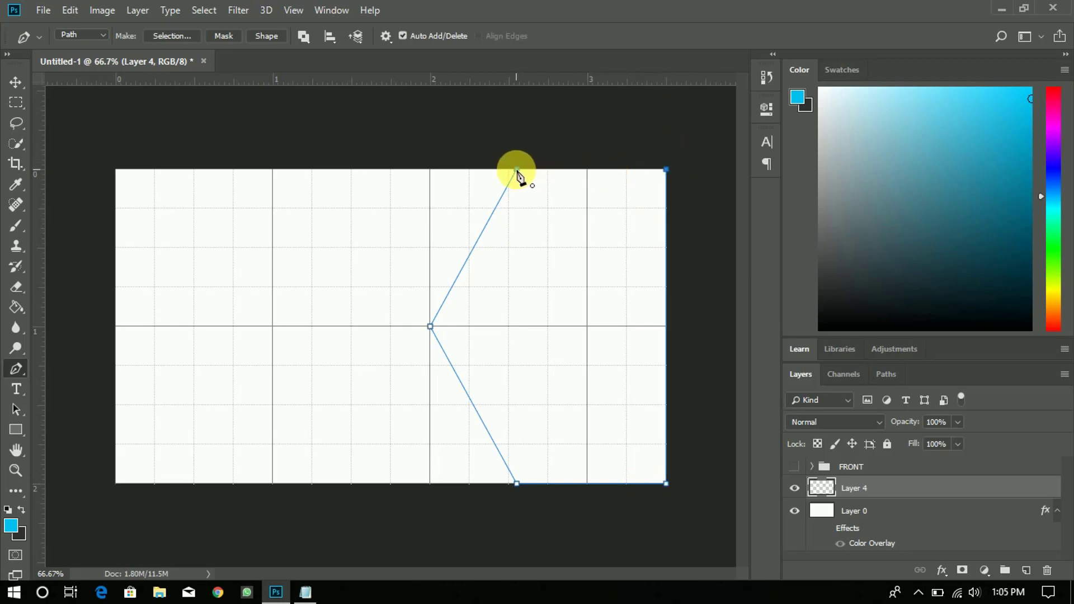
{"action": "left_click", "coordinate": [517, 170]}
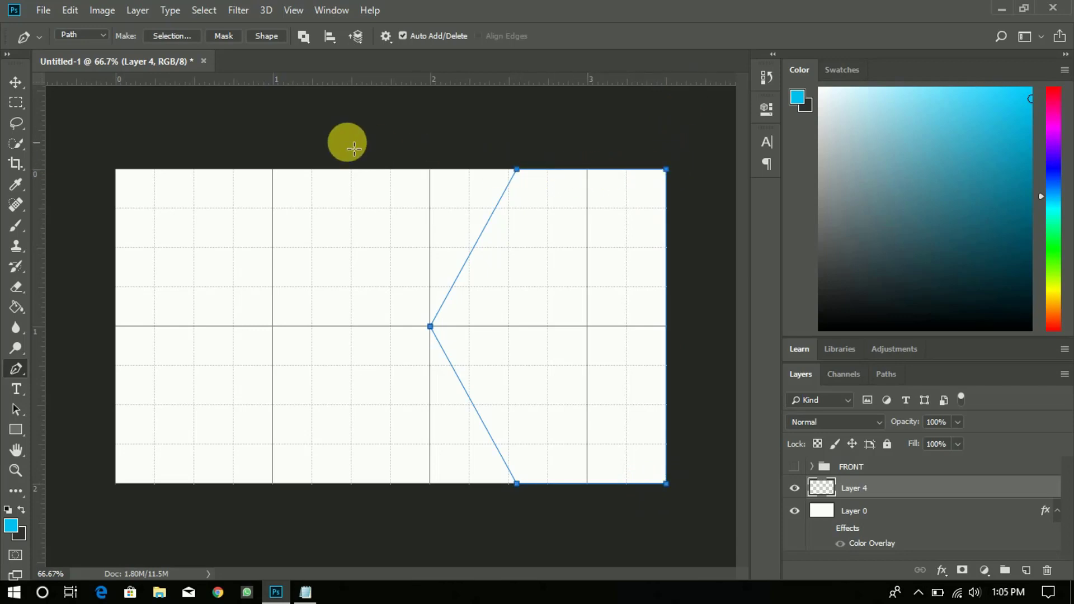
Turn the path into a selection with 0 px feather, fill it with the blue foreground color on Layer 4, and deselect.
{"action": "left_click", "coordinate": [174, 36]}
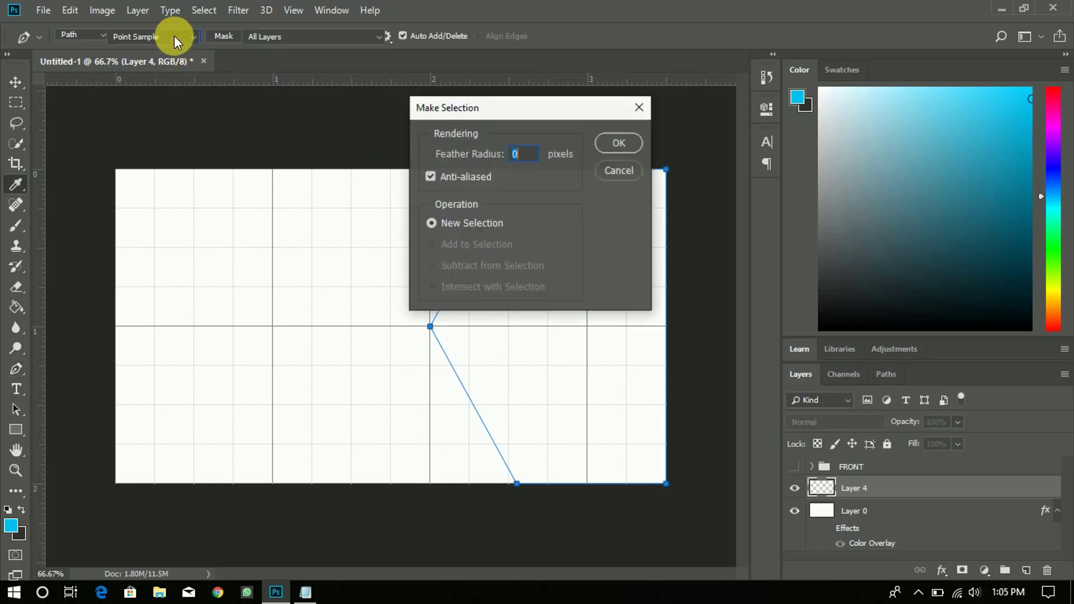
{"action": "left_click", "coordinate": [619, 145]}
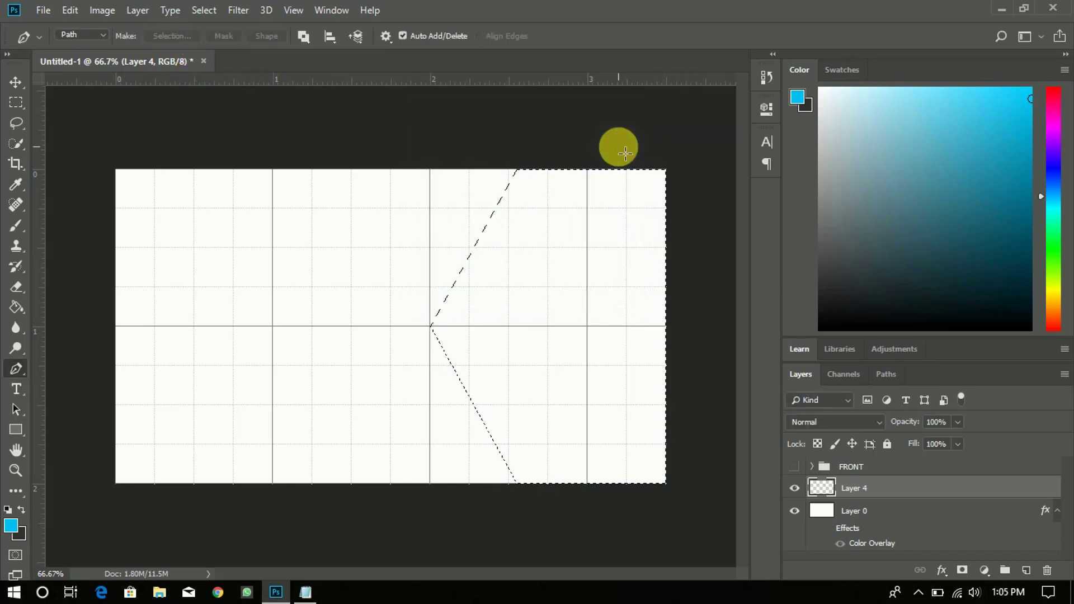
{"action": "left_click", "coordinate": [16, 320]}
{"action": "left_click", "coordinate": [15, 311]}
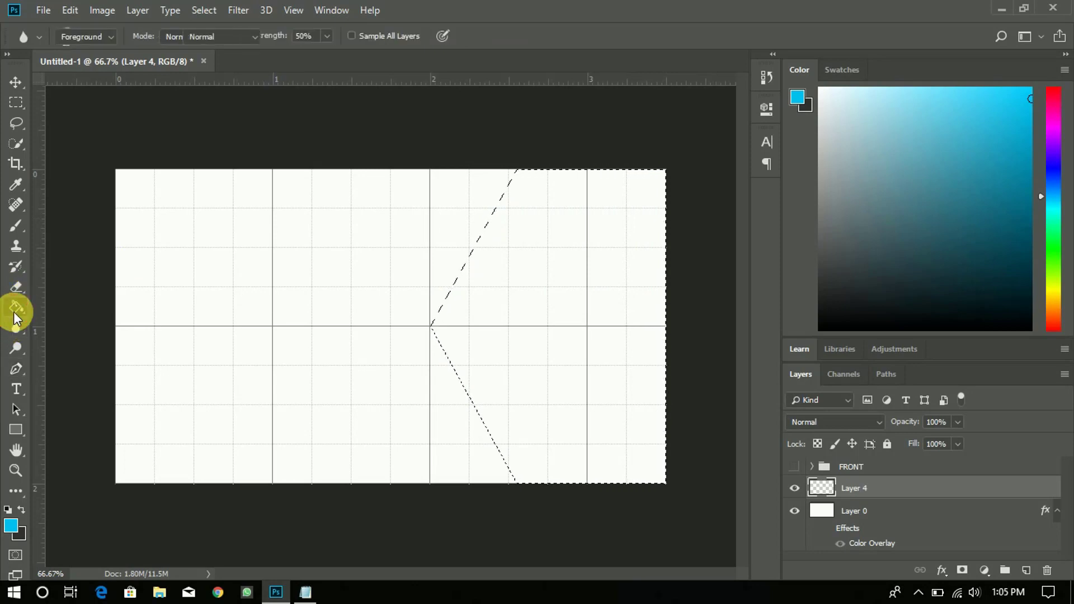
{"action": "left_click", "coordinate": [532, 313]}
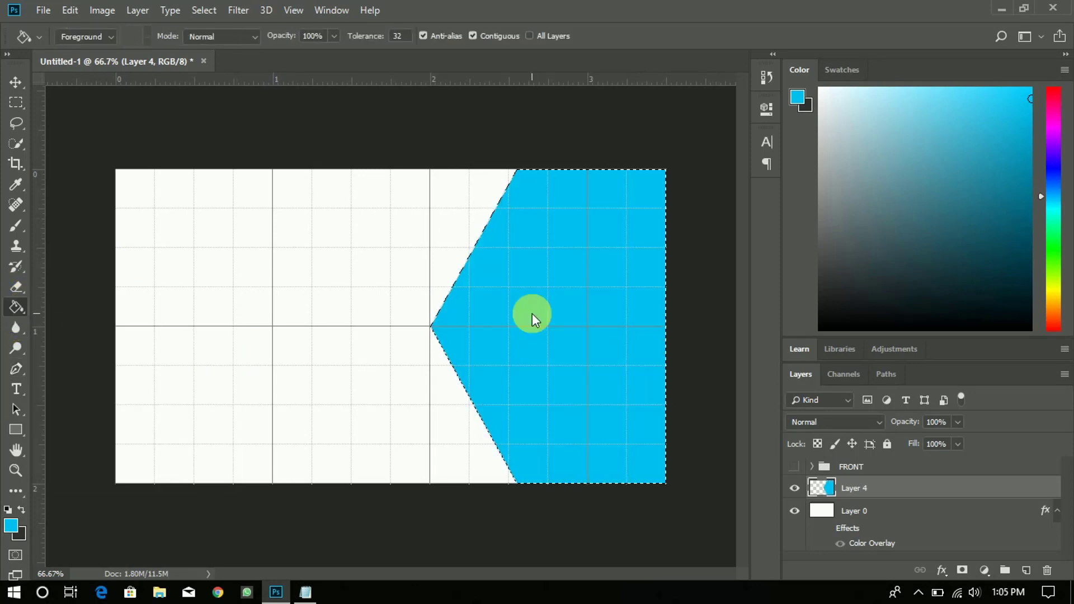
{"action": "key", "text": "ctrl+d"}
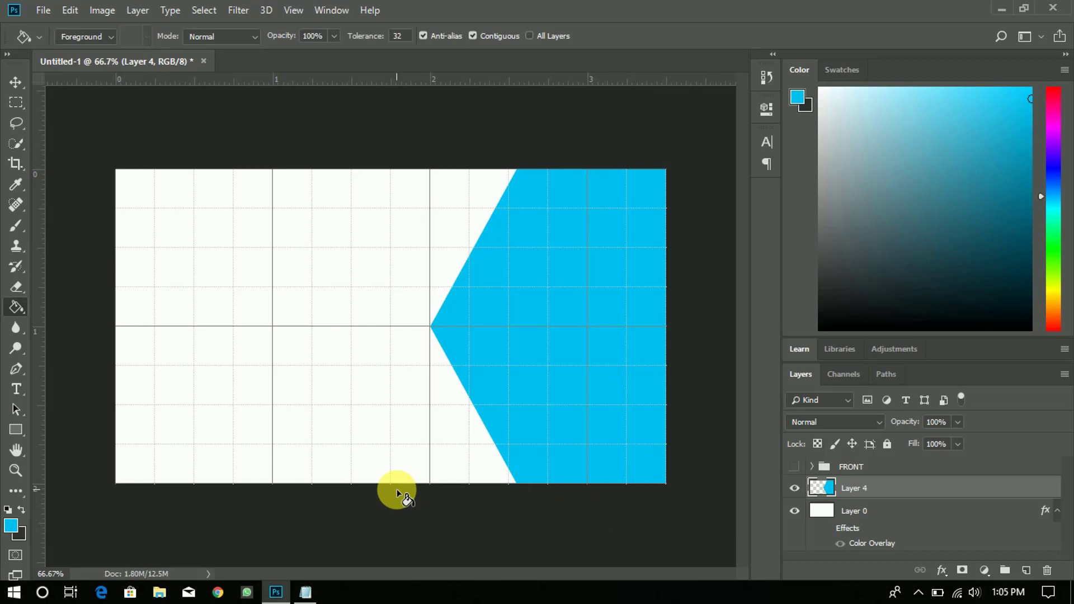
On a new layer above Layer 4, draw a closed Pen path from 2 to 3 in along both horizontal edges, notched to 2.75 in at mid-height.
{"action": "left_click", "coordinate": [17, 373]}
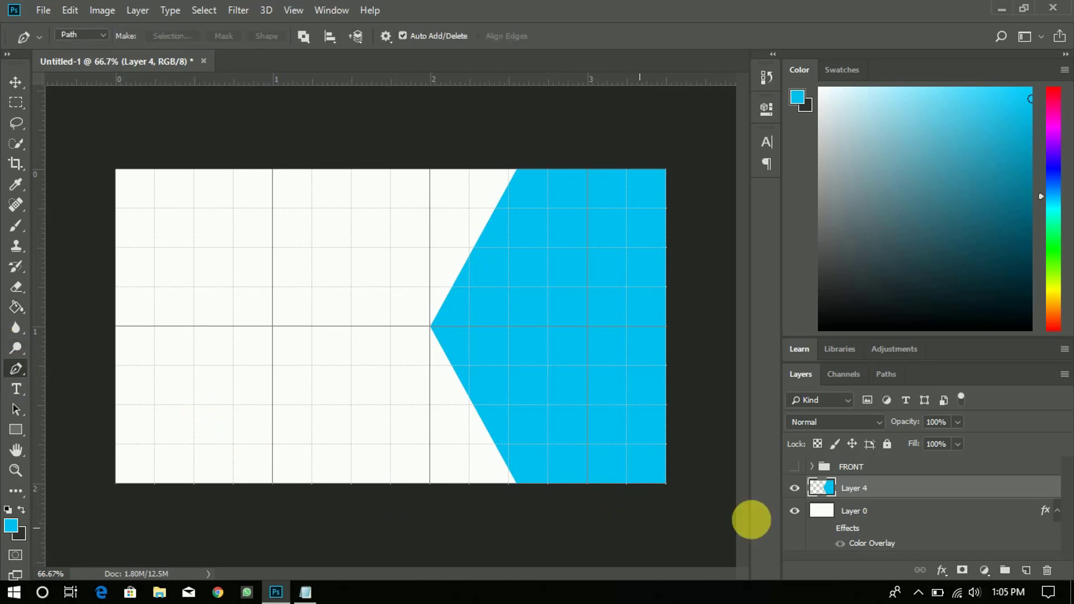
{"action": "left_click", "coordinate": [1027, 570]}
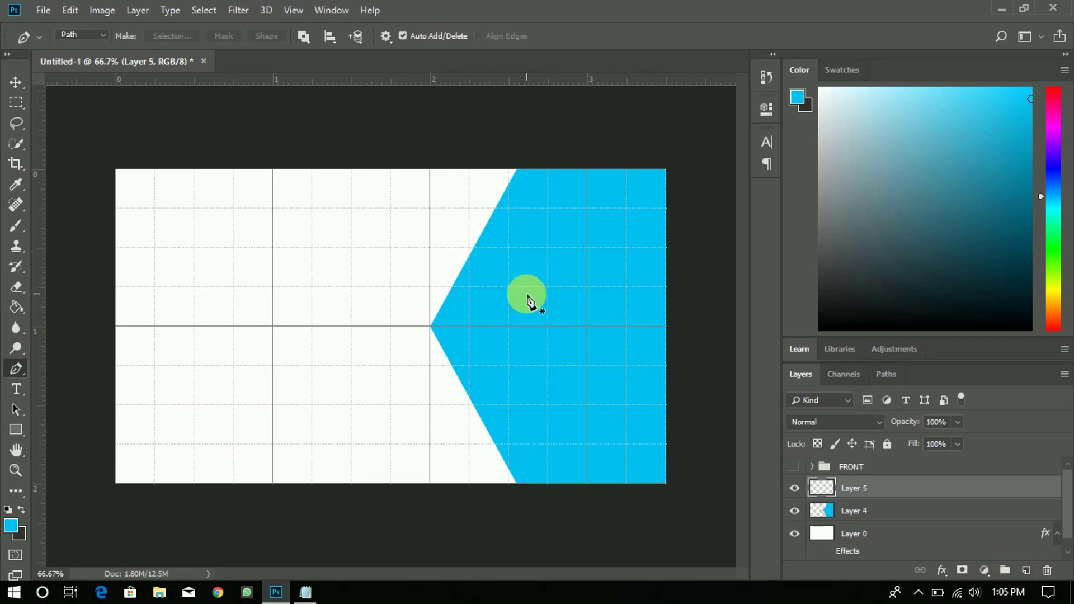
{"action": "left_click", "coordinate": [430, 169]}
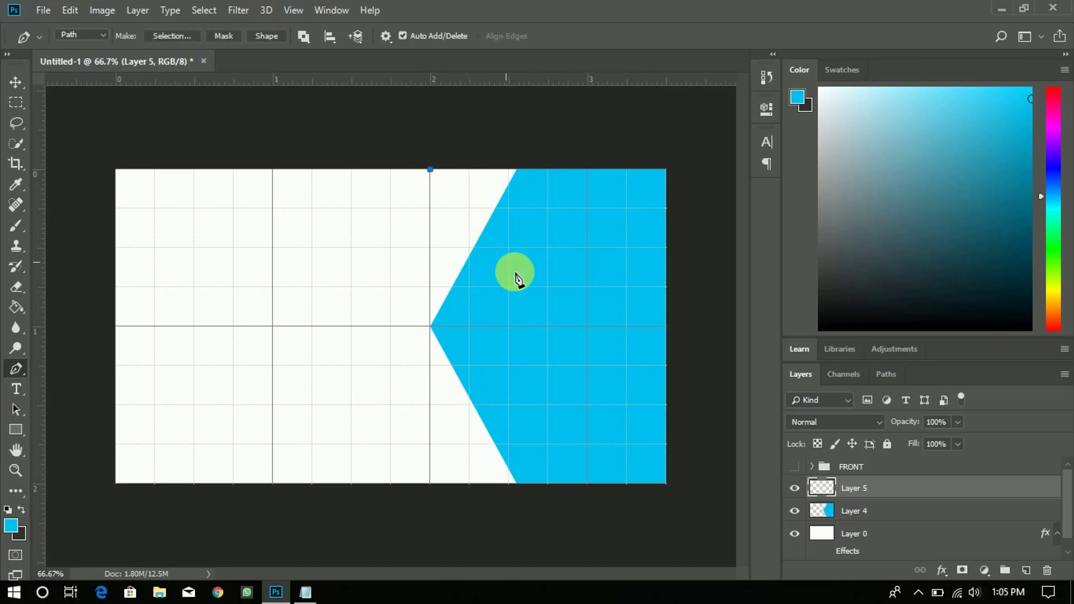
{"action": "left_click", "coordinate": [549, 327]}
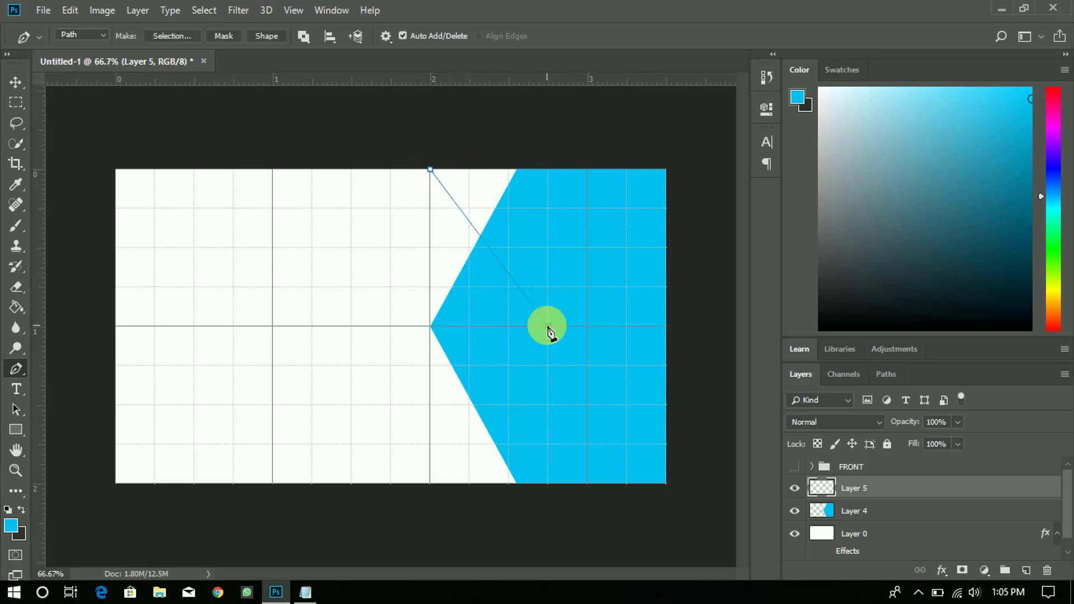
{"action": "left_click", "coordinate": [430, 484]}
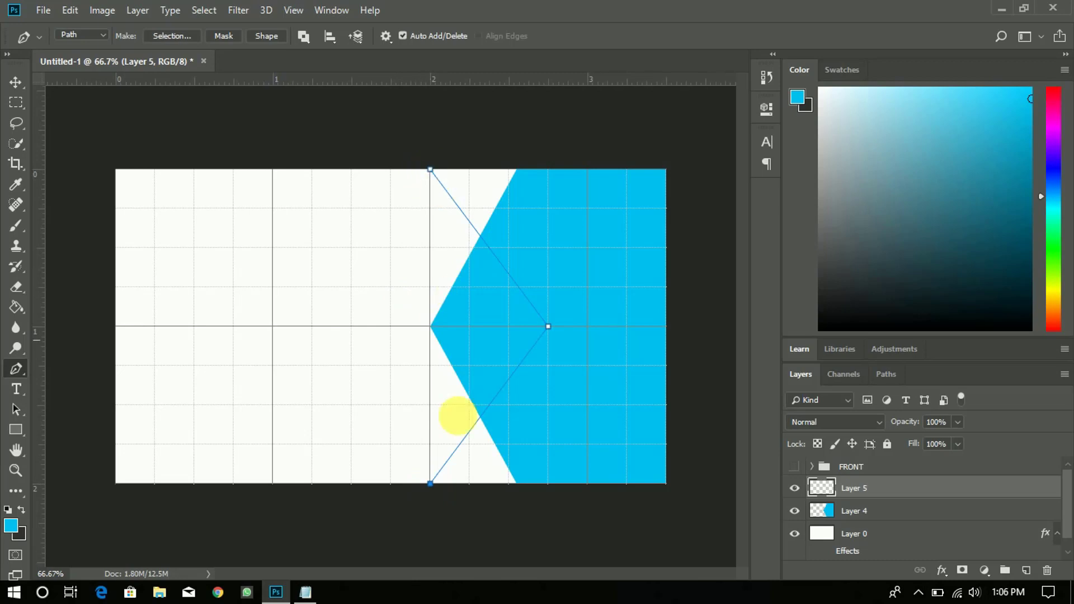
{"action": "left_click", "coordinate": [588, 483]}
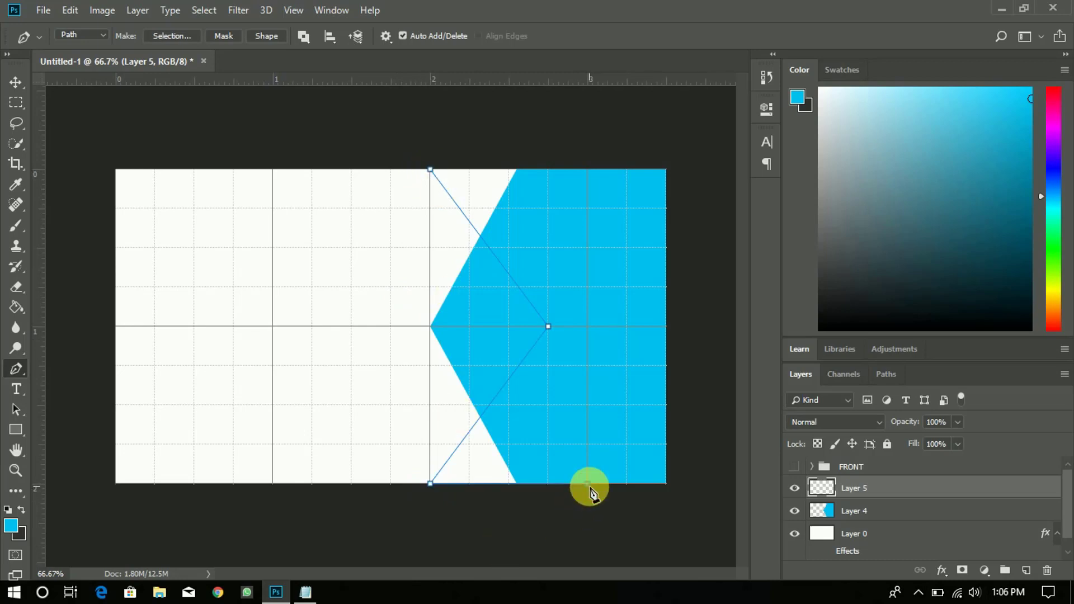
{"action": "left_click", "coordinate": [588, 170]}
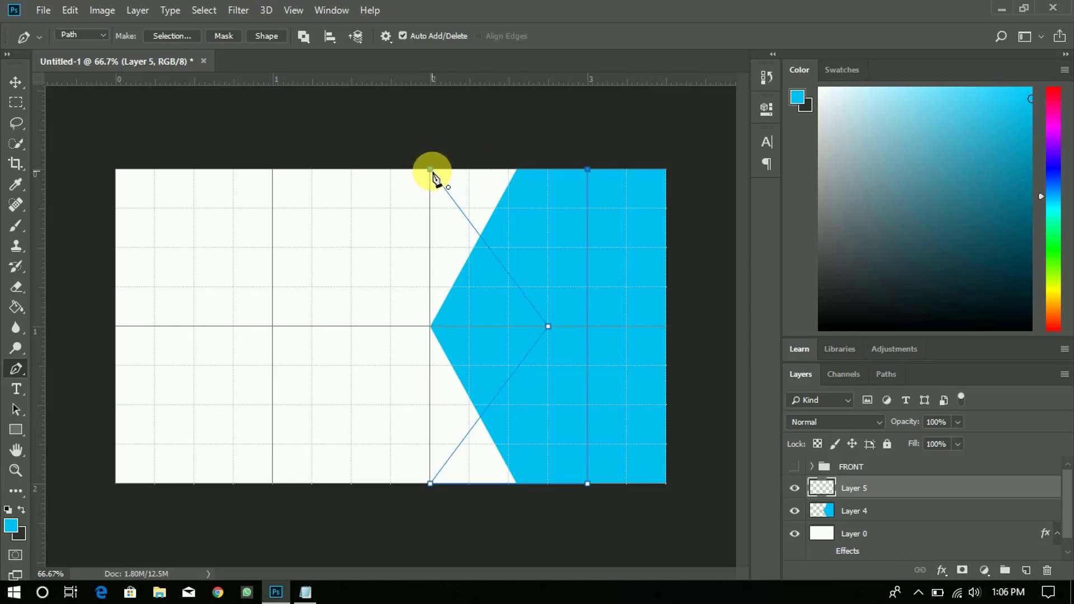
{"action": "left_click", "coordinate": [431, 170]}
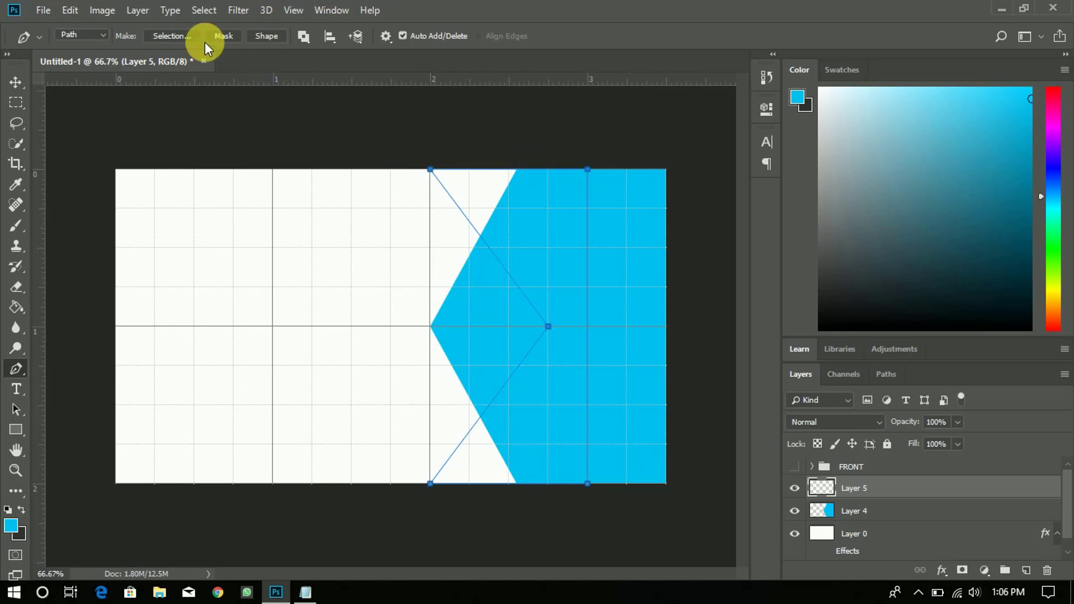
Convert the path to a selection with 0 px feather, fill it blue on Layer 5, deselect, and move Layer 5 below Layer 4.
{"action": "left_click", "coordinate": [180, 36]}
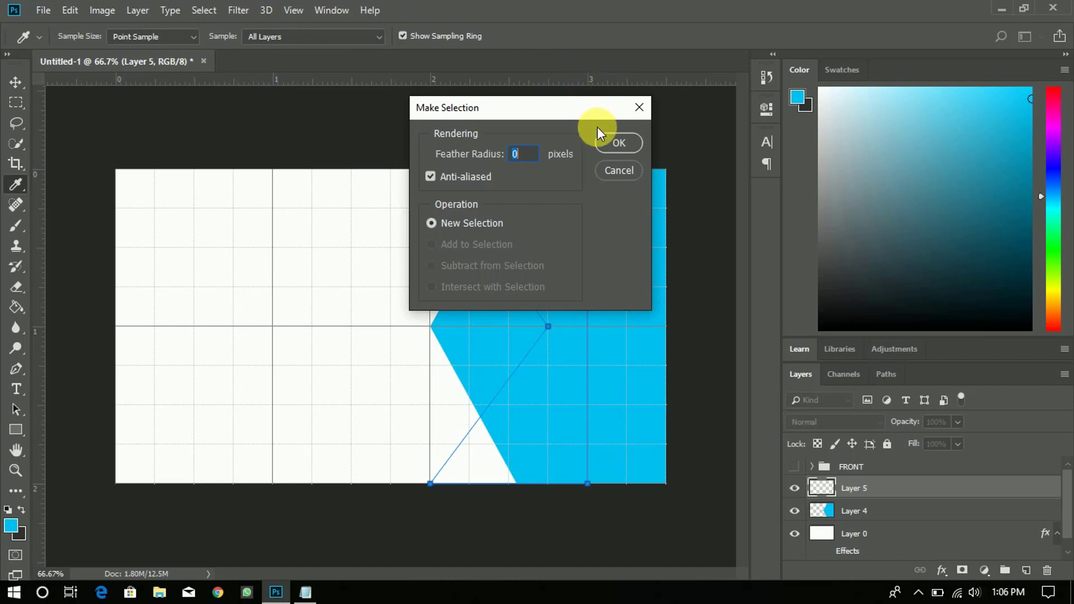
{"action": "left_click", "coordinate": [602, 135]}
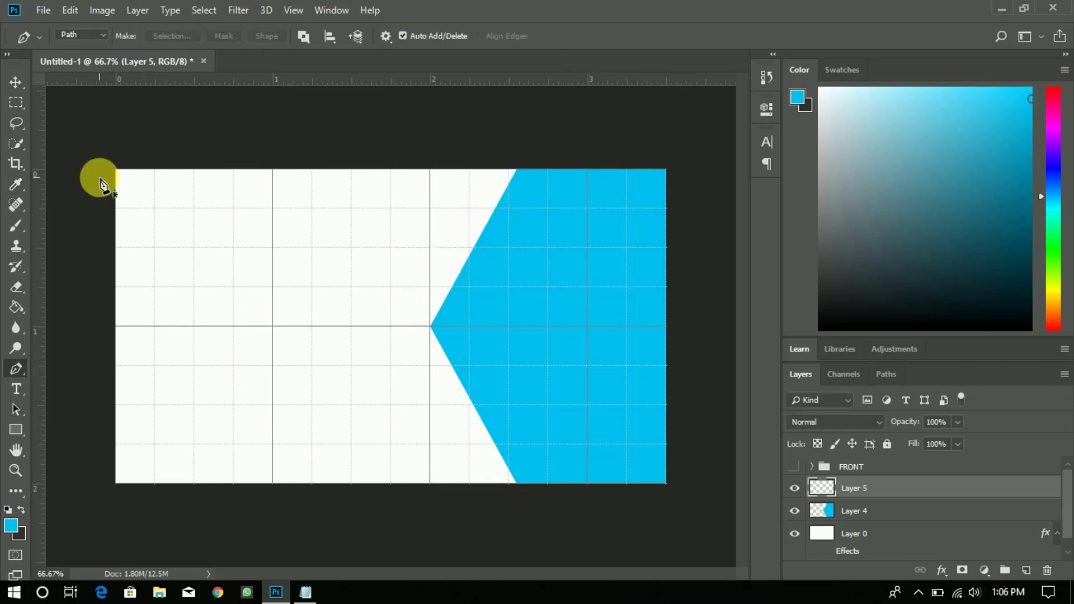
{"action": "left_click", "coordinate": [16, 307]}
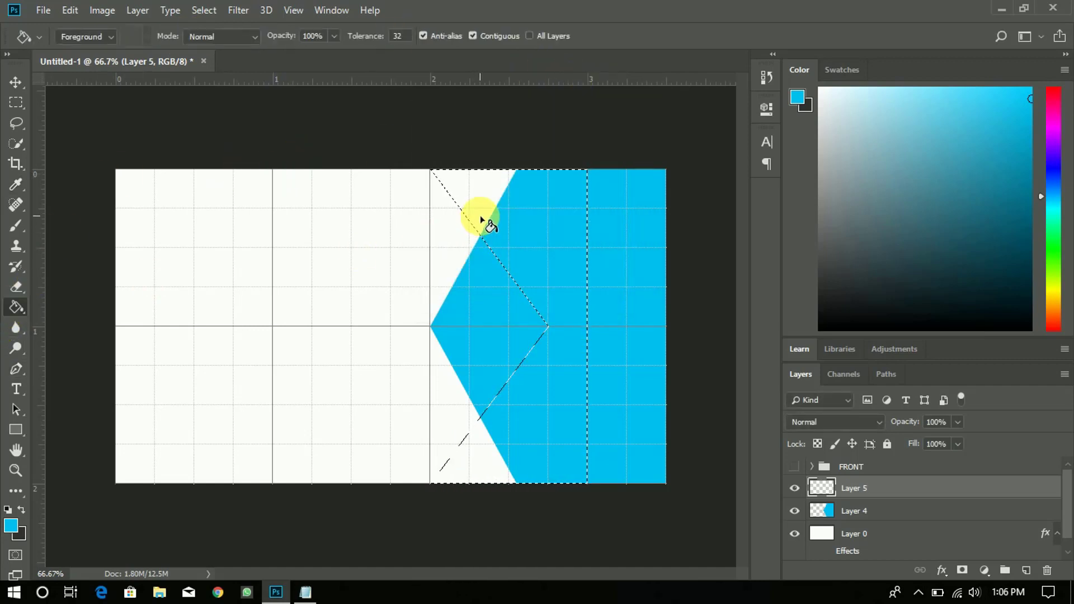
{"action": "left_click", "coordinate": [481, 219]}
{"action": "left_click_drag", "start_coordinate": [953, 496], "coordinate": [951, 517]}
{"action": "key", "text": "ctrl+d"}
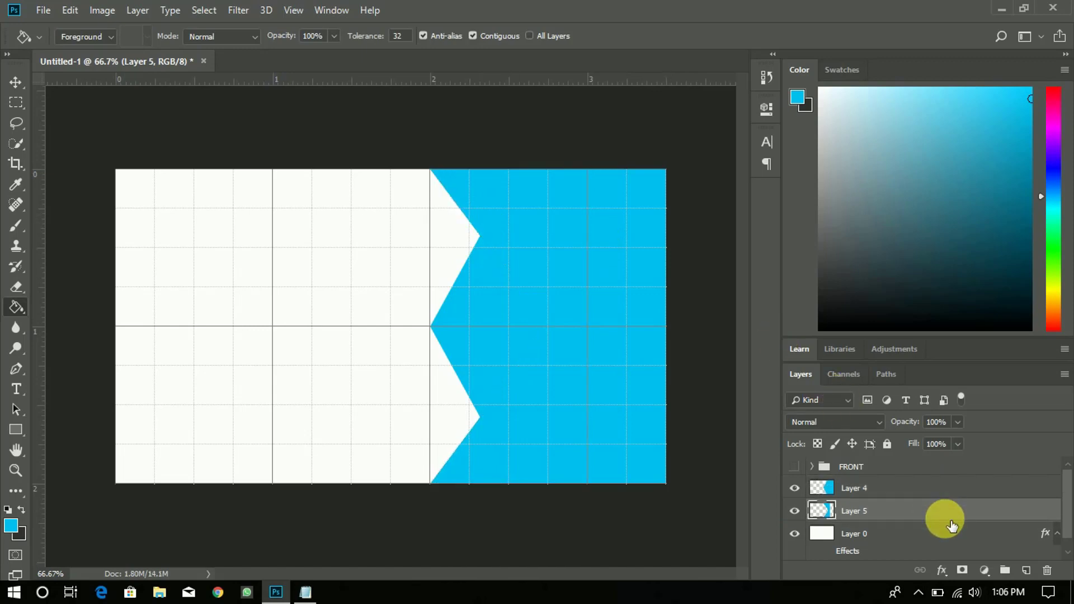
Place the city skyline photo from the desktop into the card and scale it to about 28.75% so it covers the canvas width.
{"action": "left_click", "coordinate": [1001, 10]}
{"action": "left_click_drag", "start_coordinate": [207, 39], "coordinate": [569, 286]}
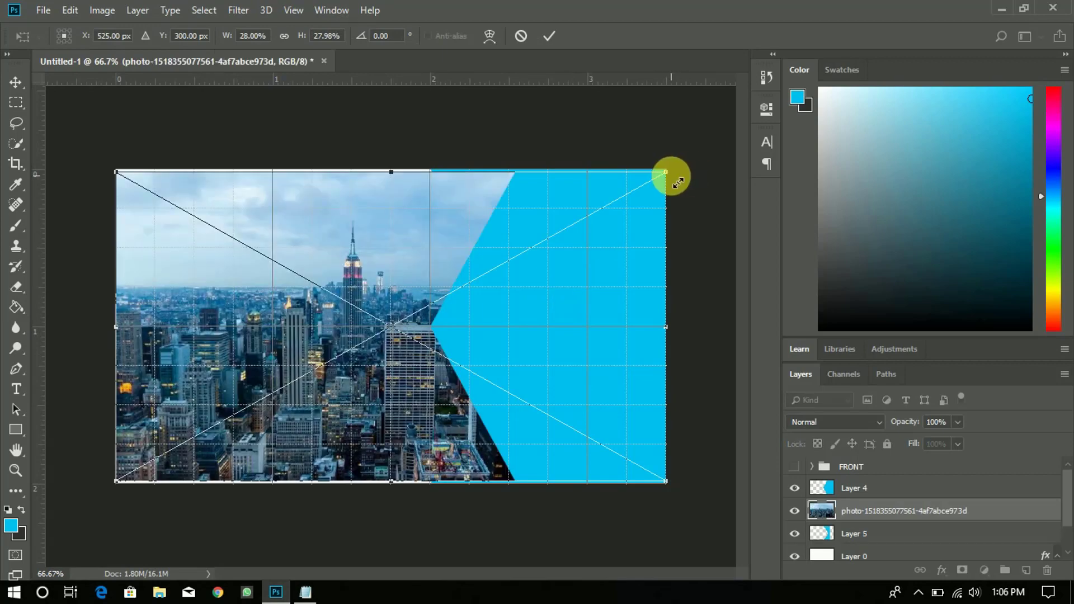
{"action": "left_click_drag", "start_coordinate": [667, 173], "coordinate": [680, 164]}
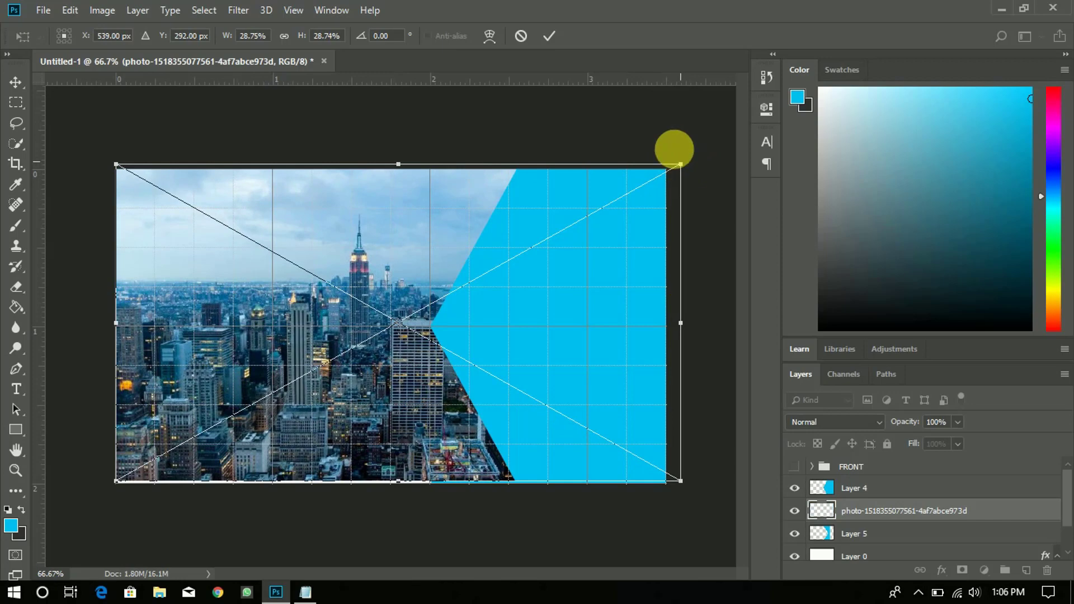
{"action": "left_click", "coordinate": [550, 36]}
Move the skyline photo layer directly above Layer 4 and clip it to Layer 4's shape.
{"action": "left_click_drag", "start_coordinate": [869, 512], "coordinate": [863, 480]}
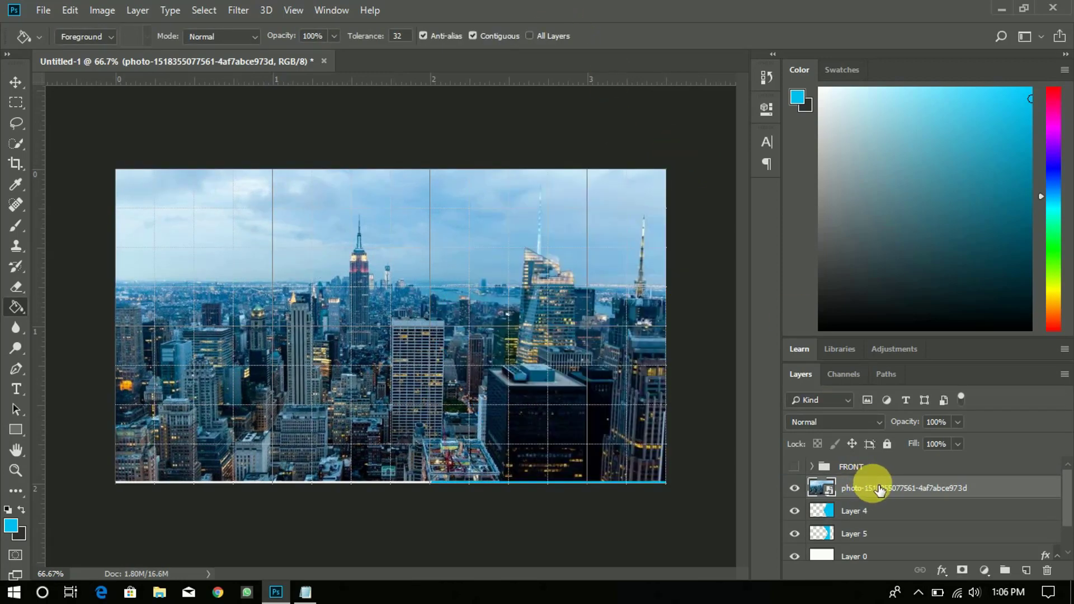
{"action": "right_click", "coordinate": [877, 486]}
{"action": "left_click", "coordinate": [691, 323]}
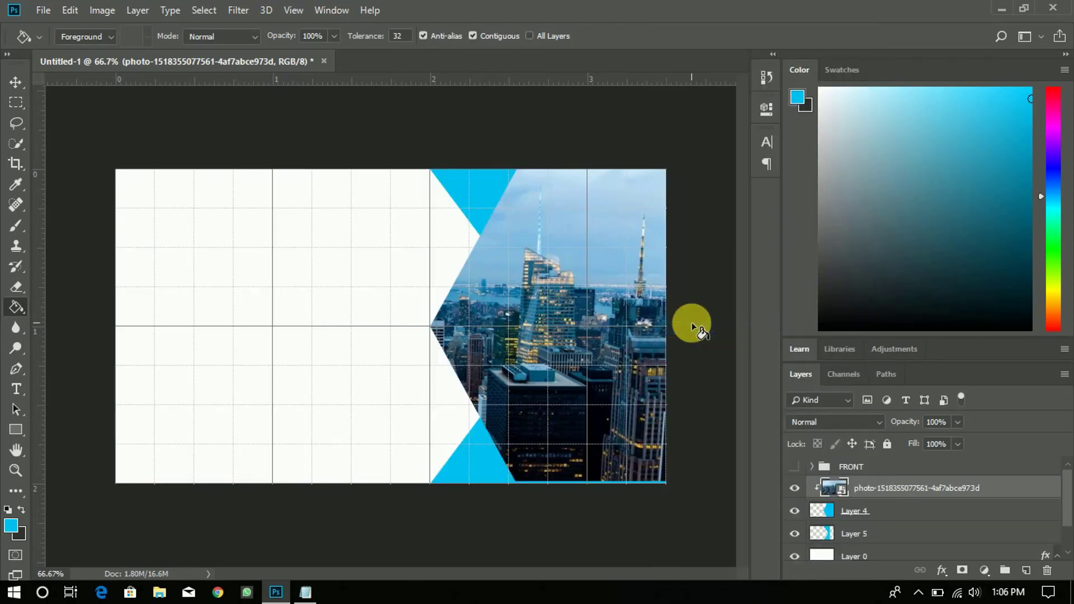
Shift the clipped photo to the right until the tall spired tower sits within the shape at about 2.8 in.
{"action": "left_click", "coordinate": [11, 83]}
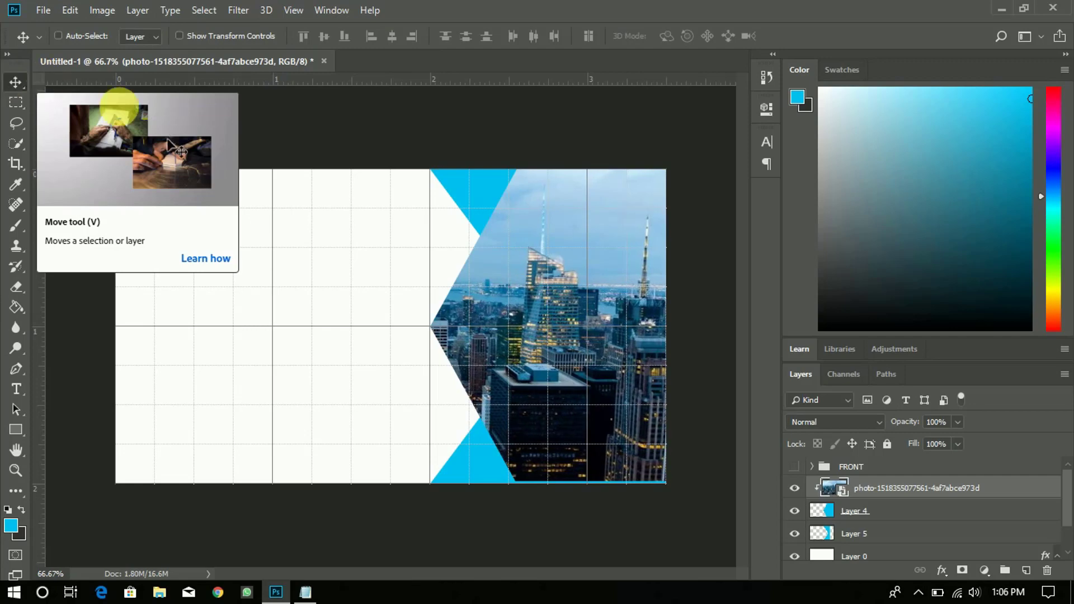
{"action": "key", "text": "Right"}
{"action": "key", "text": "Right"}
{"action": "key", "text": "Right"}
{"action": "key", "text": "Right"}
{"action": "key", "text": "Right"}
{"action": "key", "text": "Right"}
{"action": "key", "text": "Right"}
{"action": "key", "text": "Right"}
{"action": "key", "text": "Right"}
{"action": "key", "text": "Right"}
{"action": "key", "text": "Right"}
{"action": "key", "text": "Right"}
{"action": "key", "text": "Right"}
{"action": "key", "text": "Right"}
{"action": "key", "text": "Right"}
{"action": "key", "text": "Right"}
{"action": "key", "text": "Right"}
{"action": "key", "text": "Right"}
{"action": "key", "text": "Right"}
{"action": "key", "text": "Right"}
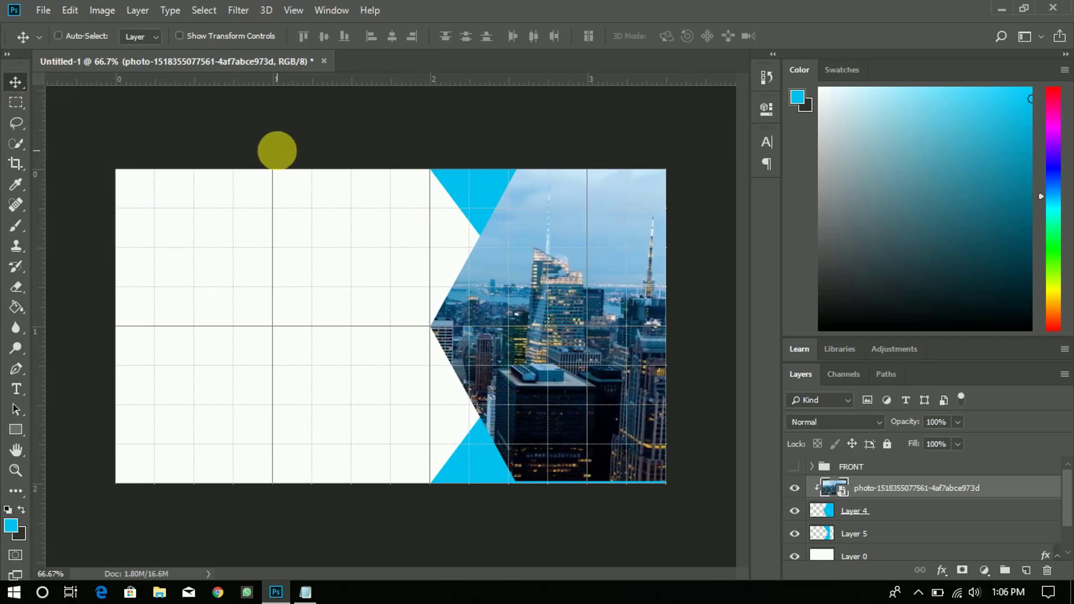
{"action": "key", "text": "shift+Right"}
{"action": "key", "text": "shift+Right"}
{"action": "key", "text": "shift+Right"}
{"action": "key", "text": "shift+Right"}
{"action": "key", "text": "shift+Right"}
{"action": "key", "text": "shift+Right"}
{"action": "key", "text": "shift+Right"}
{"action": "key", "text": "shift+Right"}
{"action": "key", "text": "shift+Right"}
{"action": "key", "text": "shift+Right"}
{"action": "key", "text": "shift+Right"}
{"action": "key", "text": "shift+Right"}
{"action": "key", "text": "shift+Right"}
{"action": "key", "text": "shift+Right"}
{"action": "key", "text": "shift+Right"}
{"action": "key", "text": "shift+Right"}
{"action": "key", "text": "shift+Right"}
{"action": "key", "text": "shift+Right"}
{"action": "key", "text": "shift+Right"}
{"action": "key", "text": "shift+Right"}
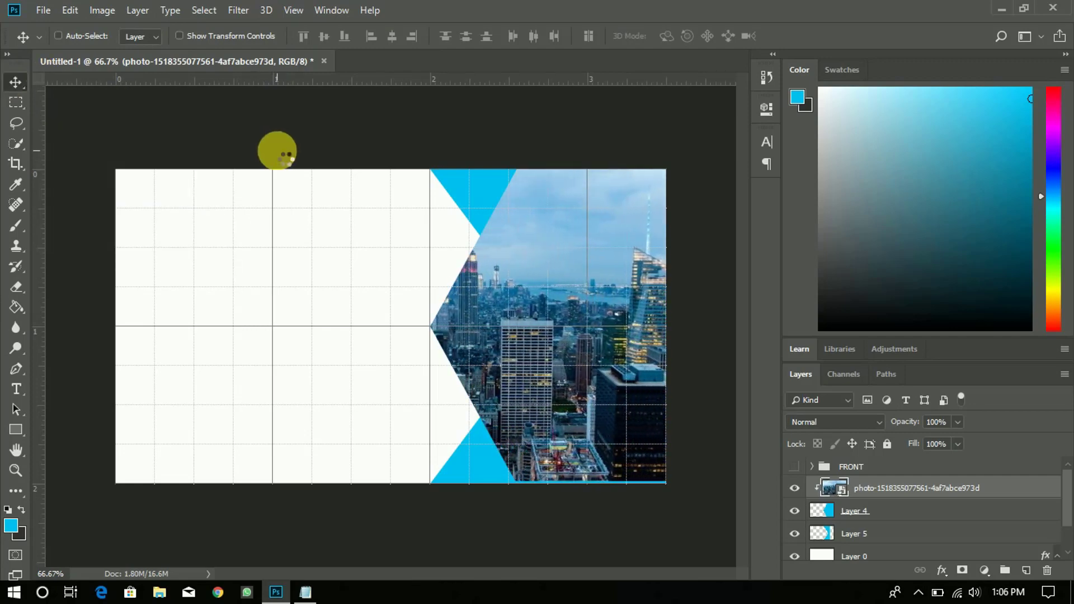
{"action": "key", "text": "shift+Right"}
{"action": "key", "text": "shift+Right"}
{"action": "key", "text": "shift+Right"}
{"action": "key", "text": "shift+Right"}
{"action": "key", "text": "shift+Right"}
{"action": "key", "text": "shift+Right"}
{"action": "key", "text": "shift+Right"}
{"action": "key", "text": "shift+Right"}
{"action": "key", "text": "shift+Right"}
{"action": "key", "text": "shift+Right"}
{"action": "key", "text": "shift+Right"}
{"action": "key", "text": "shift+Right"}
{"action": "key", "text": "shift+Right"}
{"action": "key", "text": "shift+Right"}
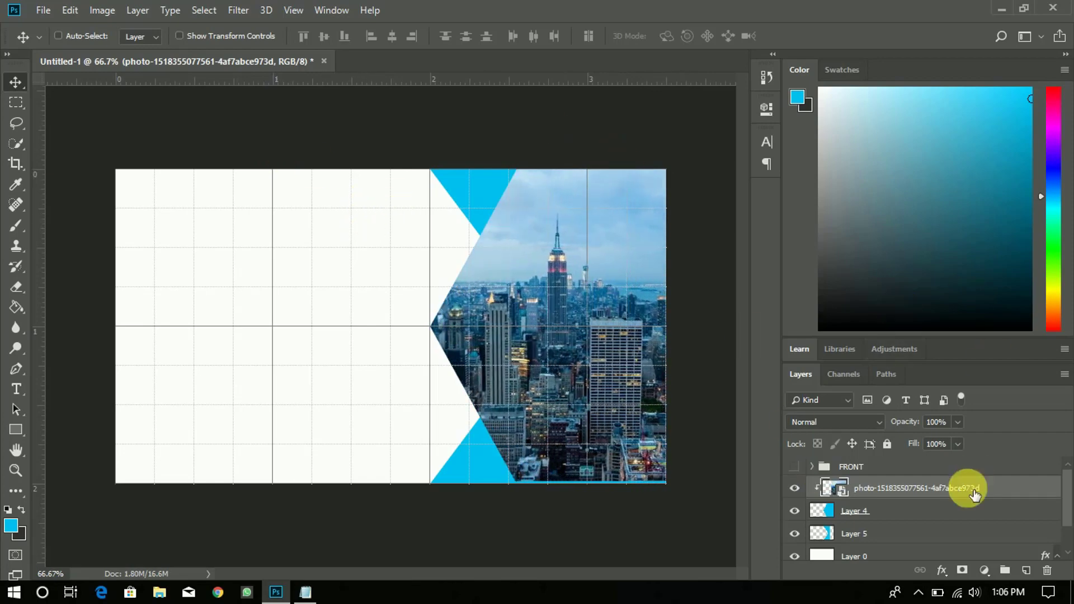
Place the Untitled-1 hexagon logo from the desktop at 100% scale on the white area, centered at about X 300.5 px, Y 184.5 px.
{"action": "left_click", "coordinate": [998, 6]}
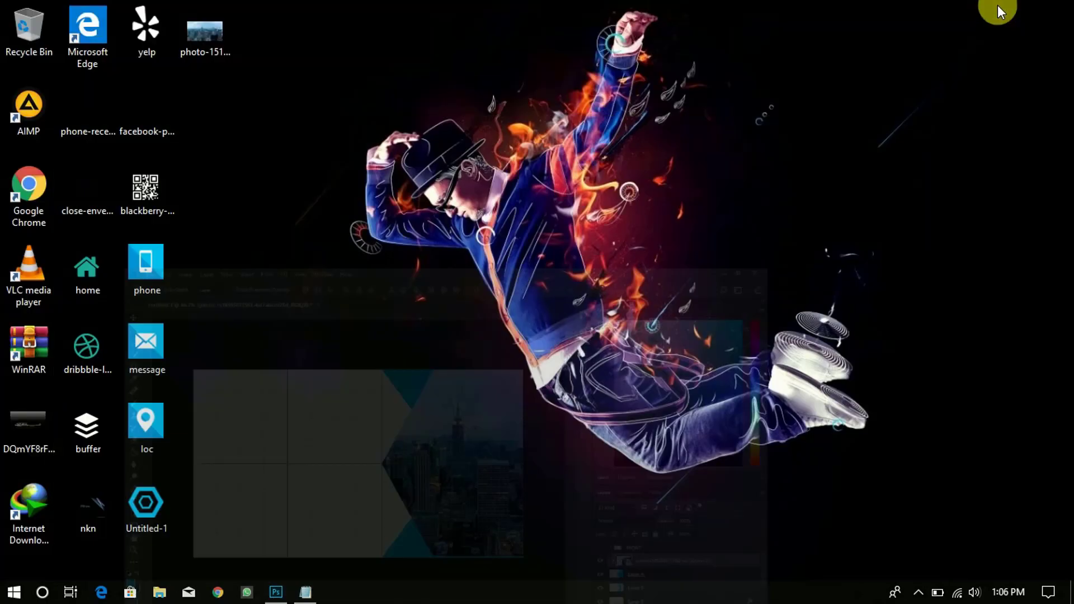
{"action": "left_click_drag", "start_coordinate": [145, 509], "coordinate": [273, 302]}
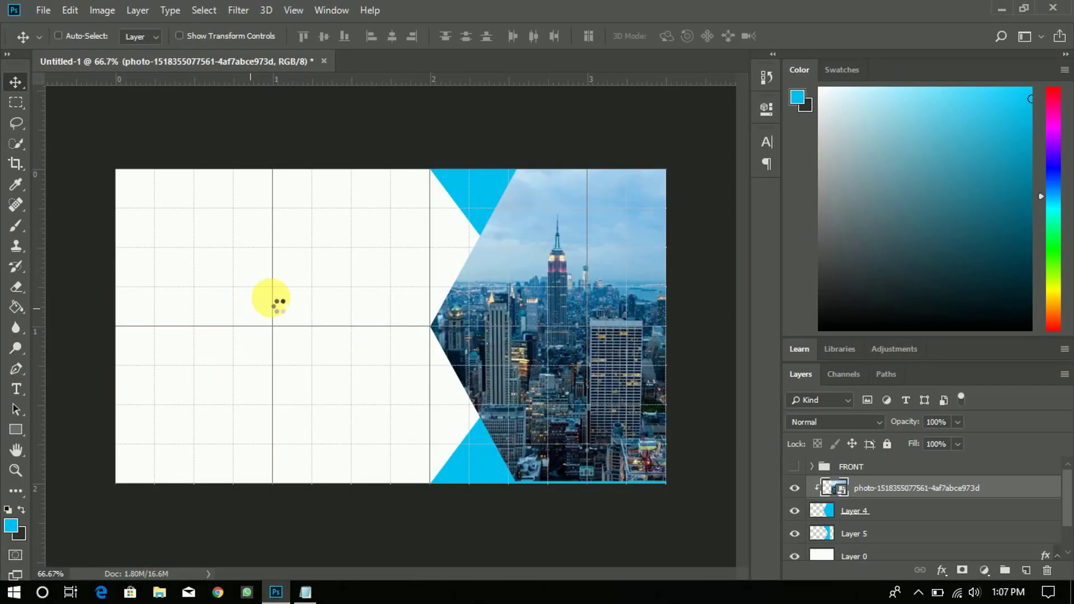
{"action": "left_click_drag", "start_coordinate": [397, 334], "coordinate": [278, 270]}
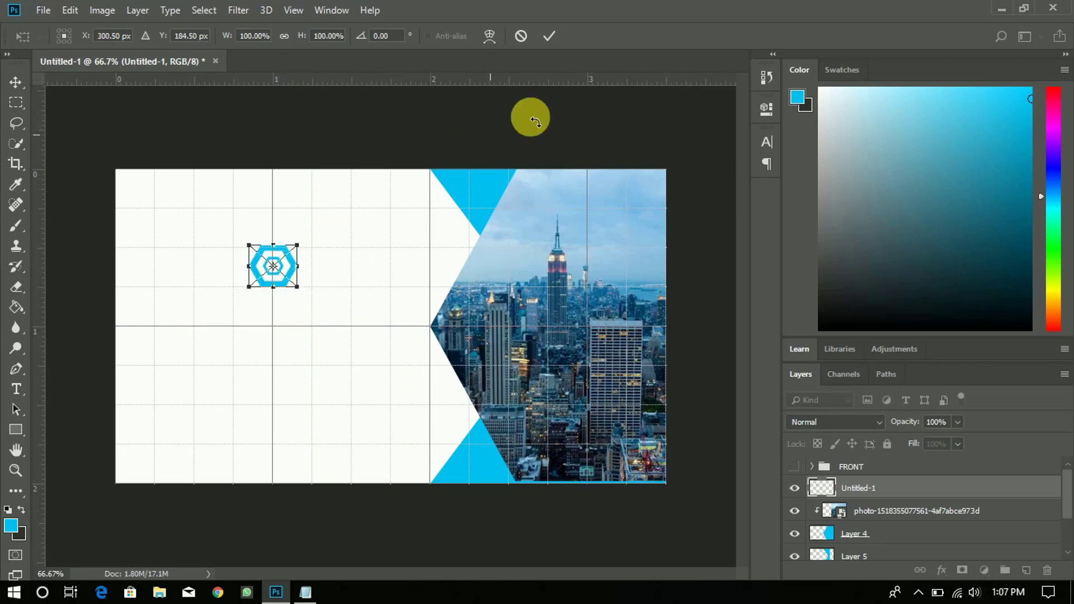
{"action": "left_click", "coordinate": [548, 34]}
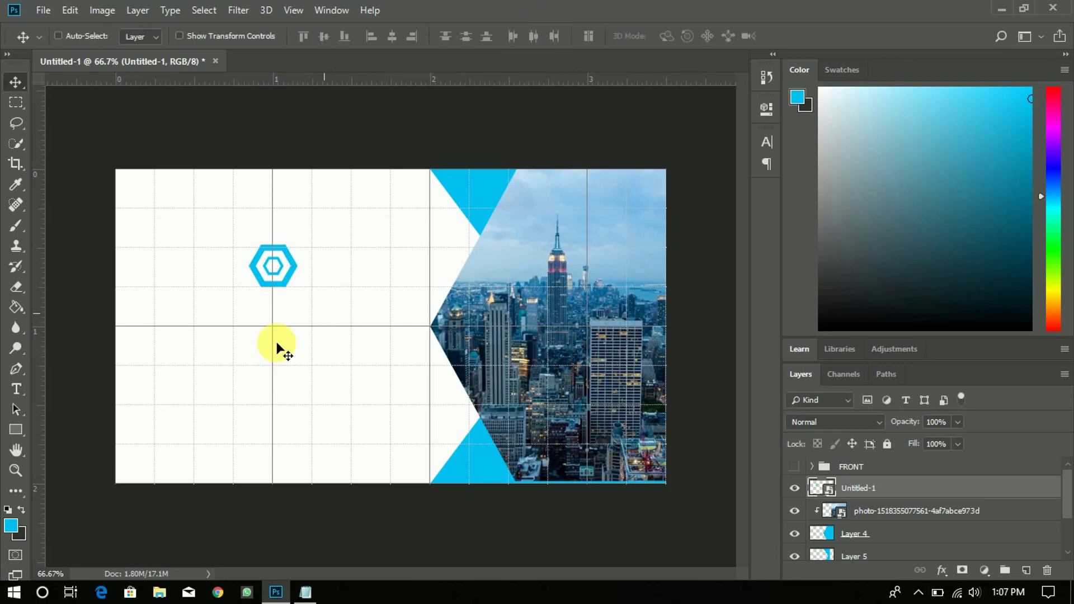
Add the blue text COMPANY LOGO just below the hexagon logo in Roboto Slab Bold, 12 pt.
{"action": "key", "text": "t"}
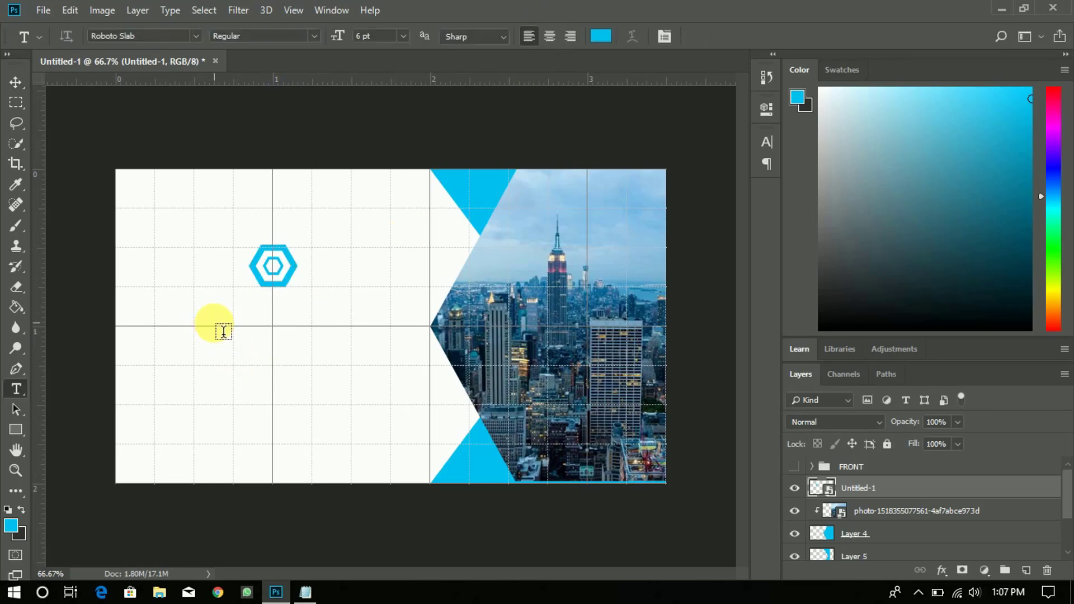
{"action": "left_click", "coordinate": [207, 325]}
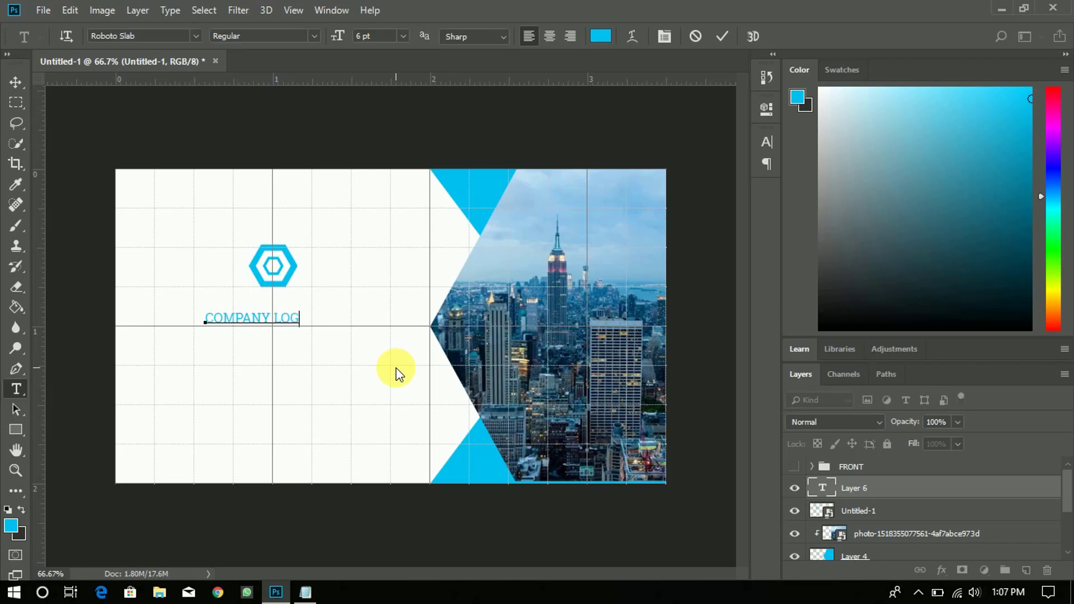
{"action": "key", "text": "ctrl+a"}
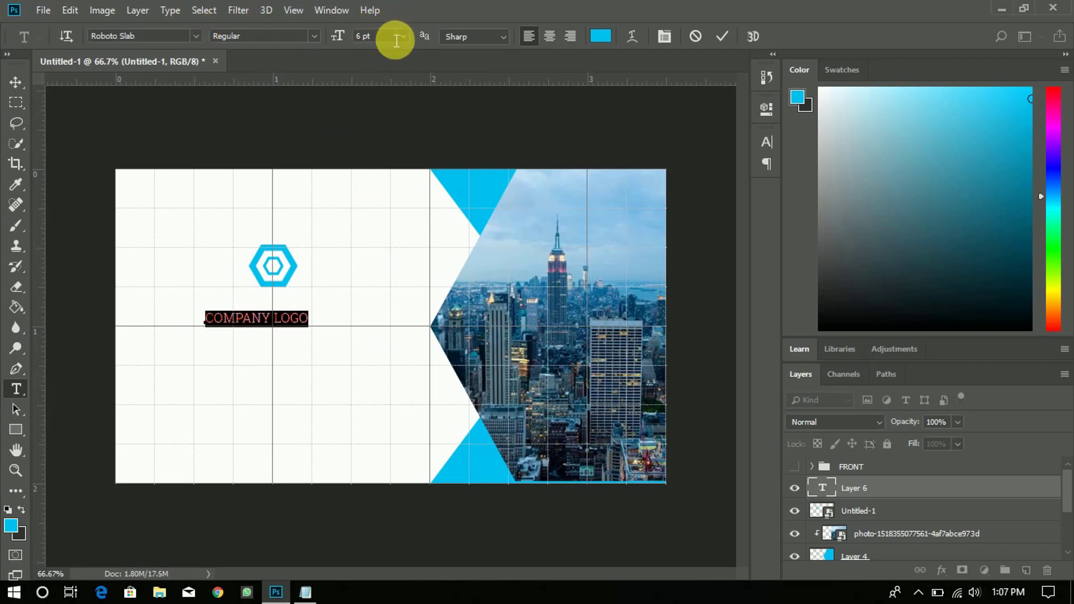
{"action": "key", "text": "Up"}
{"action": "key", "text": "Up"}
{"action": "key", "text": "Up"}
{"action": "key", "text": "Up"}
{"action": "key", "text": "Up"}
{"action": "key", "text": "Up"}
{"action": "key", "text": "Up"}
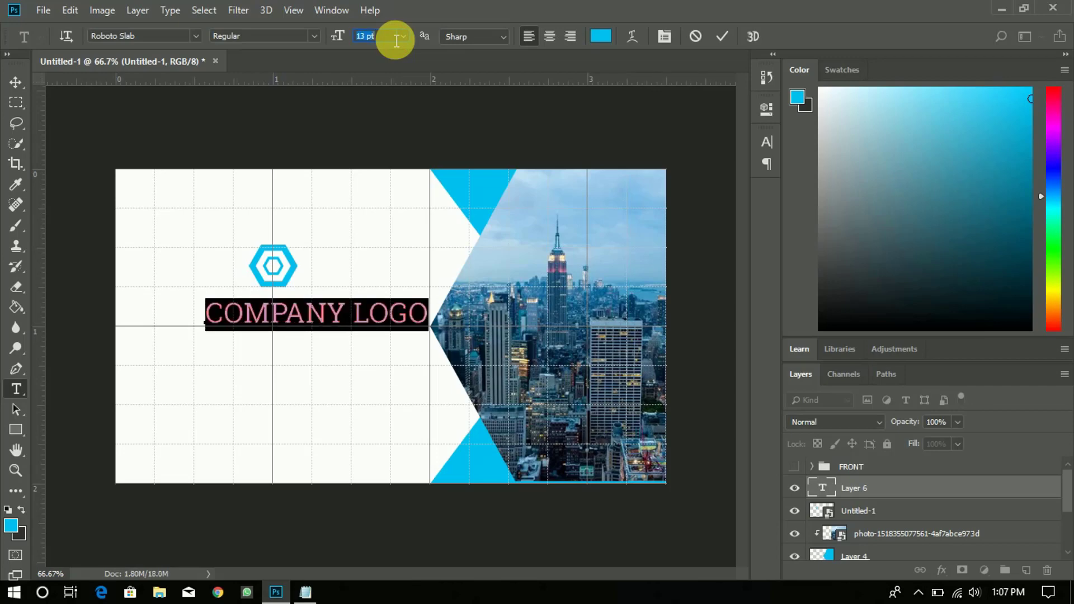
{"action": "left_click", "coordinate": [314, 35]}
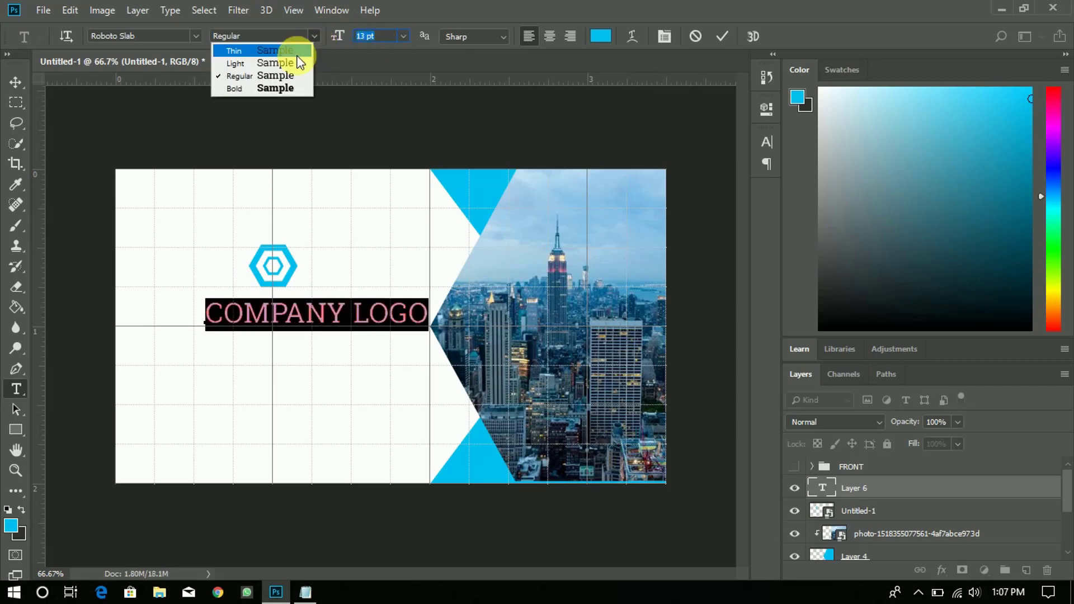
{"action": "left_click", "coordinate": [280, 87]}
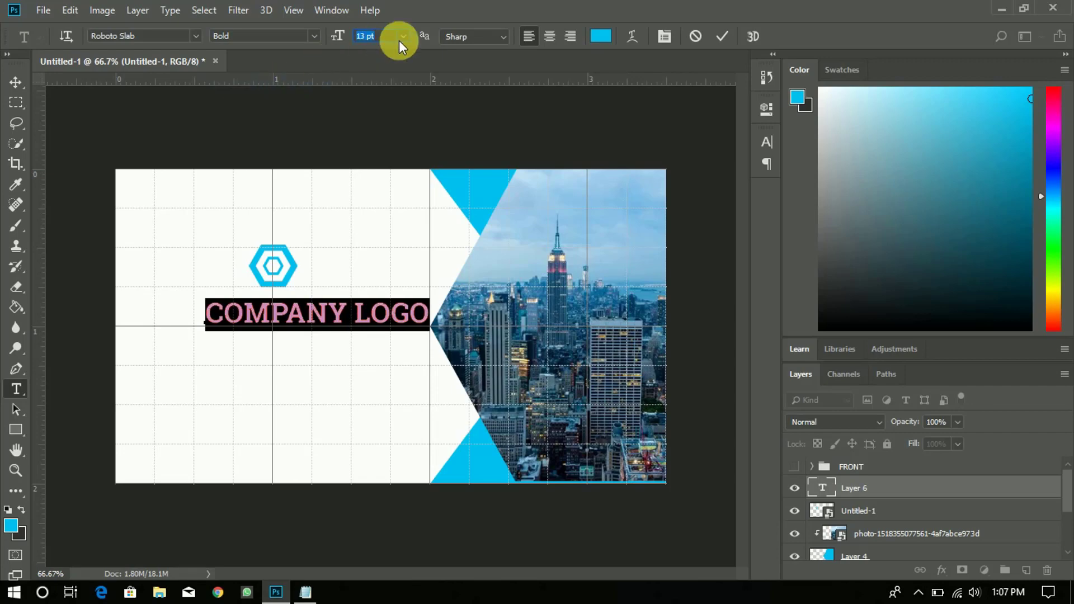
{"action": "key", "text": "Down"}
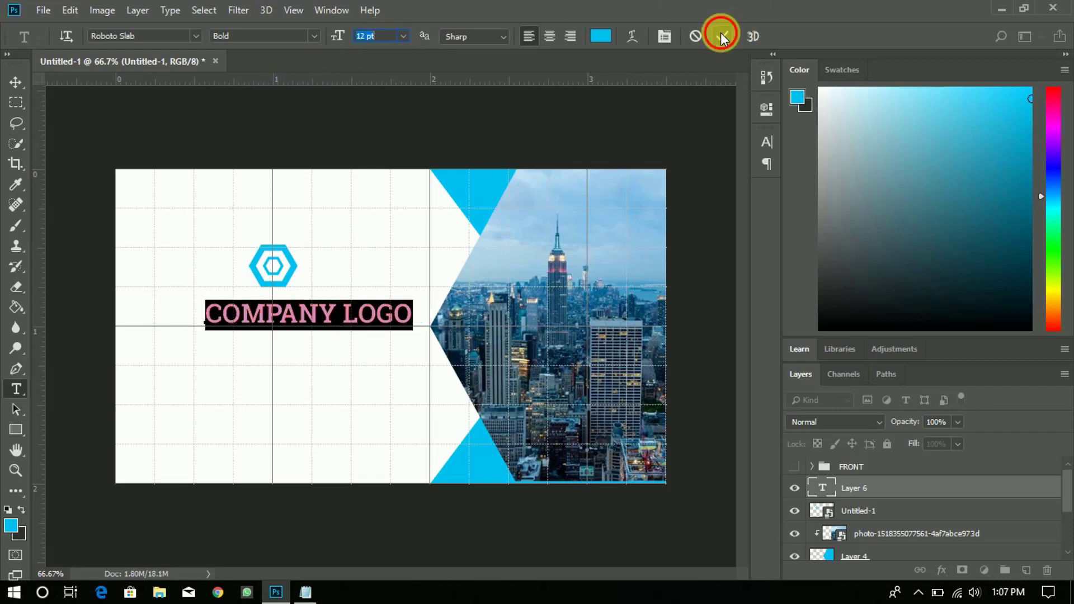
{"action": "left_click", "coordinate": [721, 36]}
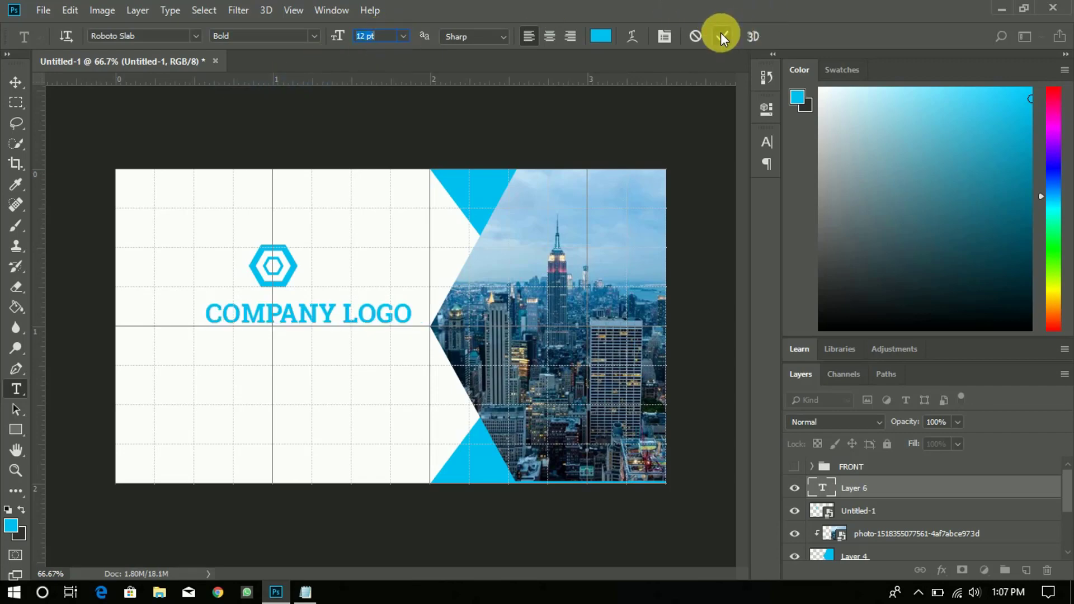
Align the horizontal centers of the COMPANY LOGO text and hexagon logo, and shift both left to center them on the 1 in gridline.
{"action": "left_click", "coordinate": [874, 509], "text": "shift"}
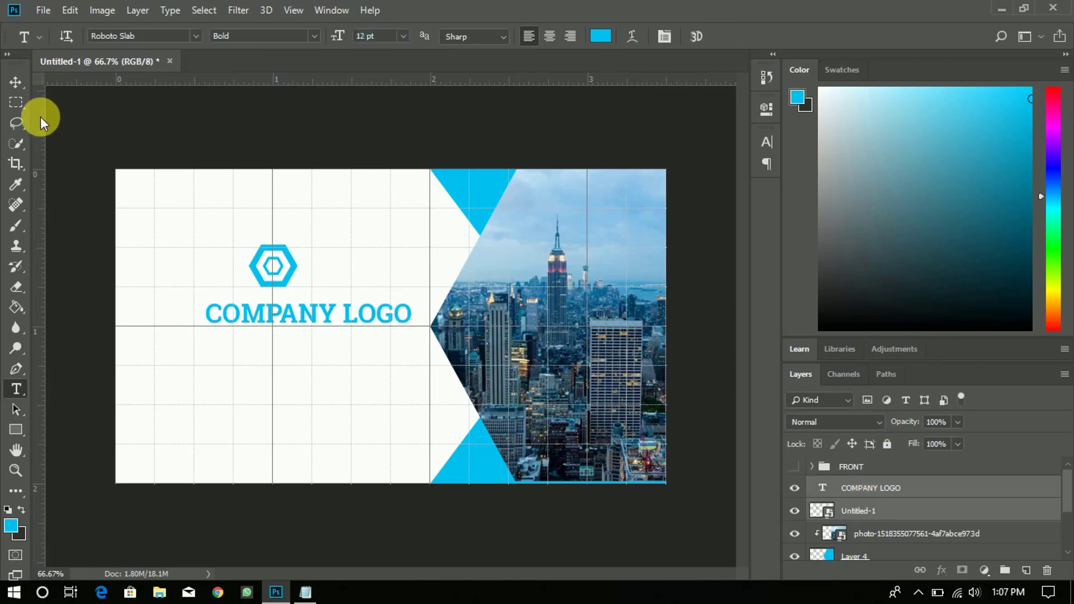
{"action": "left_click", "coordinate": [15, 82]}
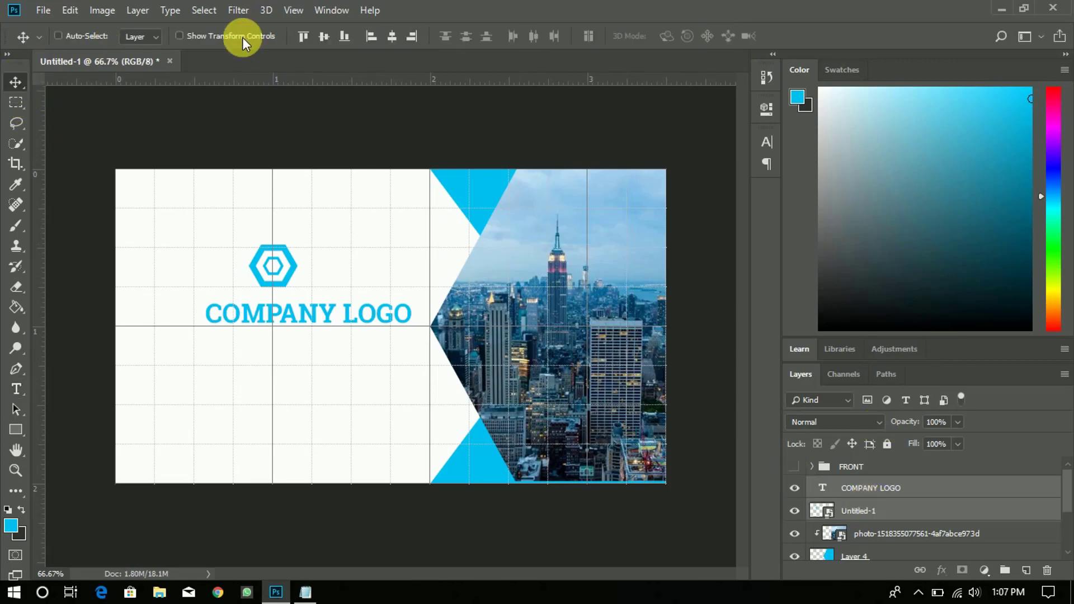
{"action": "left_click", "coordinate": [391, 36]}
{"action": "key", "text": "Left"}
{"action": "key", "text": "Left"}
{"action": "key", "text": "Left"}
{"action": "key", "text": "Left"}
{"action": "key", "text": "Left"}
{"action": "key", "text": "Left"}
{"action": "key", "text": "Left"}
{"action": "key", "text": "Left"}
{"action": "key", "text": "Left"}
{"action": "key", "text": "Left"}
{"action": "key", "text": "Left"}
{"action": "key", "text": "Left"}
{"action": "key", "text": "Left"}
{"action": "key", "text": "Left"}
{"action": "key", "text": "Left"}
{"action": "key", "text": "Left"}
{"action": "key", "text": "Left"}
{"action": "key", "text": "Left"}
{"action": "key", "text": "Left"}
{"action": "key", "text": "Left"}
{"action": "key", "text": "Left"}
{"action": "key", "text": "Left"}
{"action": "key", "text": "Left"}
{"action": "key", "text": "Left"}
{"action": "key", "text": "Left"}
{"action": "key", "text": "Left"}
{"action": "key", "text": "Left"}
{"action": "key", "text": "Left"}
{"action": "key", "text": "Left"}
{"action": "key", "text": "Left"}
{"action": "key", "text": "Left"}
{"action": "key", "text": "Left"}
{"action": "key", "text": "Left"}
{"action": "key", "text": "Left"}
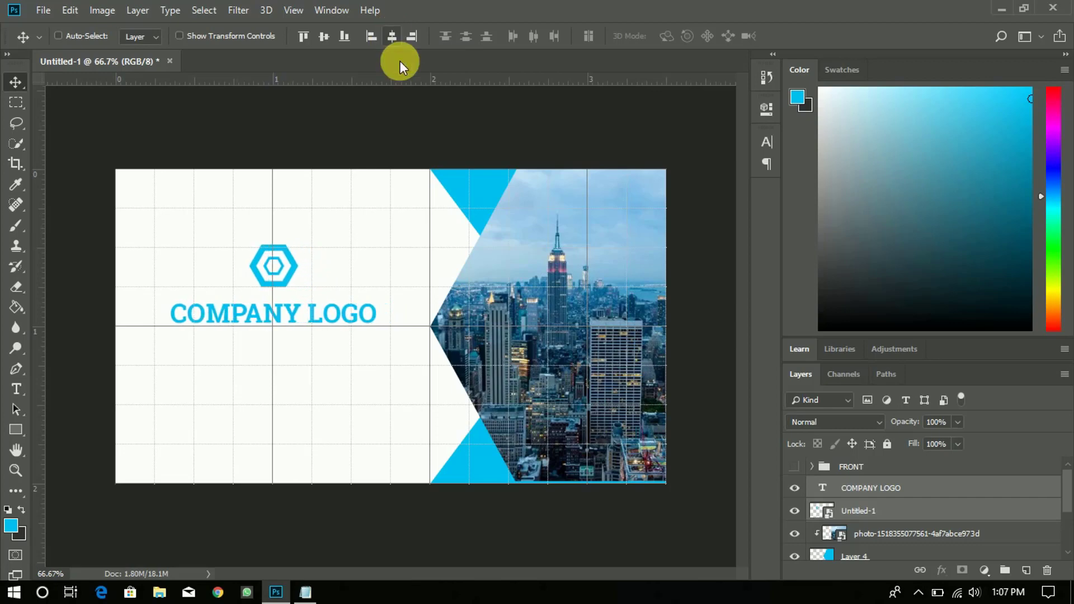
Hide all layer effects on Layer 0 to remove the white Color Overlay from the card's background.
{"action": "scroll", "coordinate": [1065, 506], "scroll_direction": "down", "scroll_amount": 4}
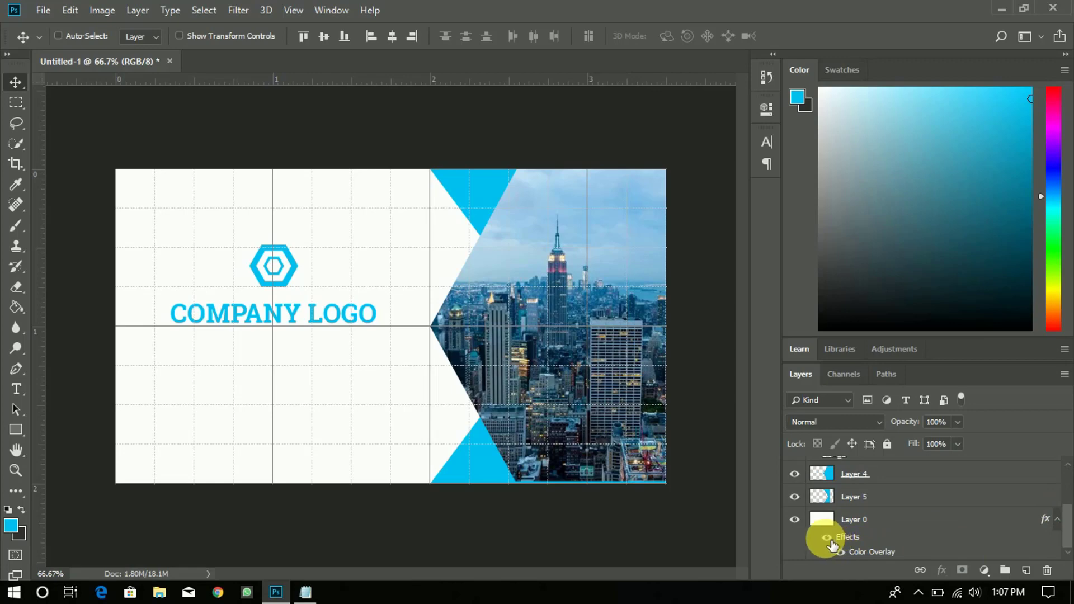
{"action": "left_click", "coordinate": [832, 541]}
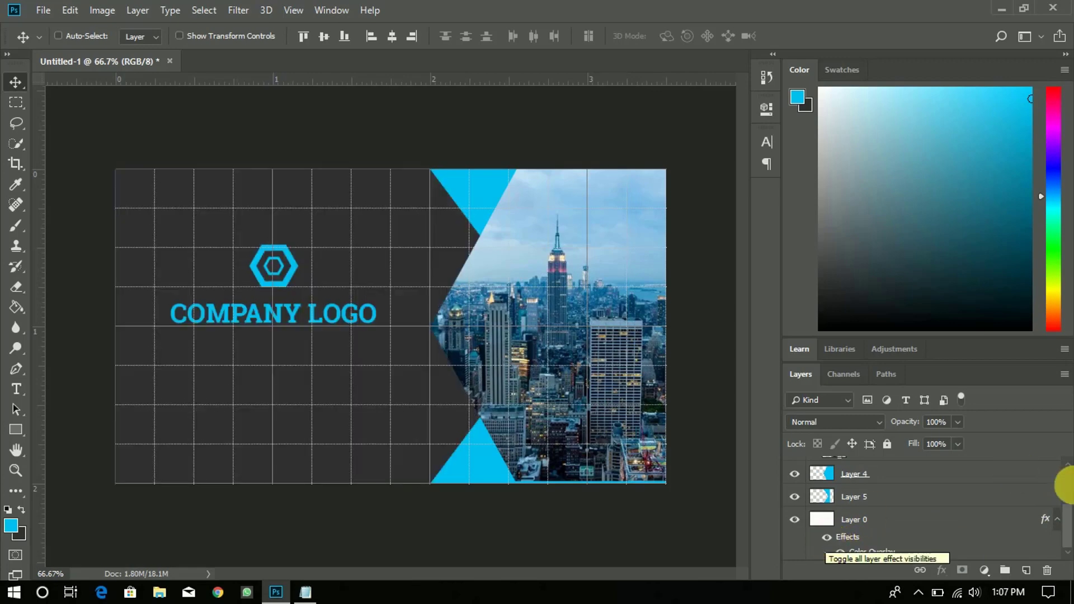
Move the hexagon logo and COMPANY LOGO text together straight down until they straddle the horizontal gridline at 1 in.
{"action": "left_click", "coordinate": [1067, 534]}
{"action": "left_click_drag", "start_coordinate": [1067, 535], "coordinate": [1069, 500]}
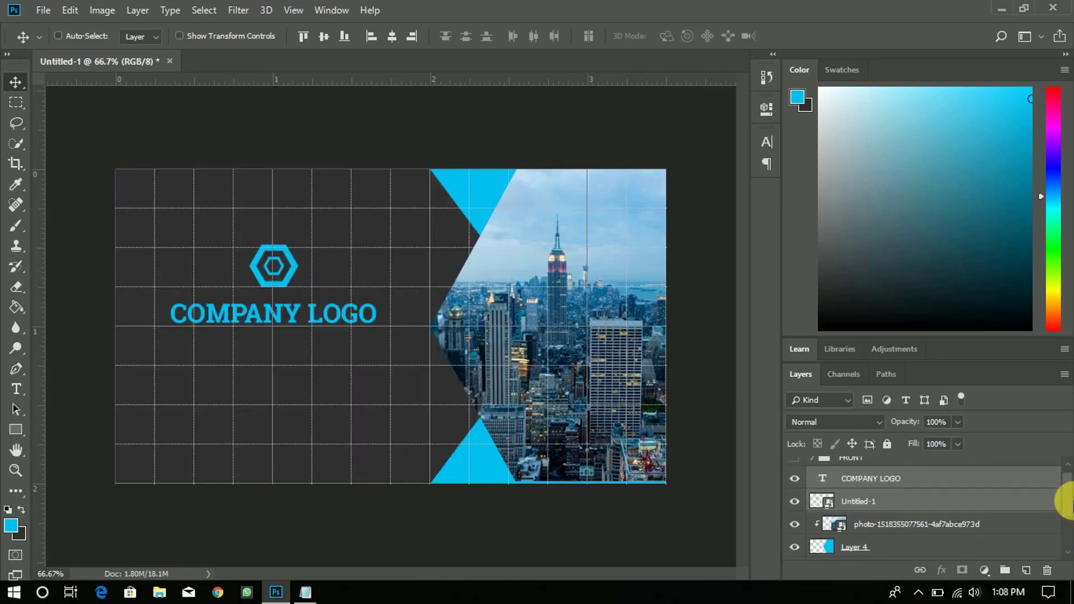
{"action": "key", "text": "Down"}
{"action": "key", "text": "Down"}
{"action": "key", "text": "Down"}
{"action": "key", "text": "Down"}
{"action": "key", "text": "Down"}
{"action": "key", "text": "Down"}
{"action": "key", "text": "Down"}
{"action": "key", "text": "Down"}
{"action": "key", "text": "Down"}
{"action": "key", "text": "Down"}
{"action": "key", "text": "Down"}
{"action": "key", "text": "Down"}
{"action": "key", "text": "Down"}
{"action": "key", "text": "Down"}
{"action": "key", "text": "Down"}
{"action": "key", "text": "Down"}
{"action": "key", "text": "Down"}
{"action": "key", "text": "Down"}
{"action": "key", "text": "Down"}
{"action": "key", "text": "Down"}
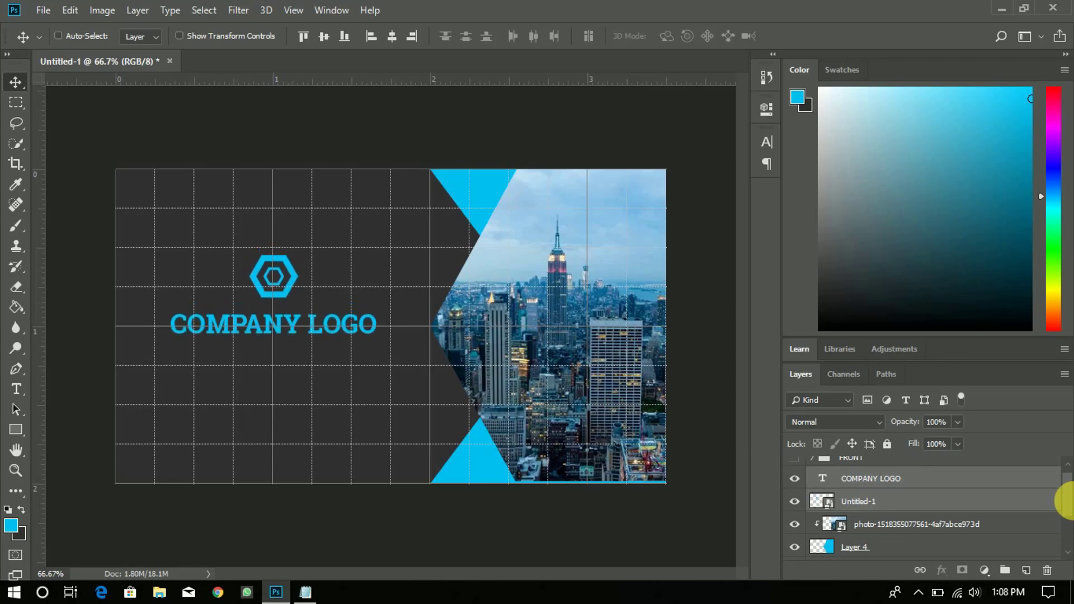
{"action": "key", "text": "Down"}
{"action": "key", "text": "Down"}
{"action": "key", "text": "Down"}
{"action": "key", "text": "Down"}
{"action": "key", "text": "Down"}
{"action": "key", "text": "Down"}
{"action": "key", "text": "Down"}
{"action": "key", "text": "Down"}
{"action": "key", "text": "Down"}
{"action": "key", "text": "Down"}
{"action": "key", "text": "Down"}
{"action": "key", "text": "Down"}
{"action": "key", "text": "Down"}
{"action": "key", "text": "Down"}
{"action": "key", "text": "Down"}
{"action": "key", "text": "Down"}
{"action": "key", "text": "Down"}
{"action": "key", "text": "Down"}
{"action": "key", "text": "Down"}
{"action": "key", "text": "Down"}
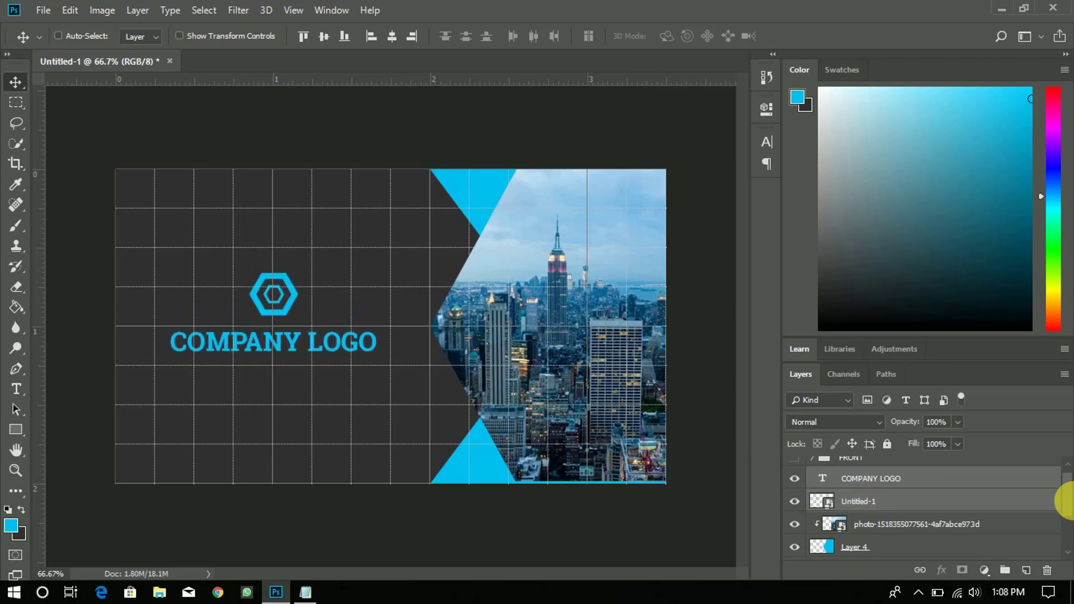
{"action": "key", "text": "Down"}
{"action": "key", "text": "Down"}
{"action": "key", "text": "Down"}
{"action": "key", "text": "Down"}
{"action": "key", "text": "Down"}
{"action": "key", "text": "Down"}
{"action": "key", "text": "Down"}
{"action": "key", "text": "Down"}
{"action": "key", "text": "Down"}
{"action": "key", "text": "Down"}
{"action": "key", "text": "Down"}
{"action": "key", "text": "Down"}
{"action": "key", "text": "Down"}
{"action": "key", "text": "Down"}
{"action": "key", "text": "Down"}
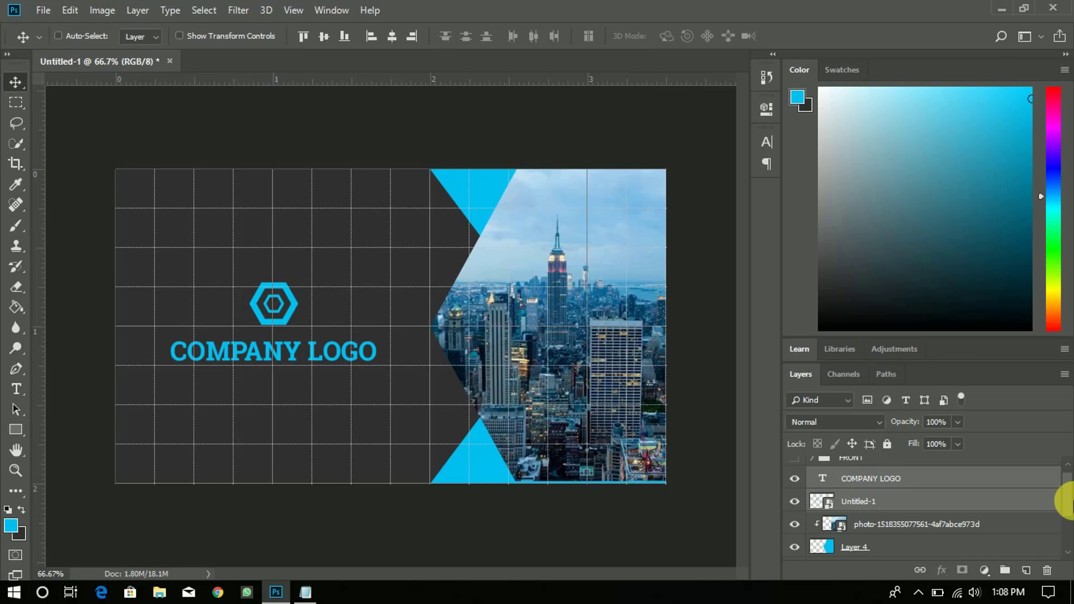